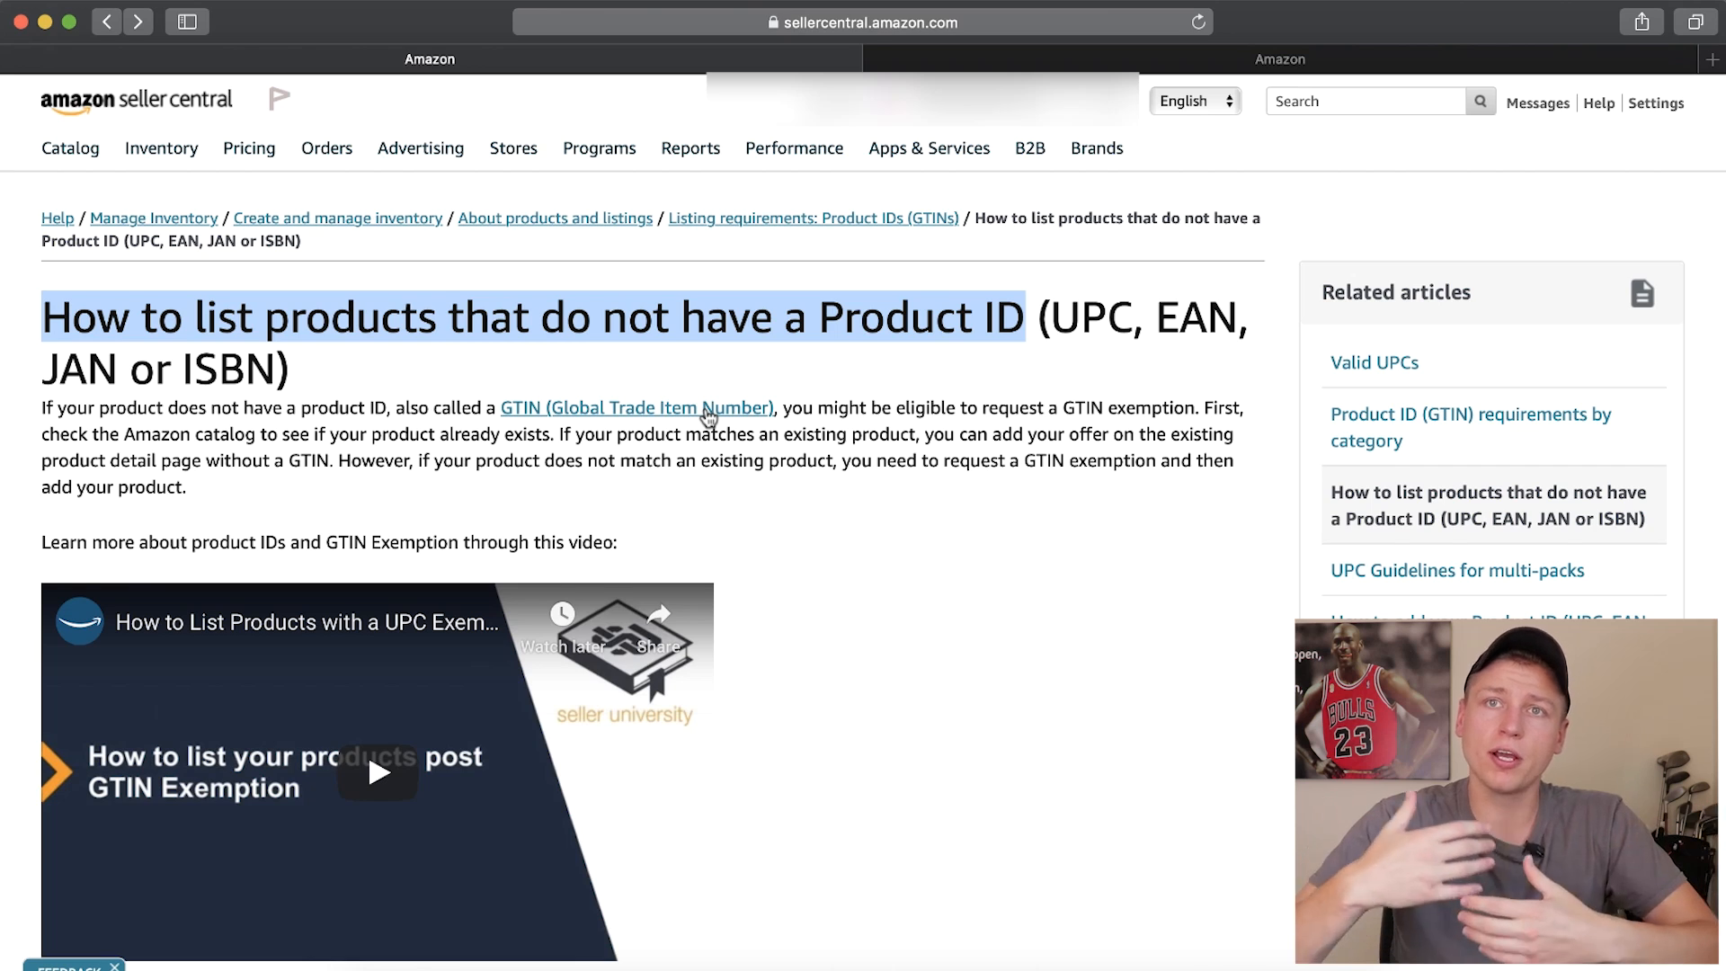
Read the section on what to know before requesting a GTIN exemption, including the scenarios that qualify
scroll(498, 467, "down", 10)
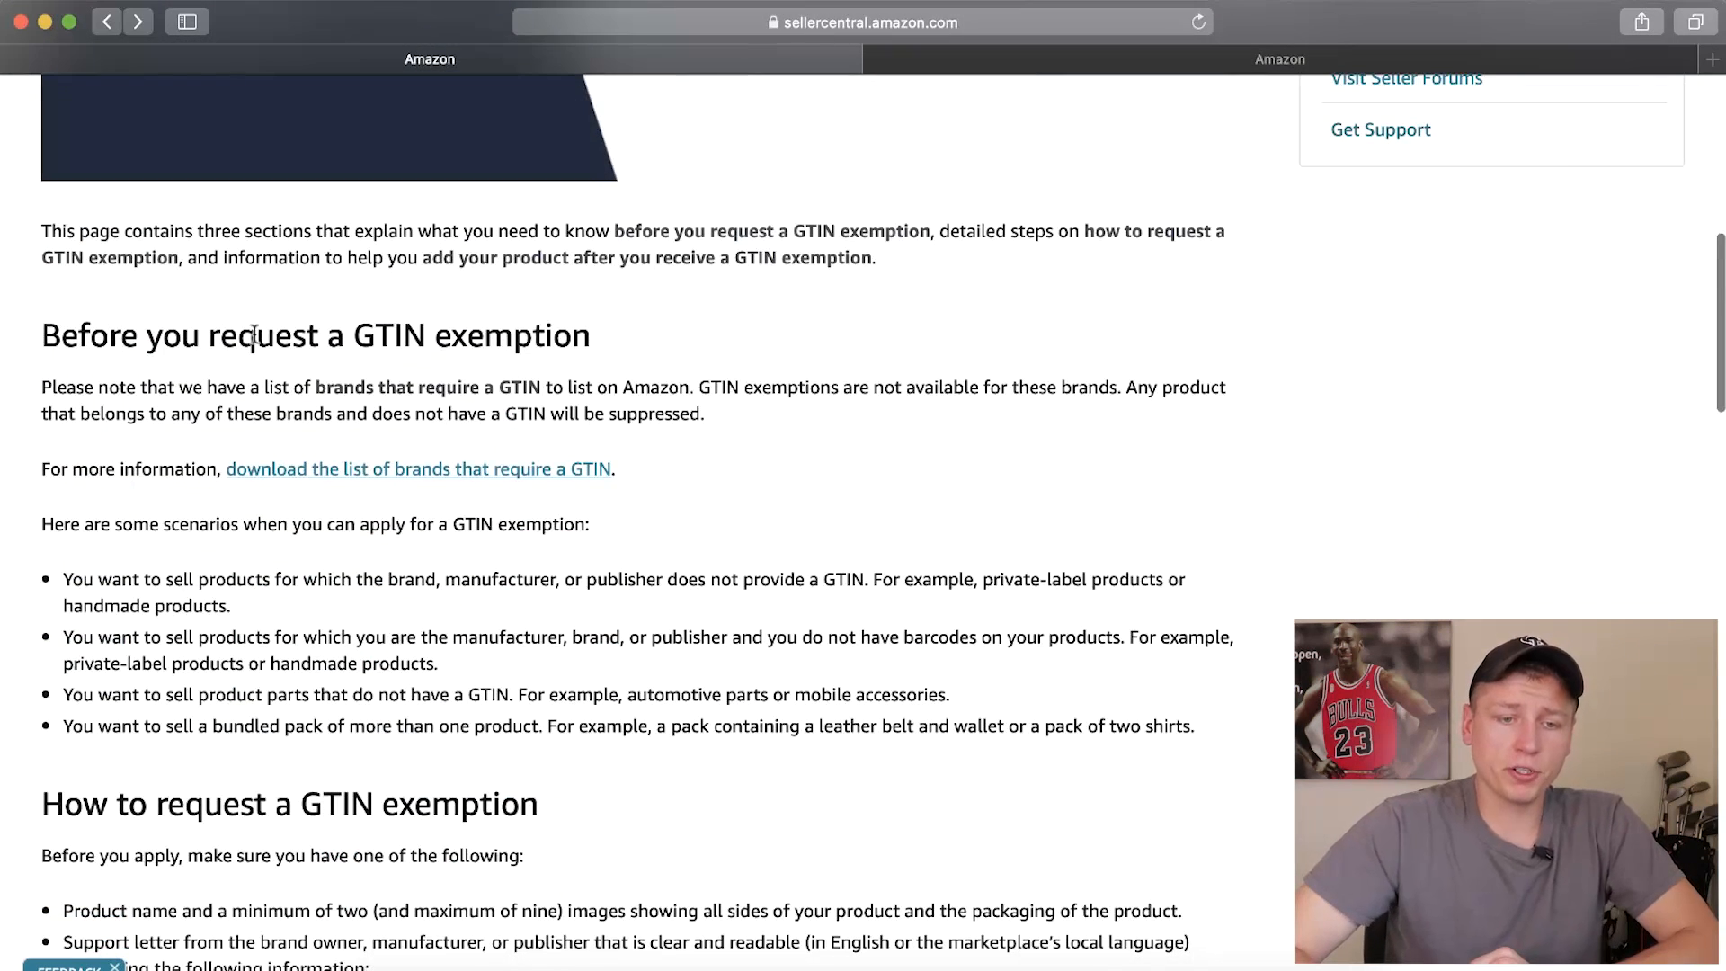
left_click_drag(360, 336, 427, 337)
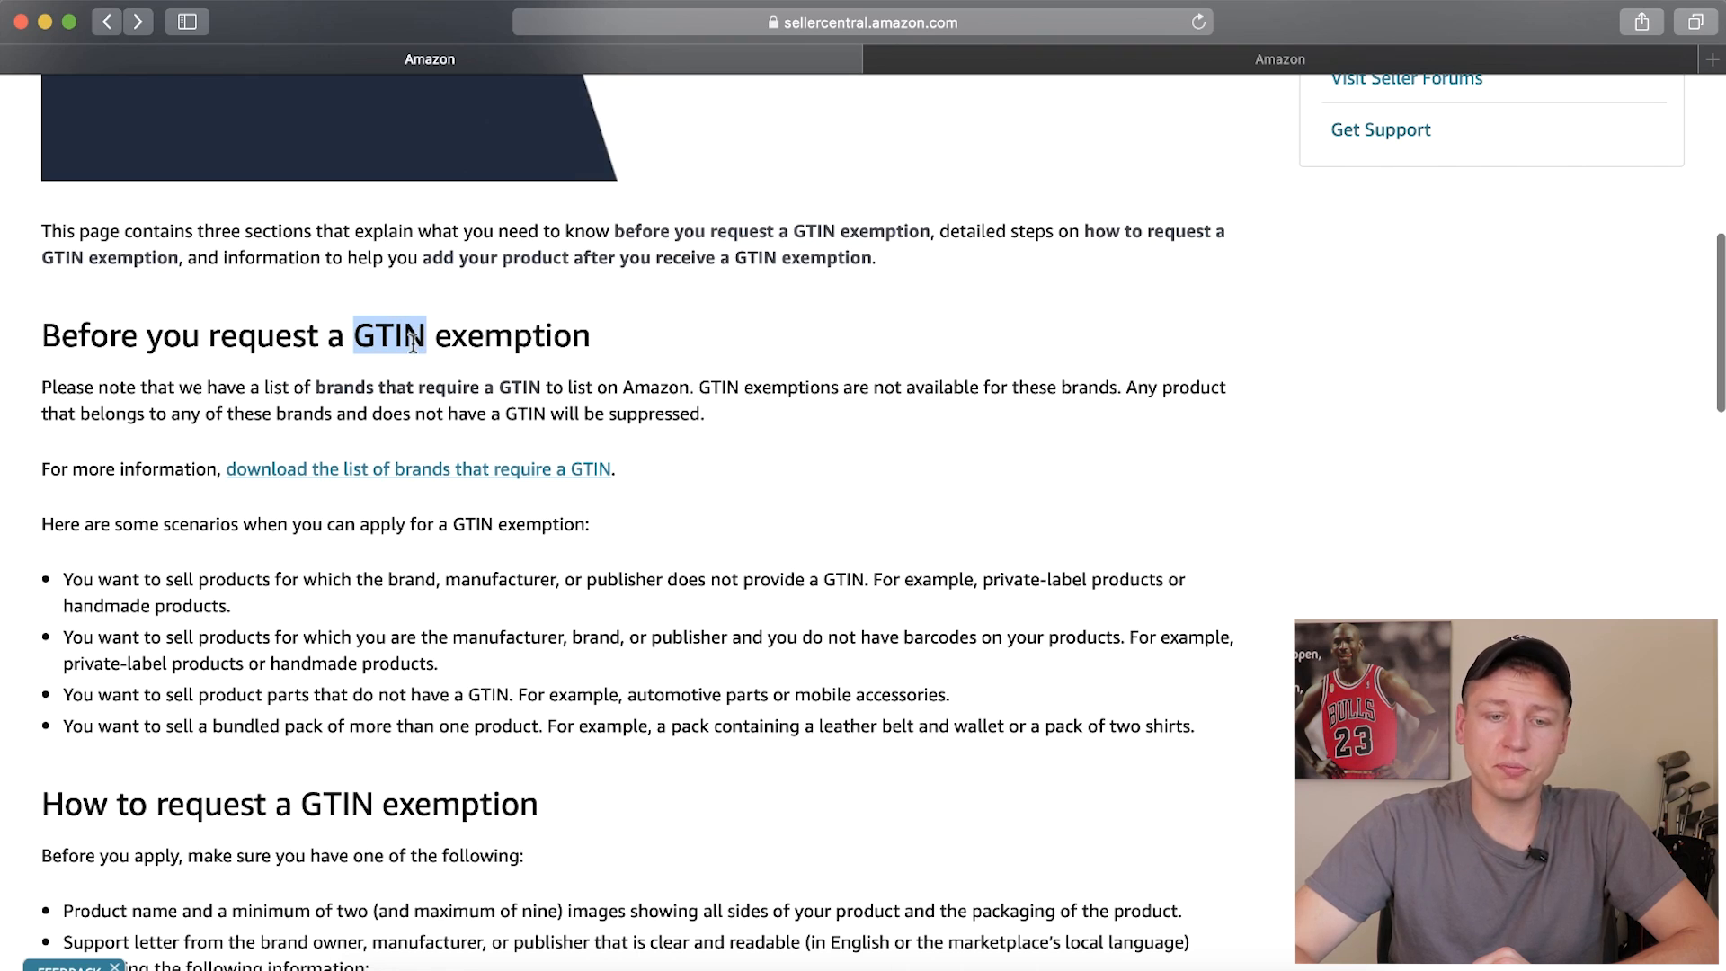
scroll(412, 341, "down", 1)
scroll(413, 342, "down", 1)
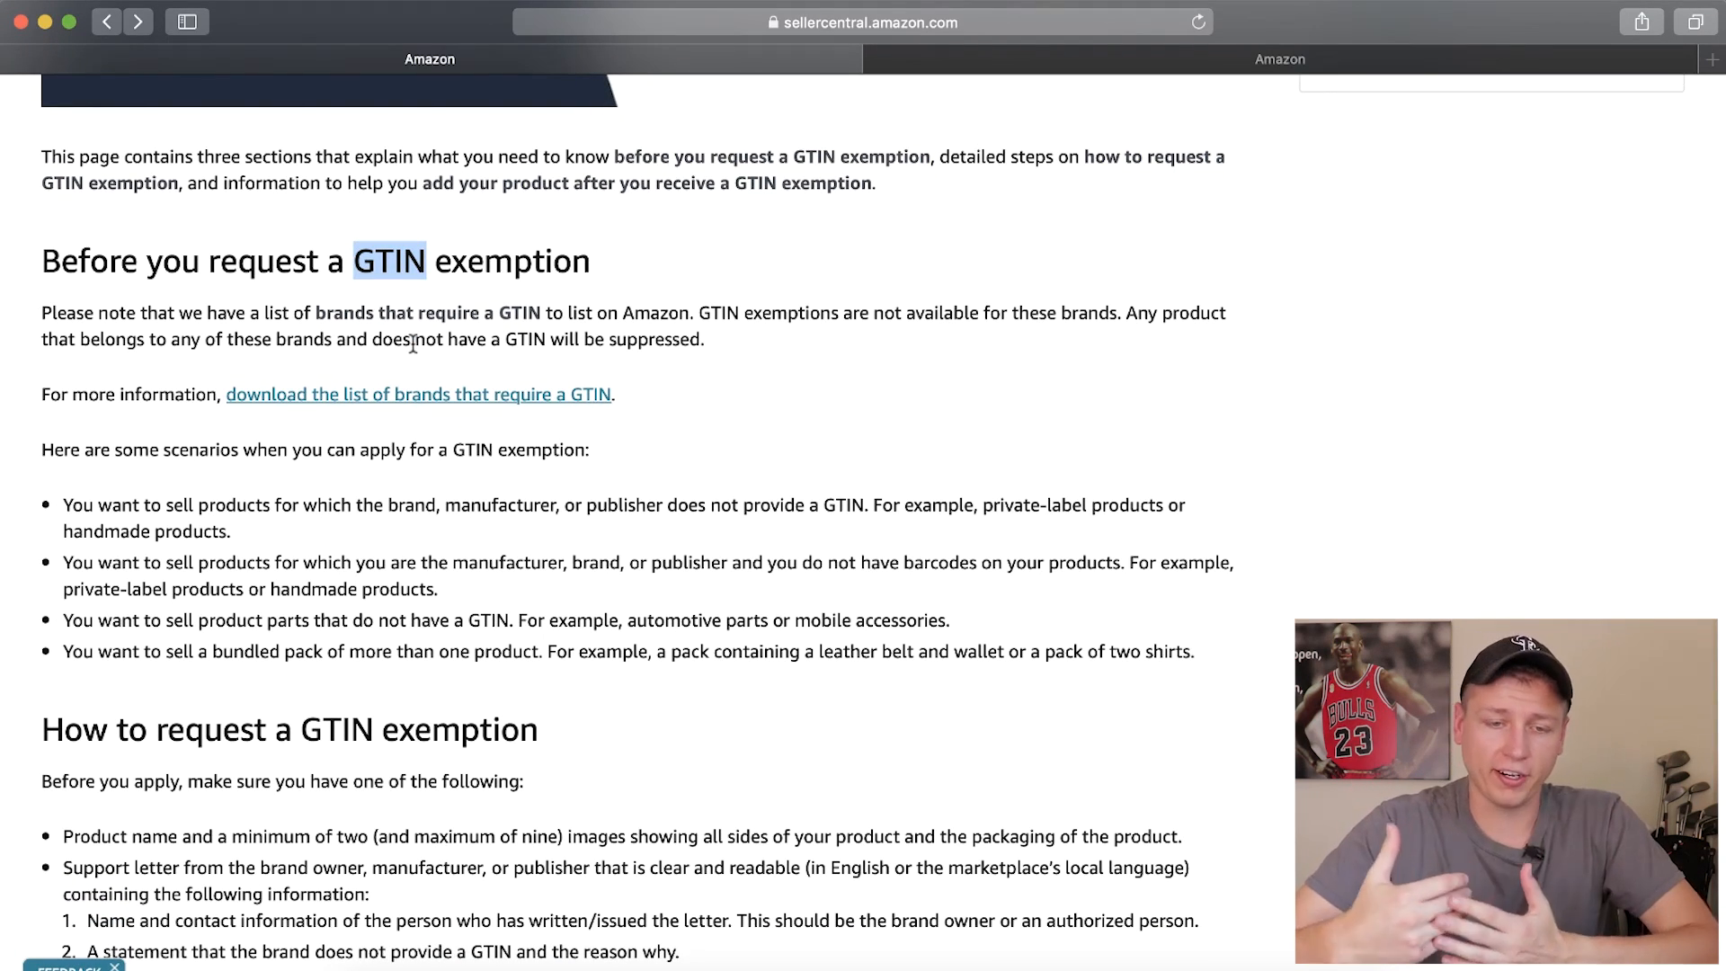
scroll(413, 343, "down", 2)
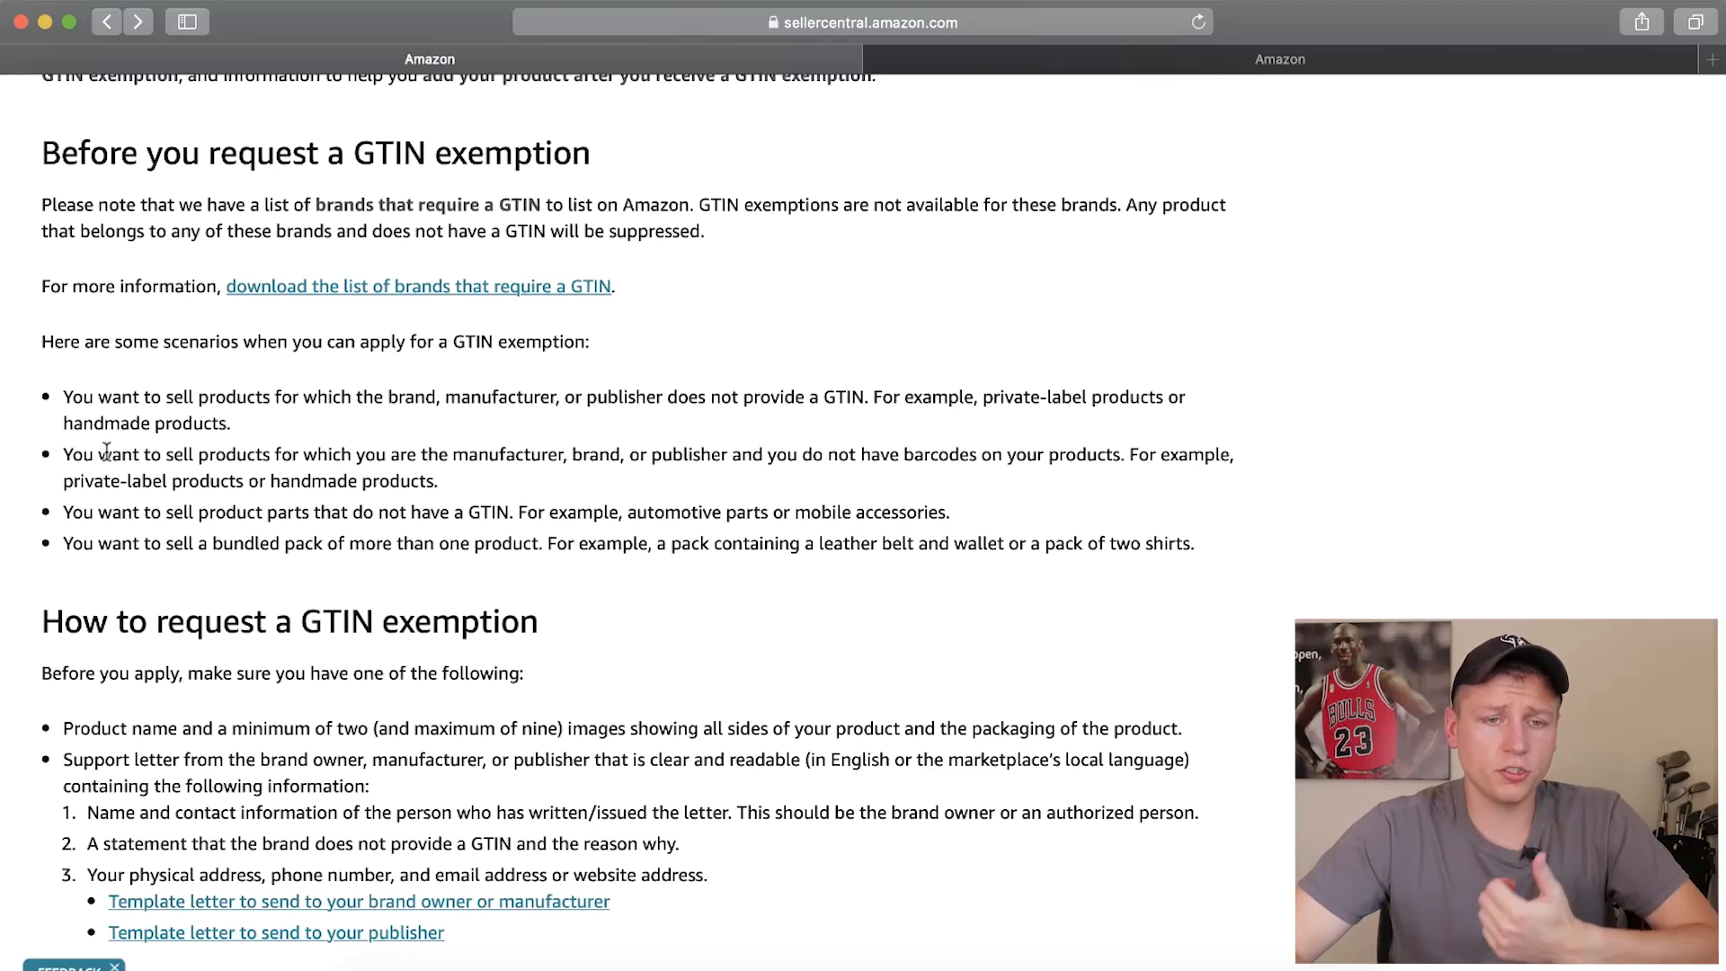
scroll(106, 452, "down", 1)
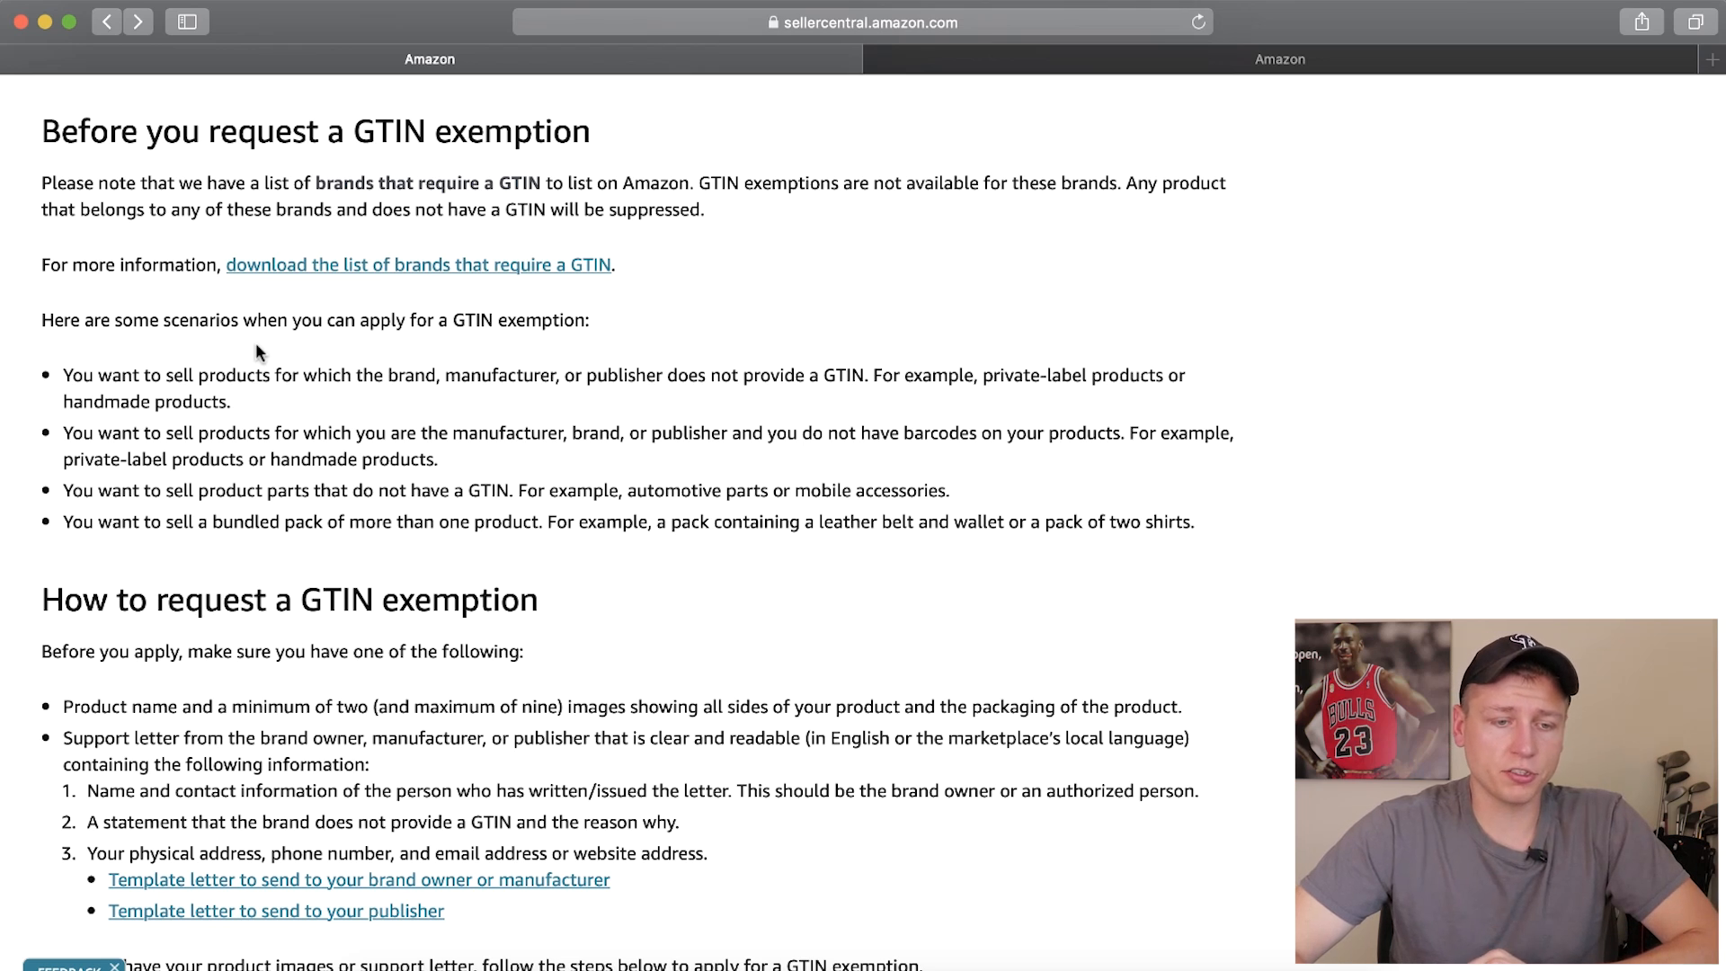
scroll(257, 350, "down", 1)
left_click_drag(1129, 419, 435, 442)
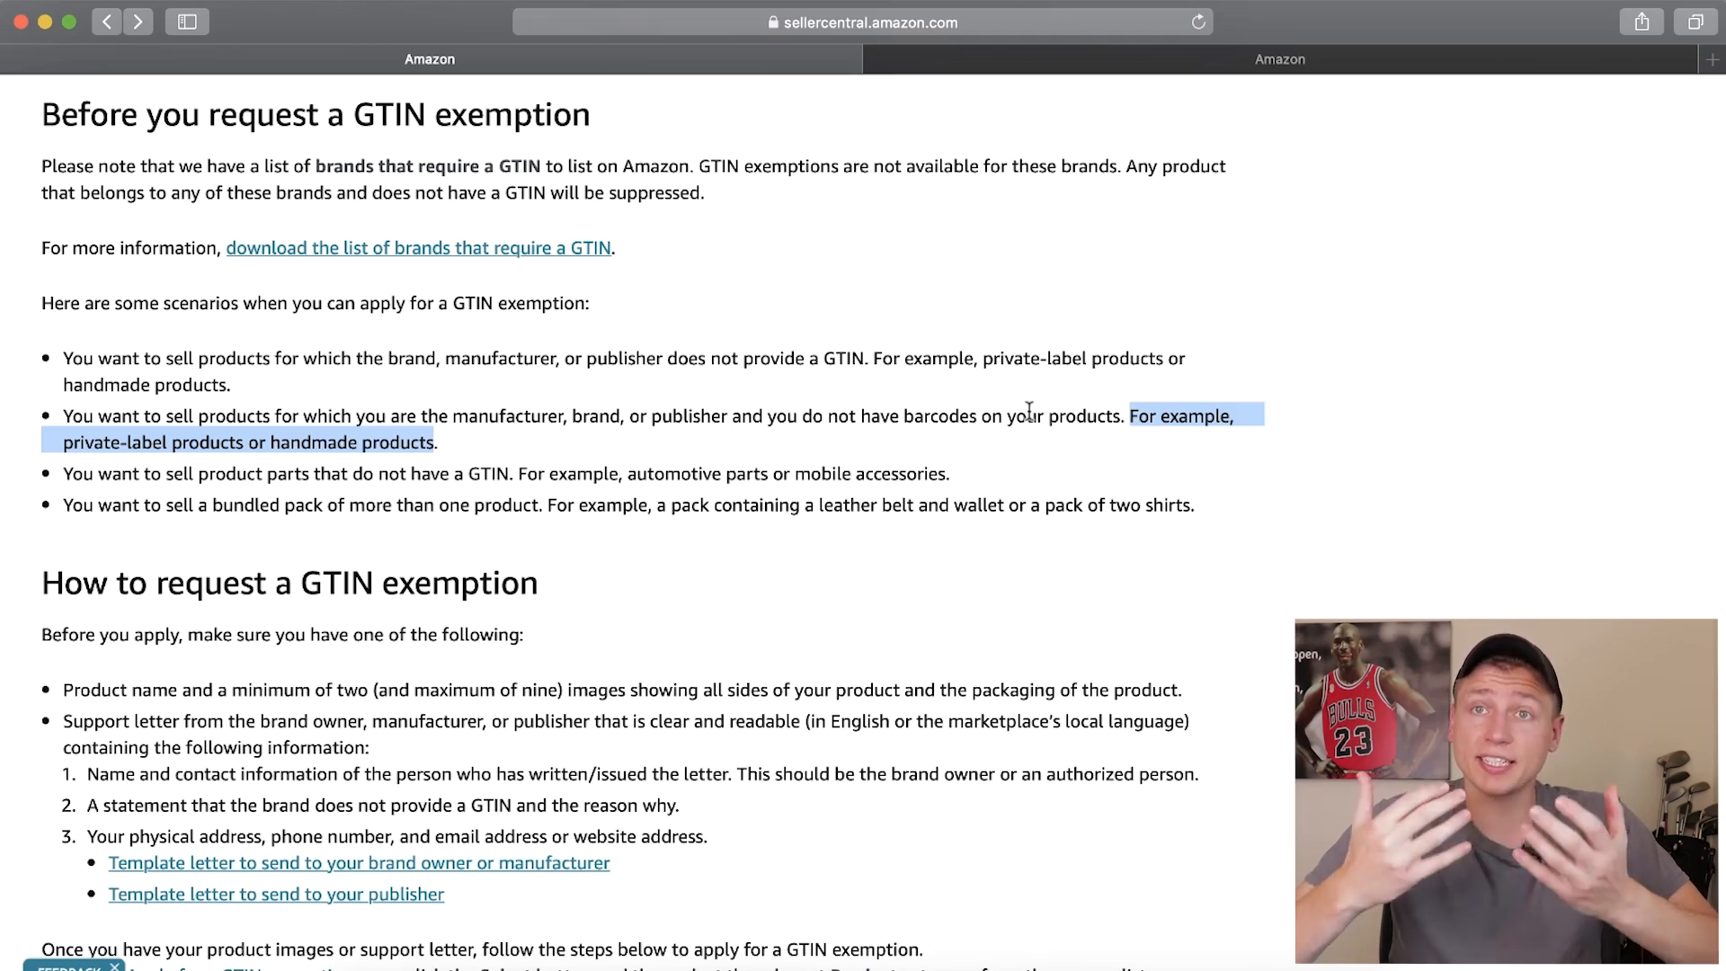
scroll(866, 503, "up", 2)
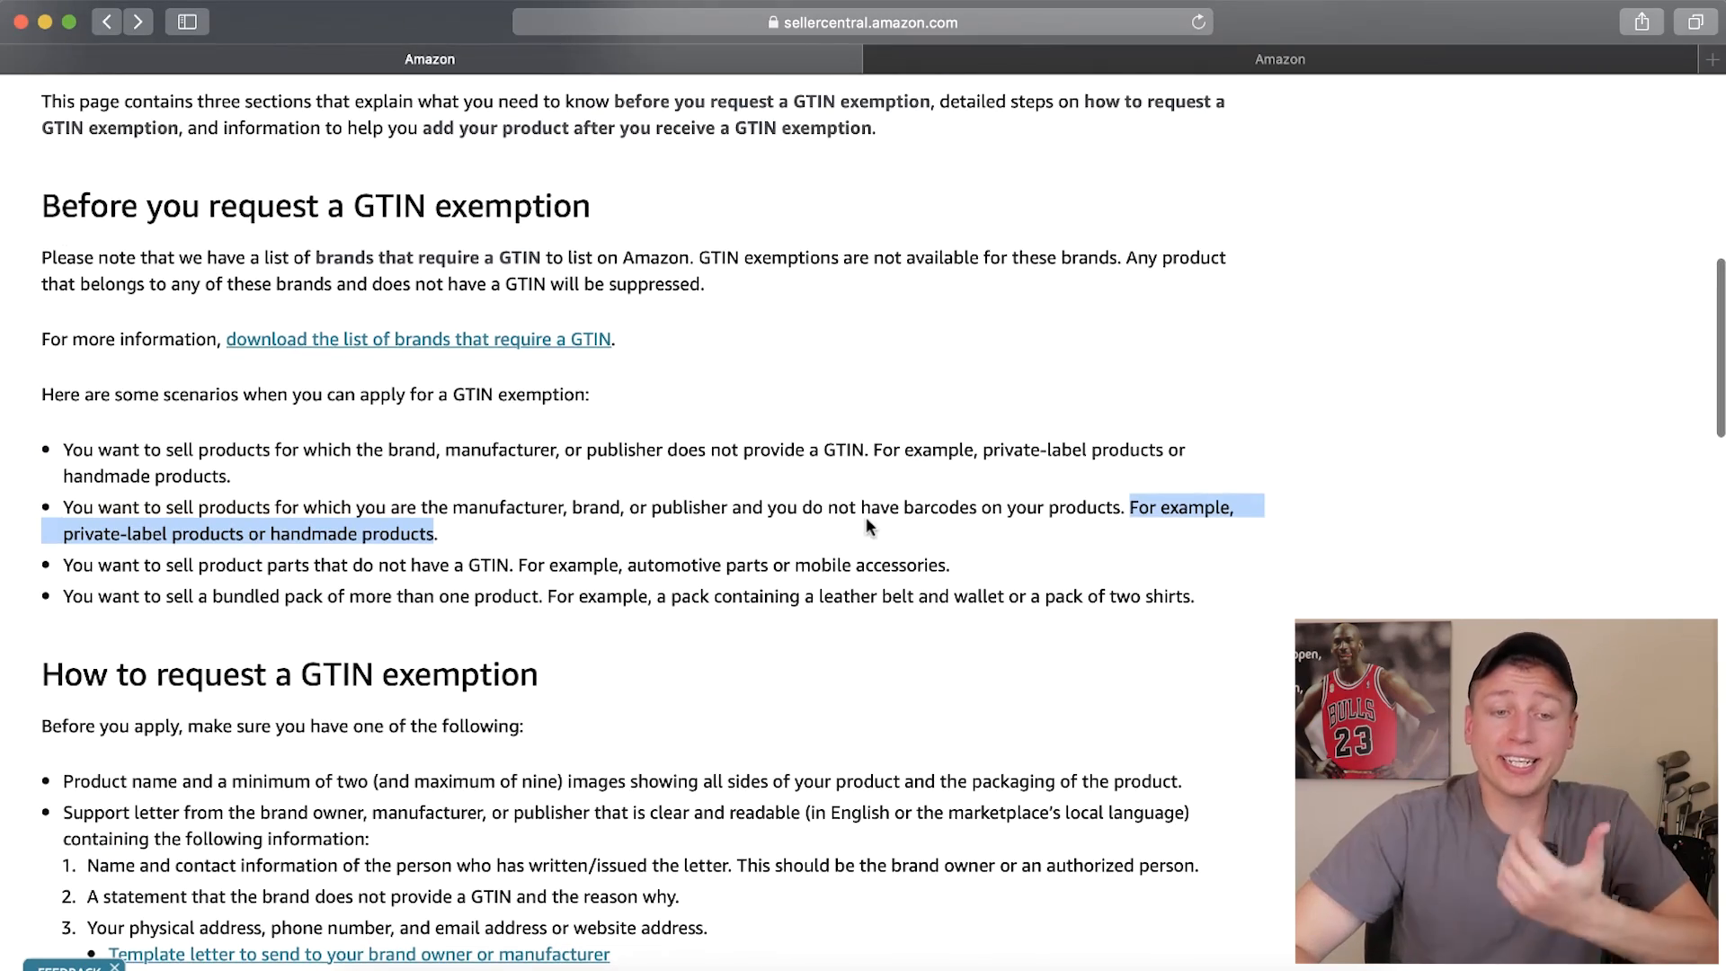
Read the GTIN exemption request requirements, covering the product name and images and the support letter contents
scroll(867, 525, "down", 5)
scroll(866, 518, "down", 1)
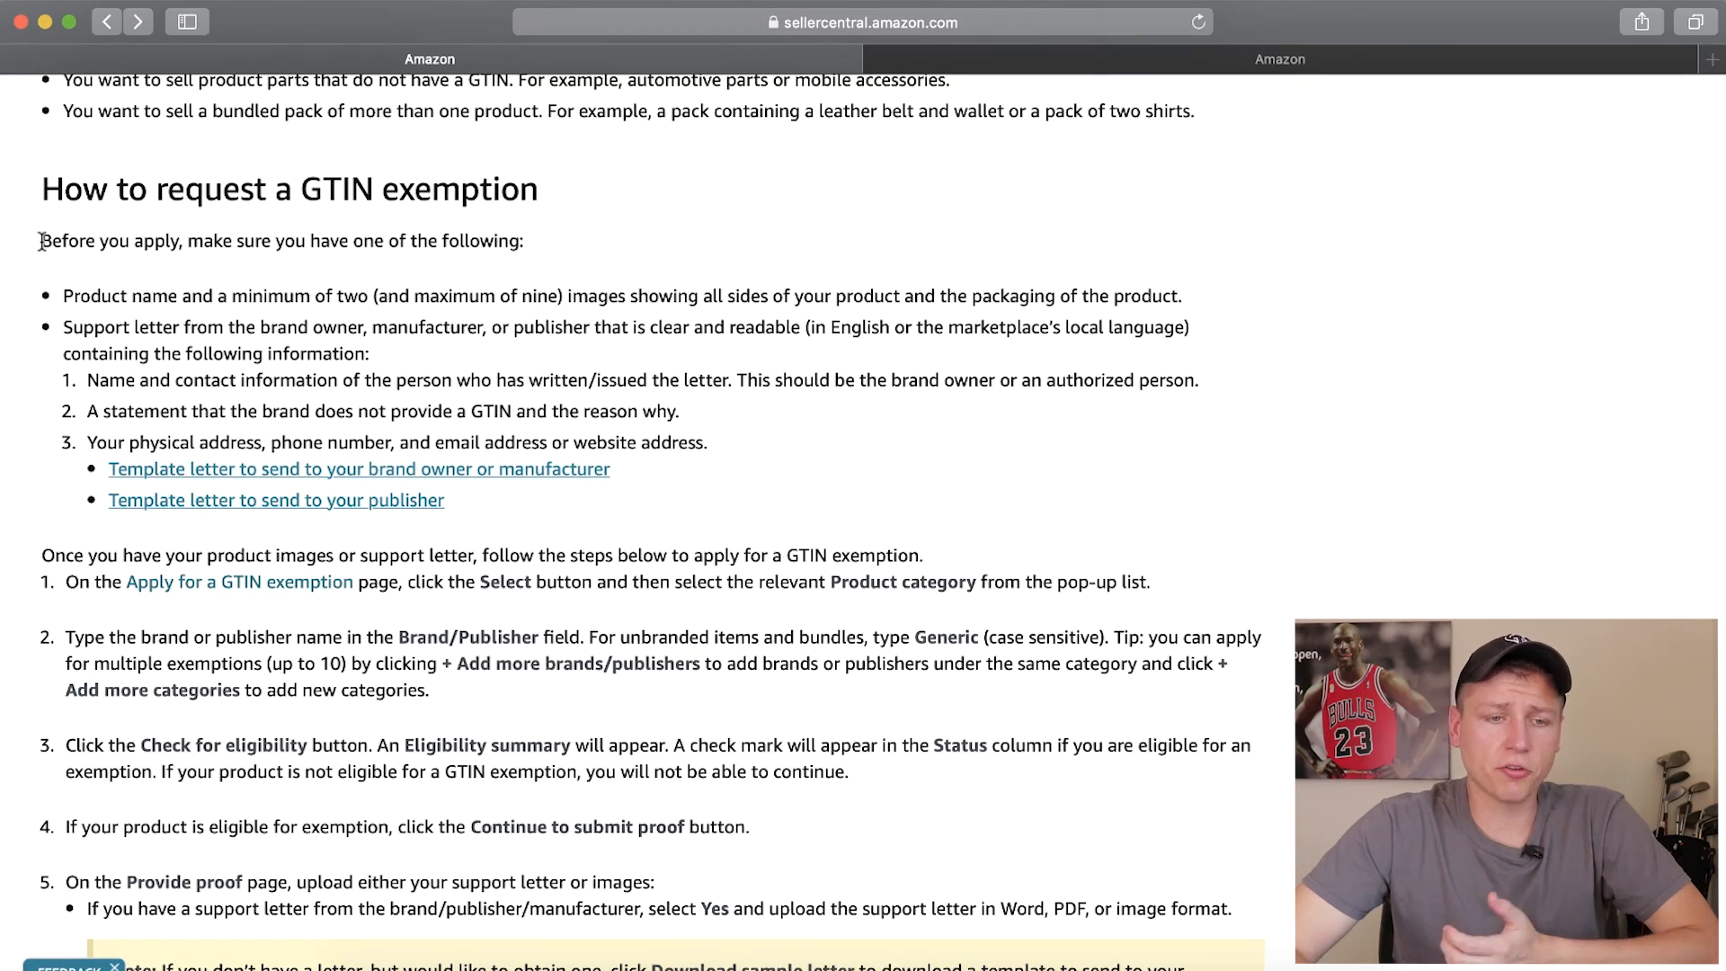
left_click_drag(41, 241, 523, 245)
left_click_drag(72, 297, 1184, 295)
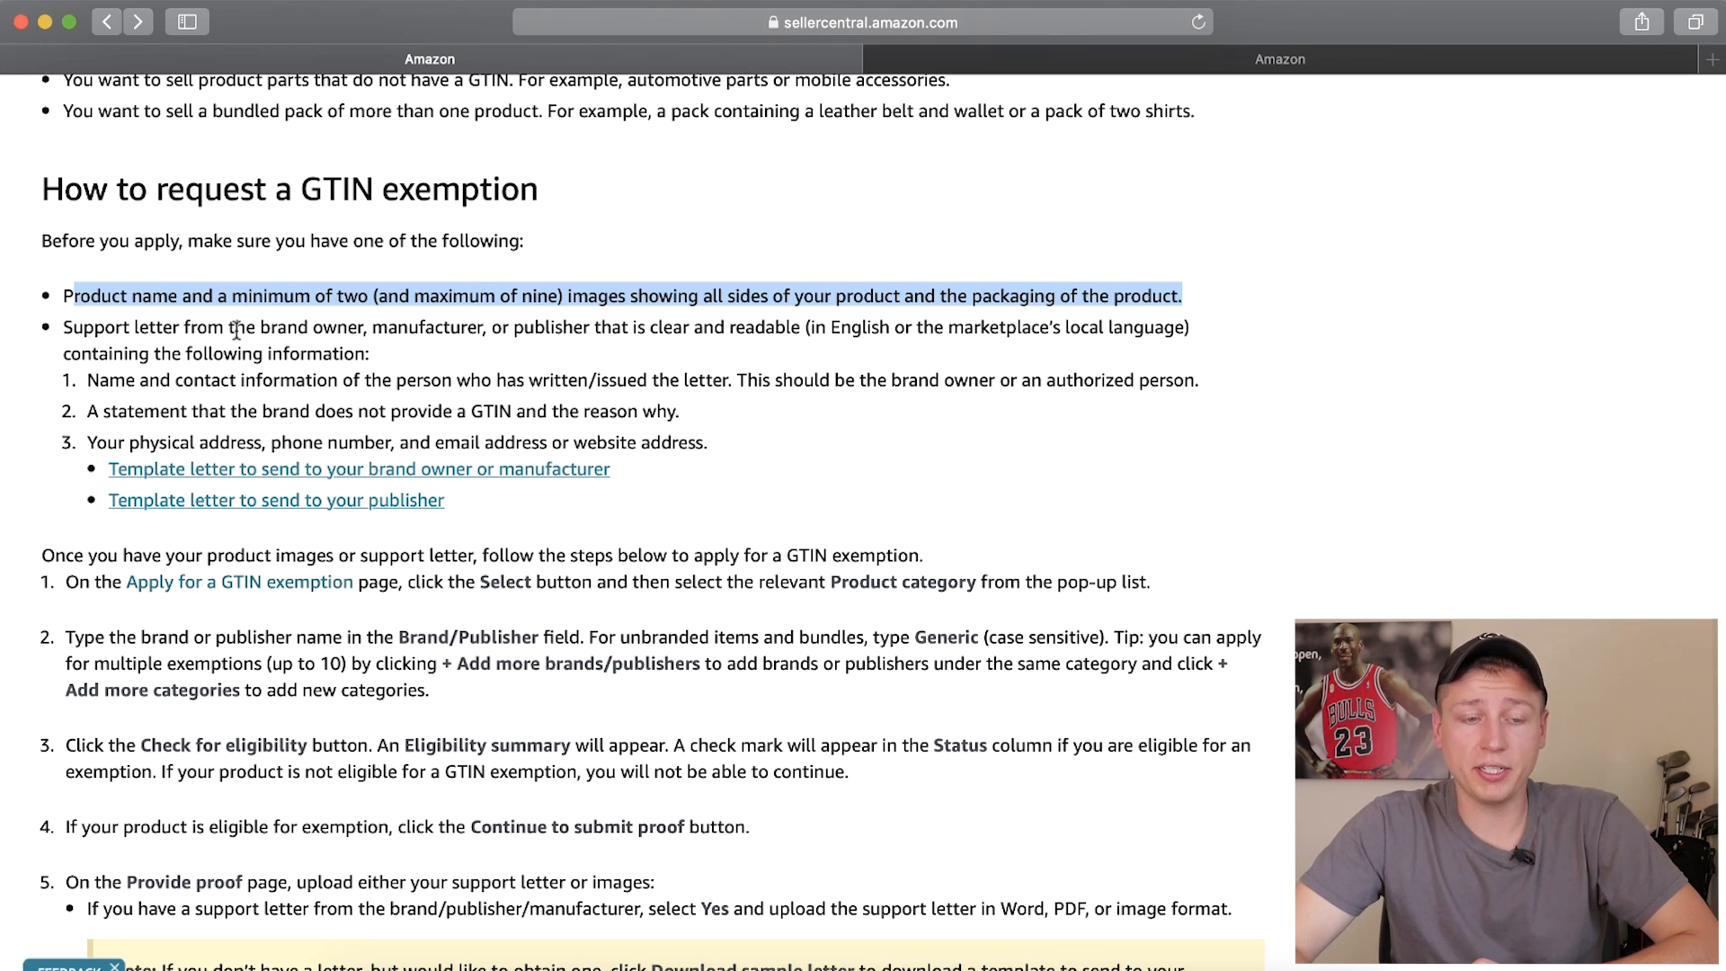
left_click_drag(63, 329, 710, 330)
left_click_drag(87, 379, 711, 384)
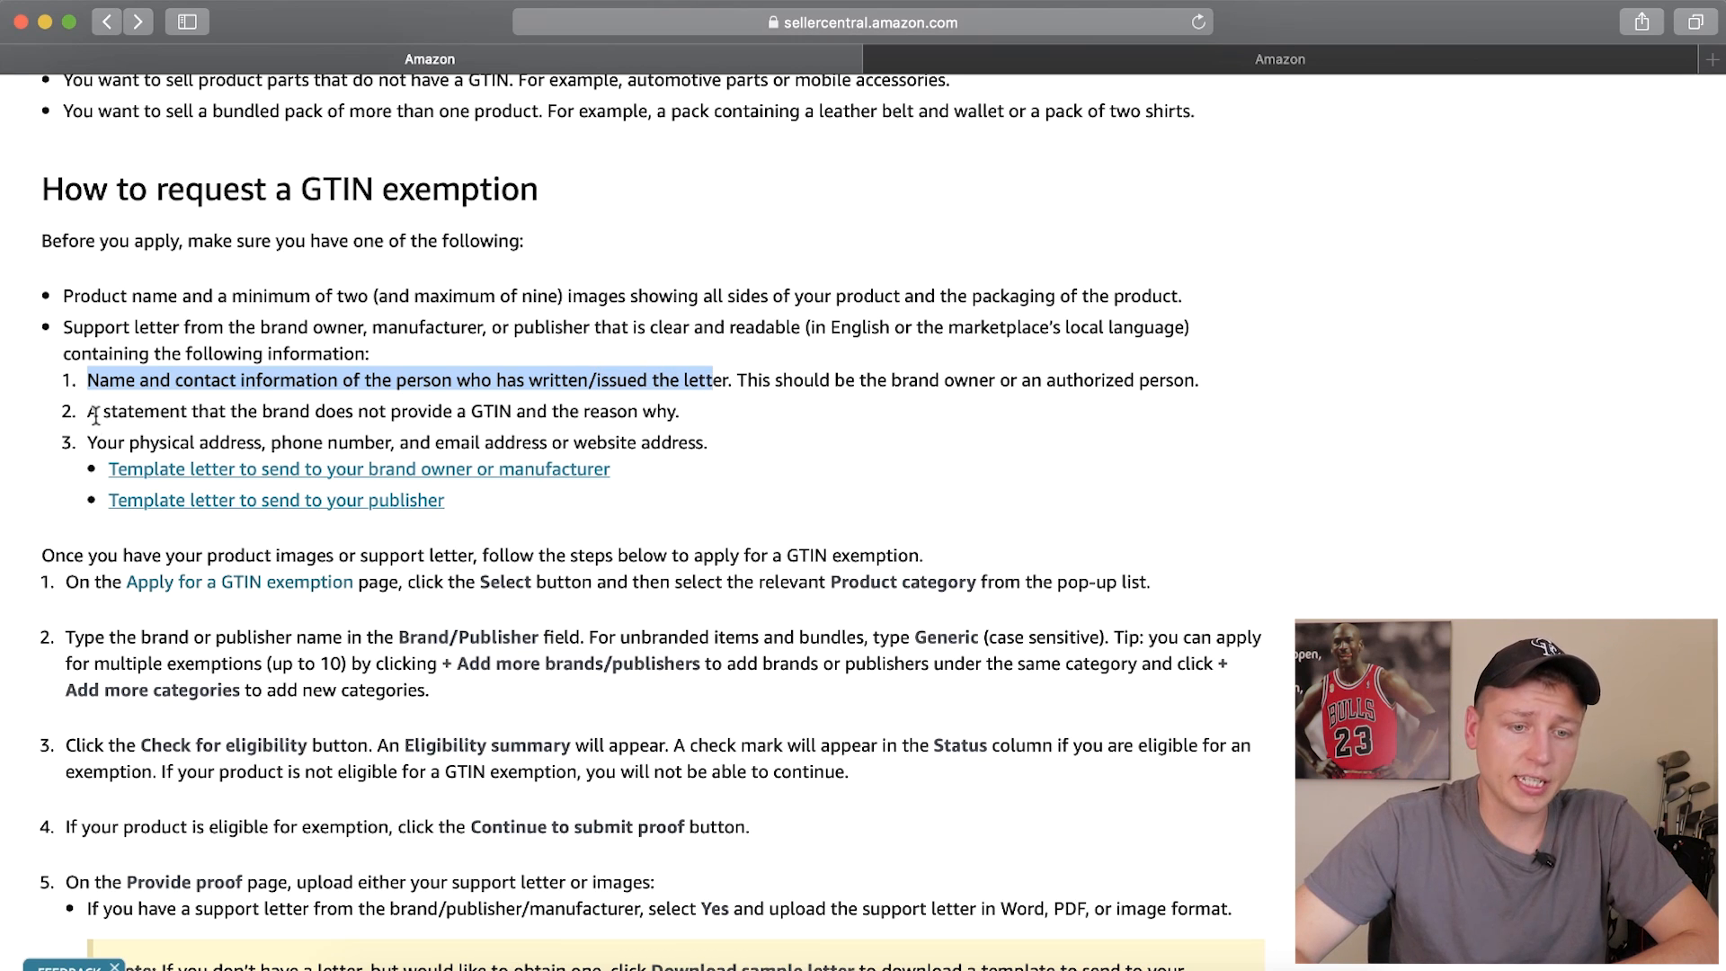
left_click_drag(527, 412, 547, 412)
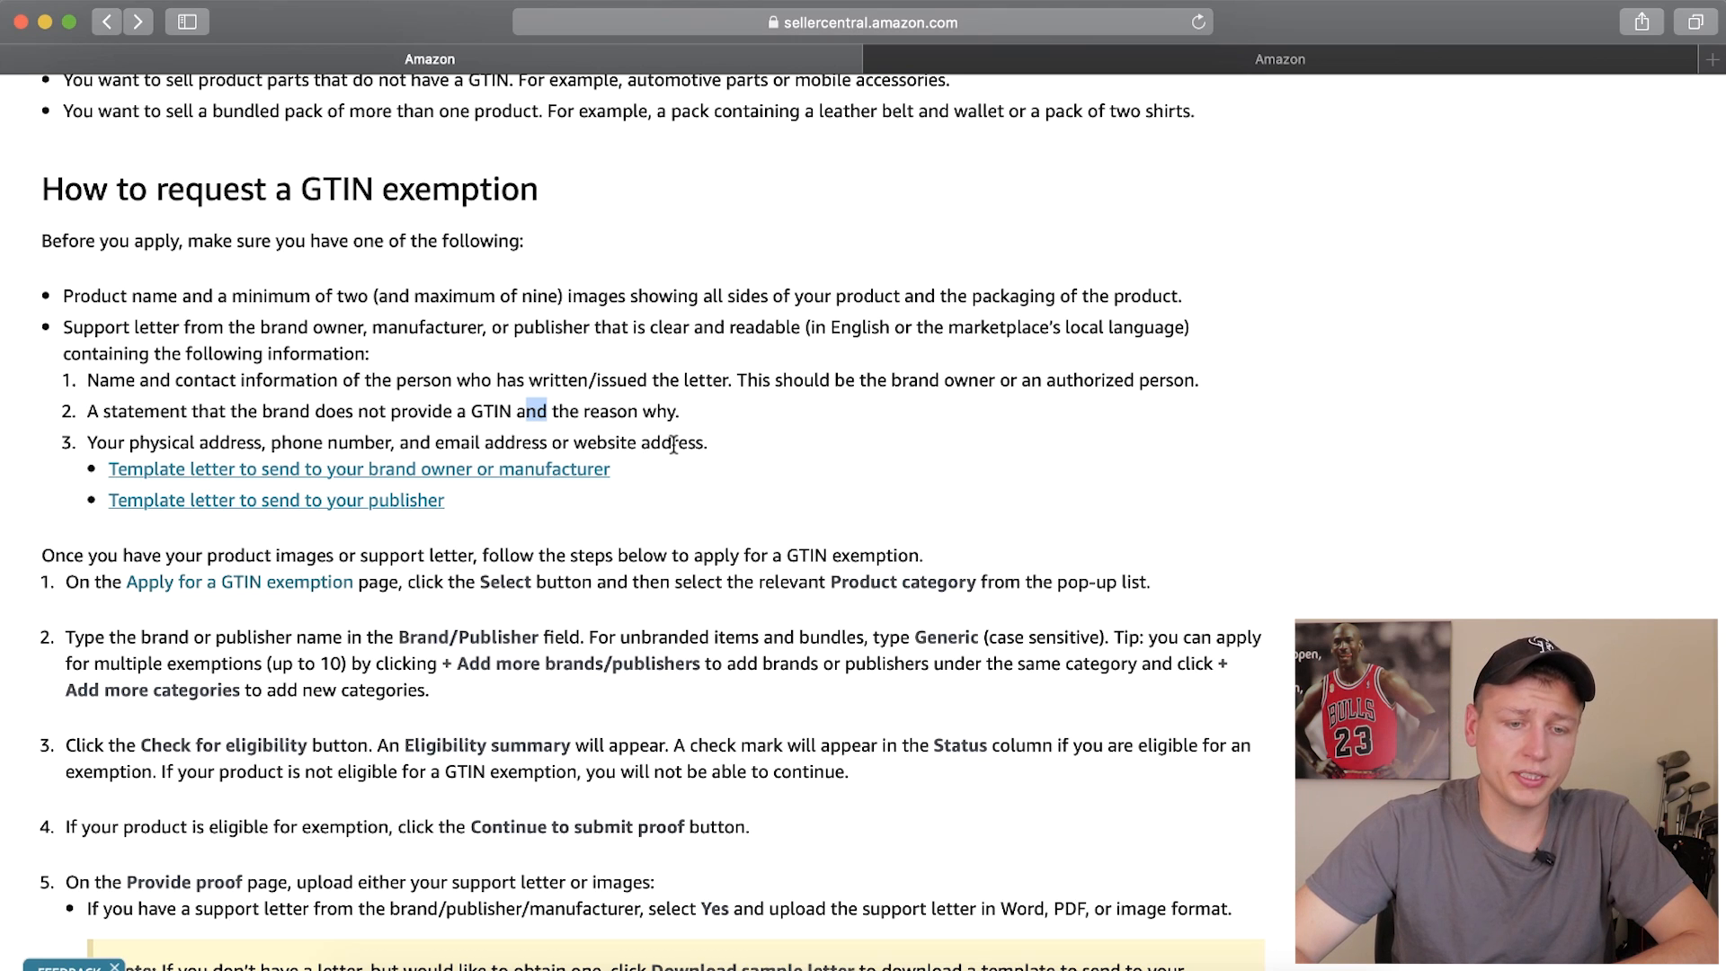
left_click_drag(63, 326, 734, 444)
left_click_drag(353, 240, 380, 241)
left_click_drag(63, 295, 432, 296)
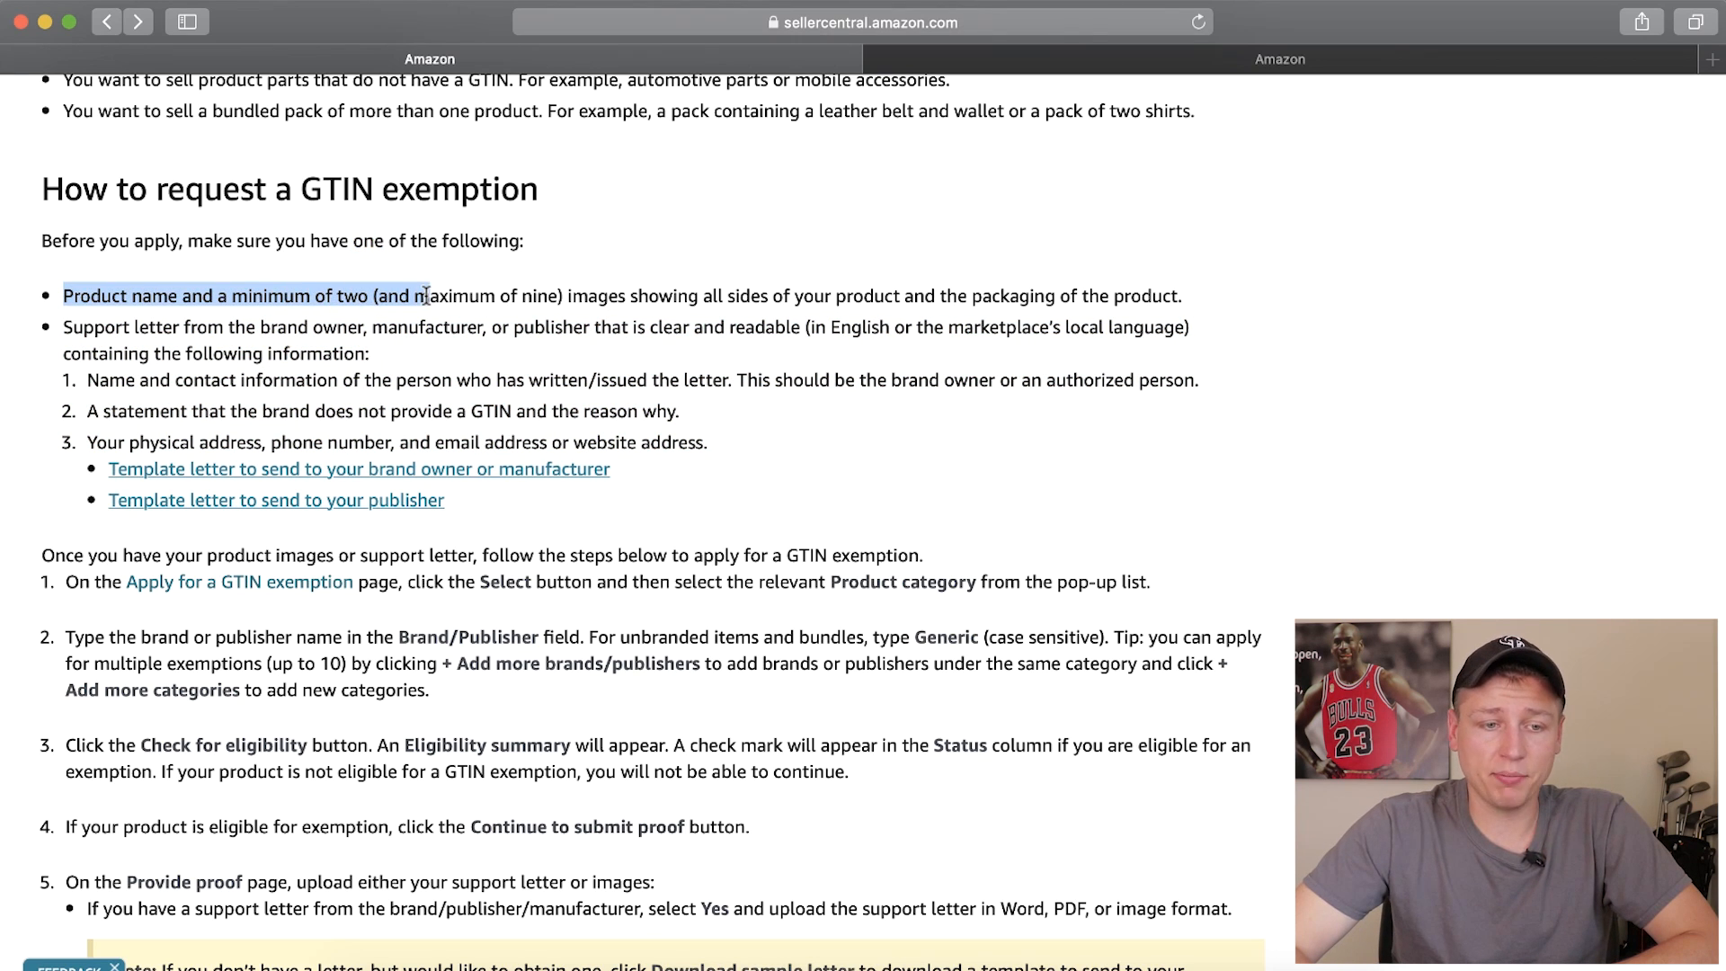
left_click(379, 335)
left_click_drag(63, 328, 754, 440)
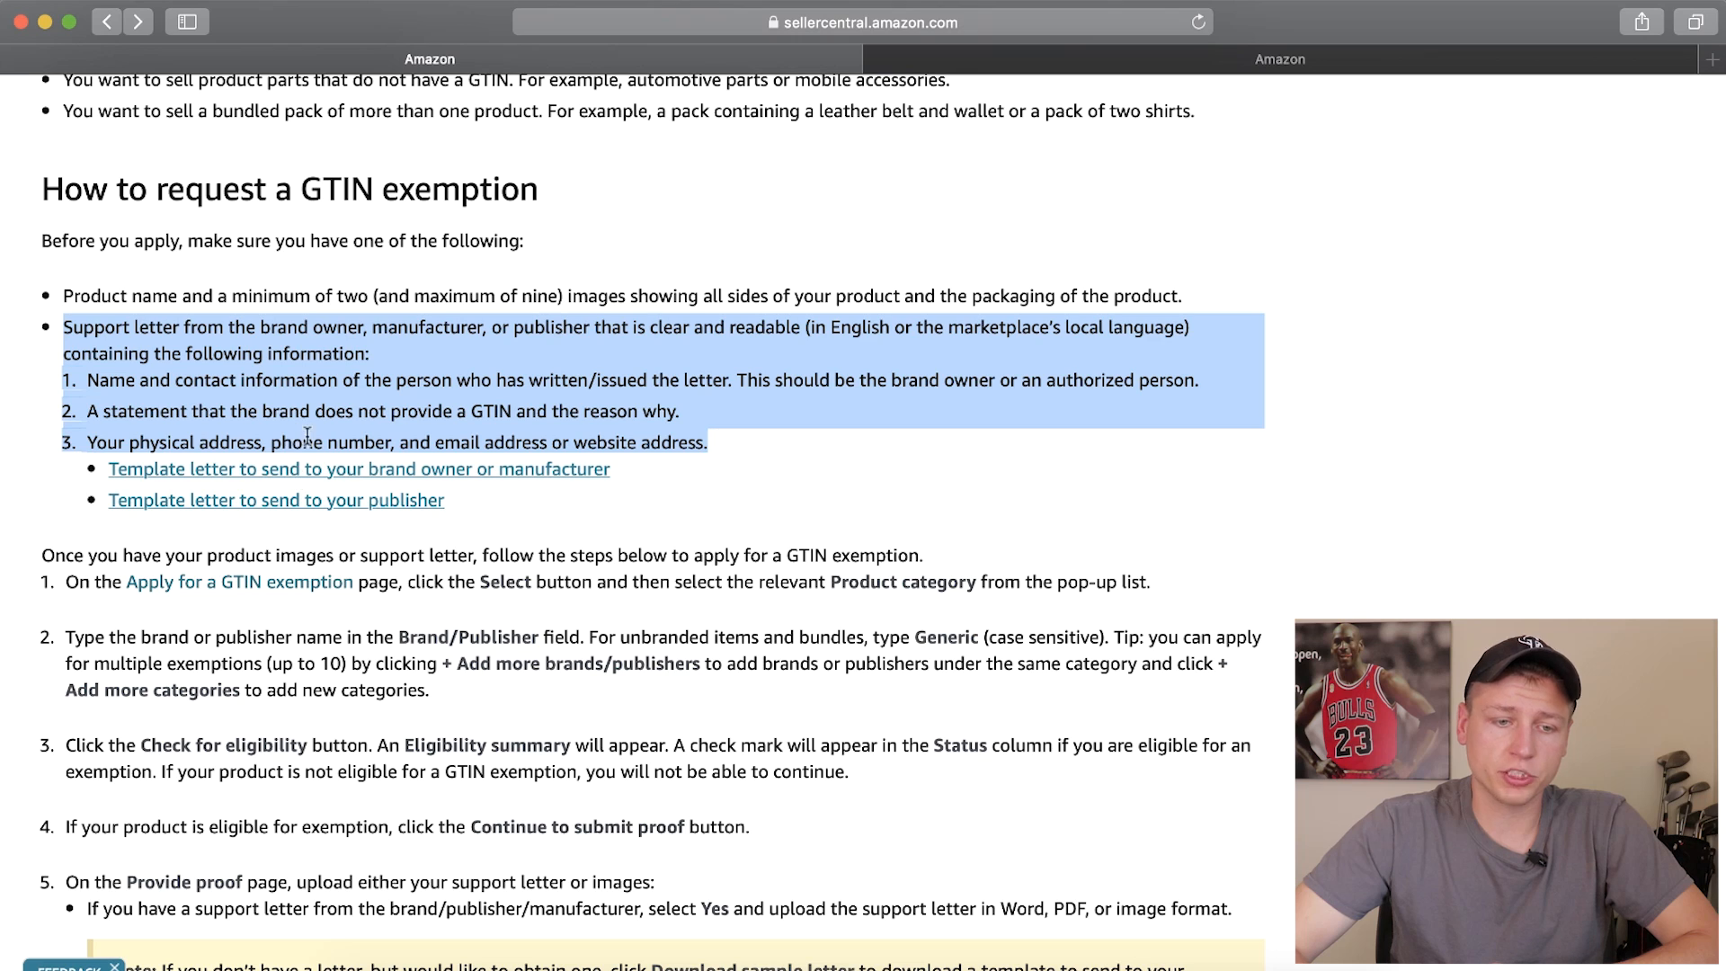
left_click(305, 393)
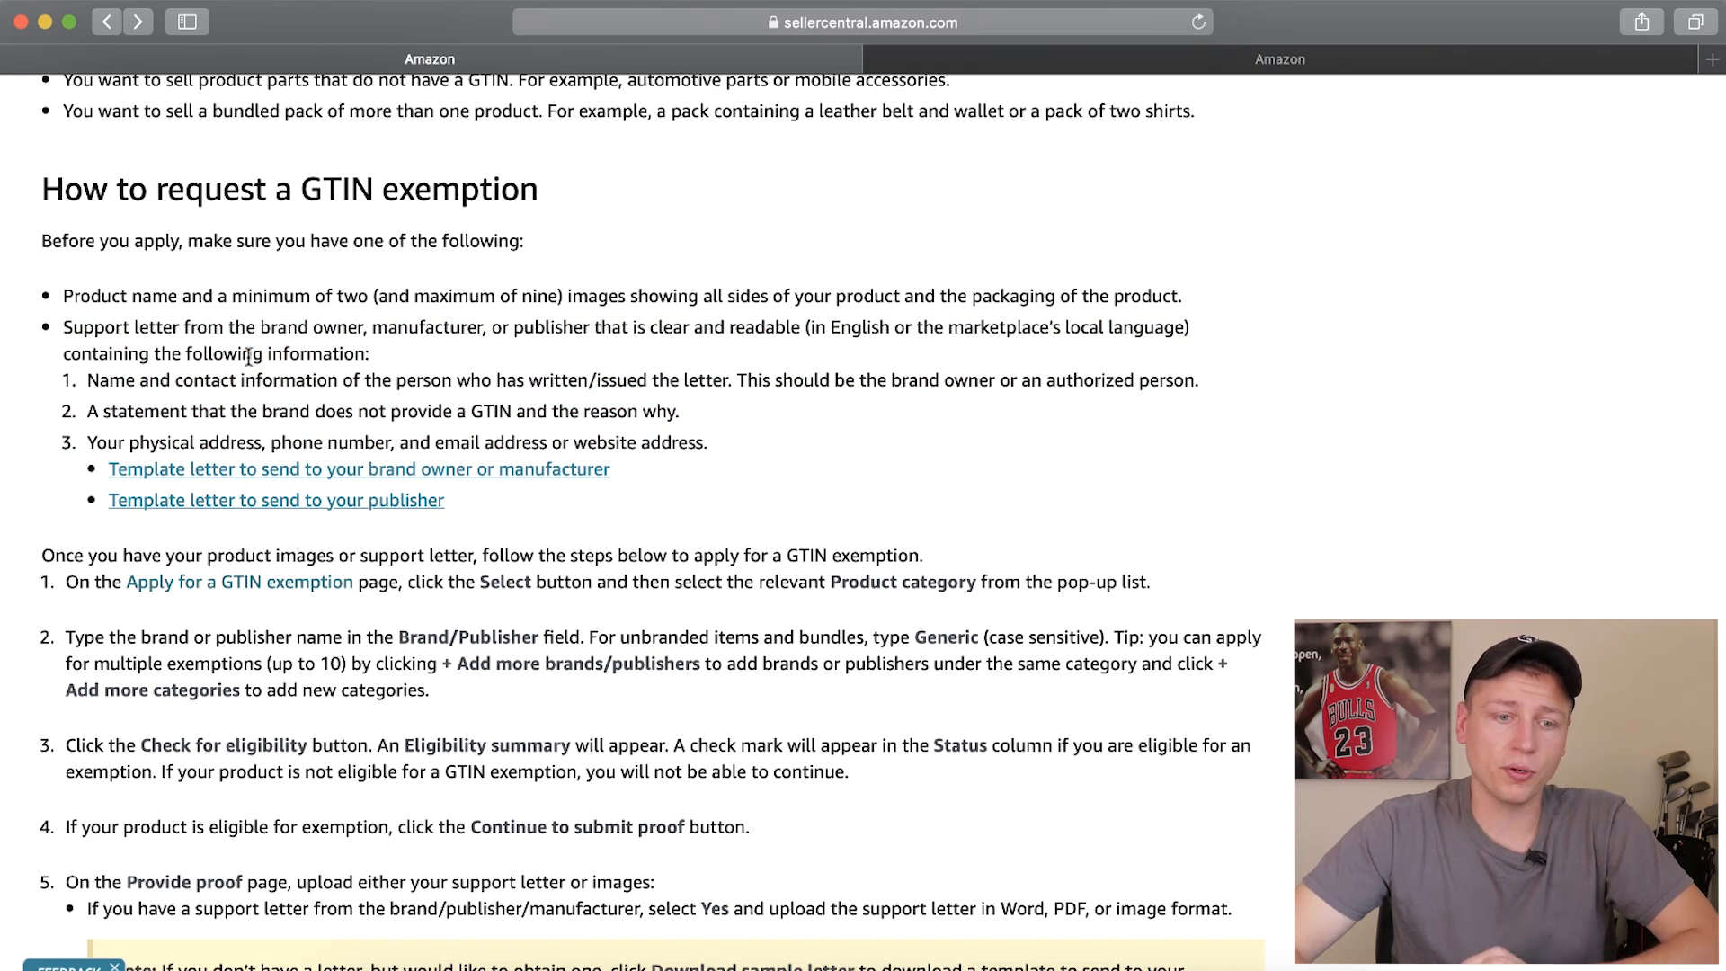
Open the Apply for a GTIN exemption page from the application steps in the help article
scroll(184, 371, "down", 4)
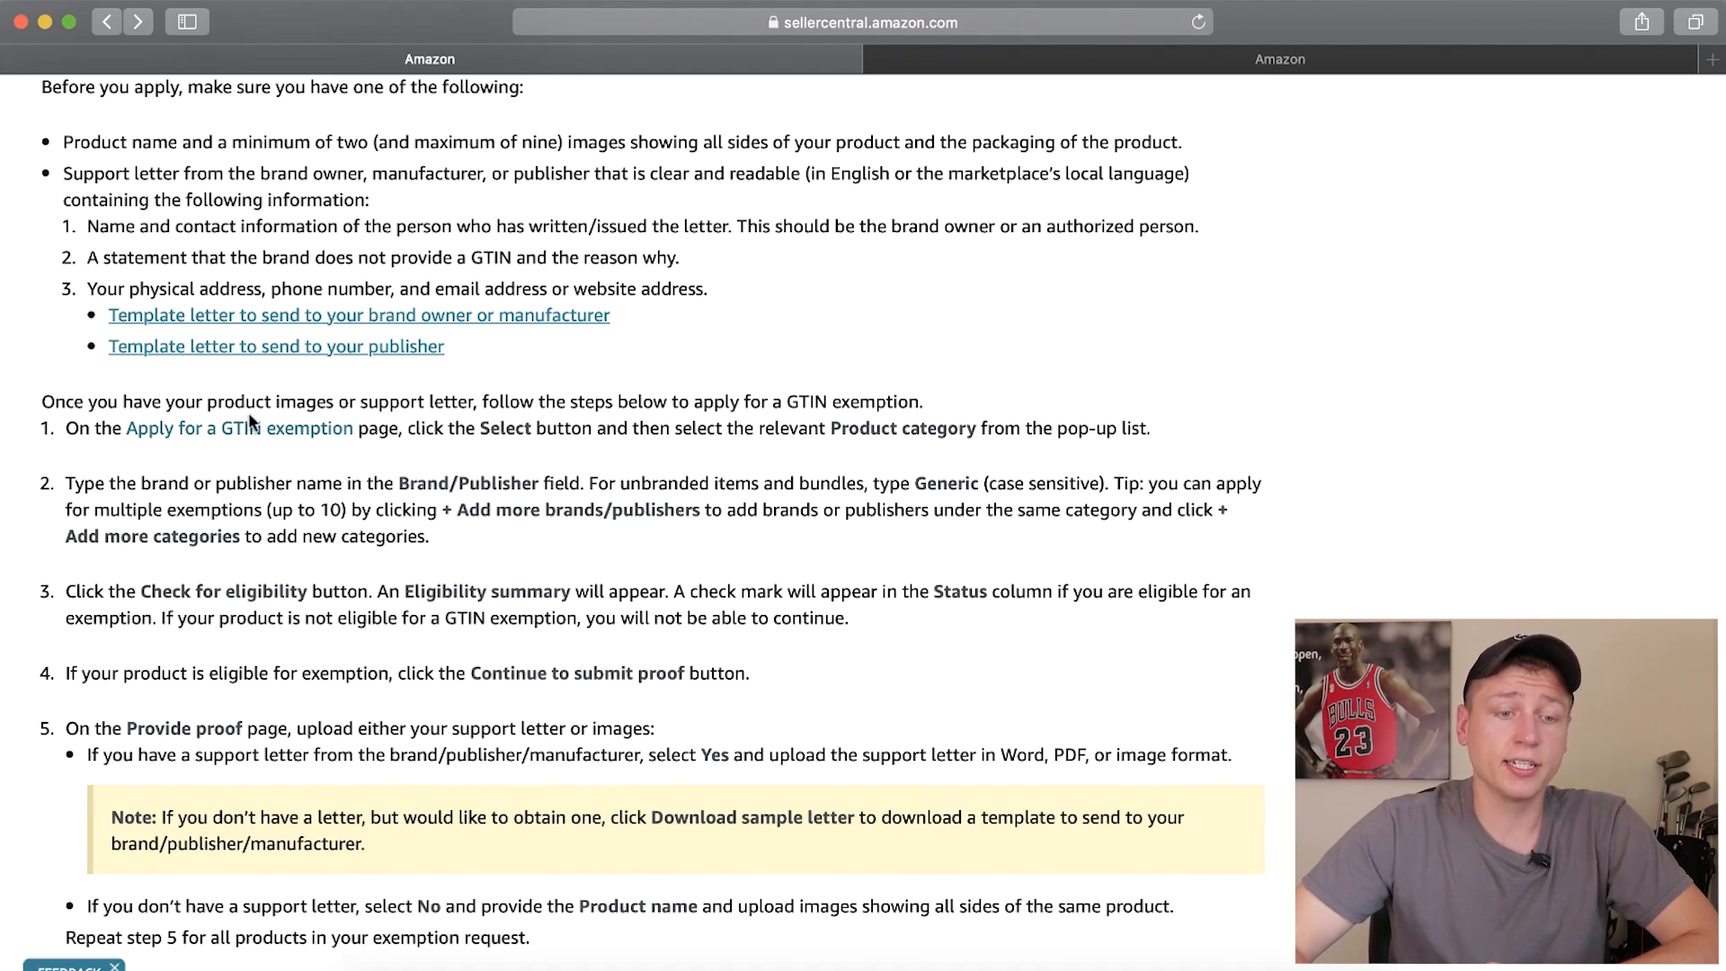
left_click(232, 436)
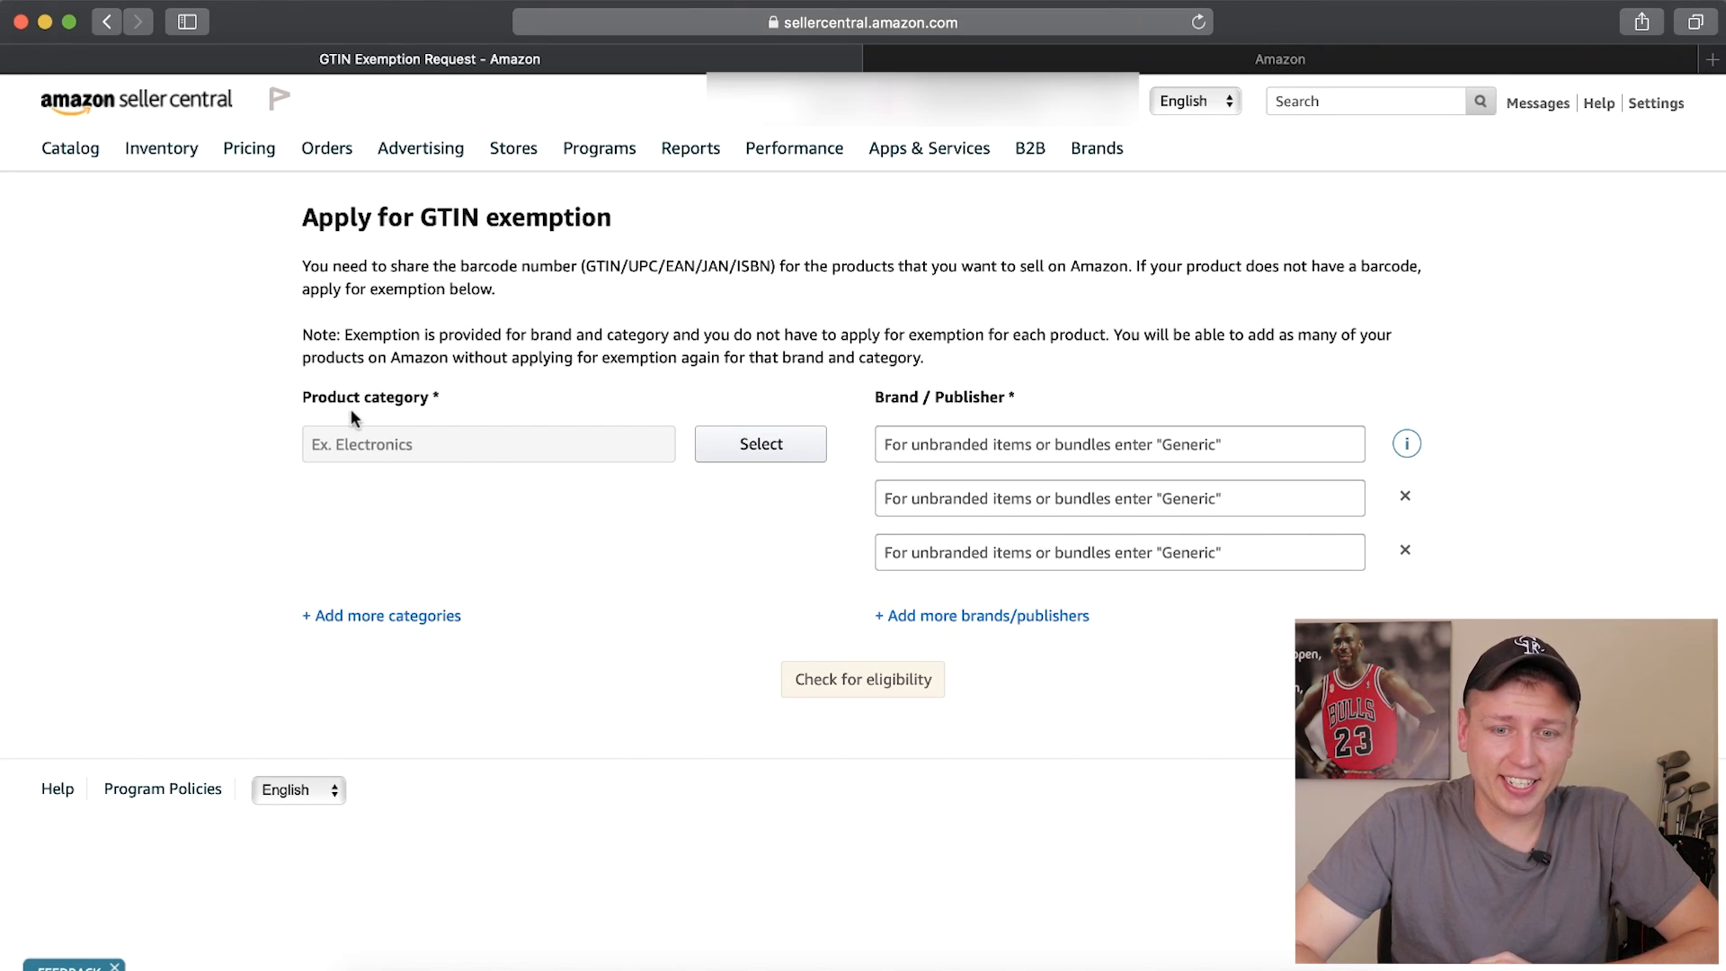
left_click_drag(296, 412, 379, 393)
left_click(380, 392)
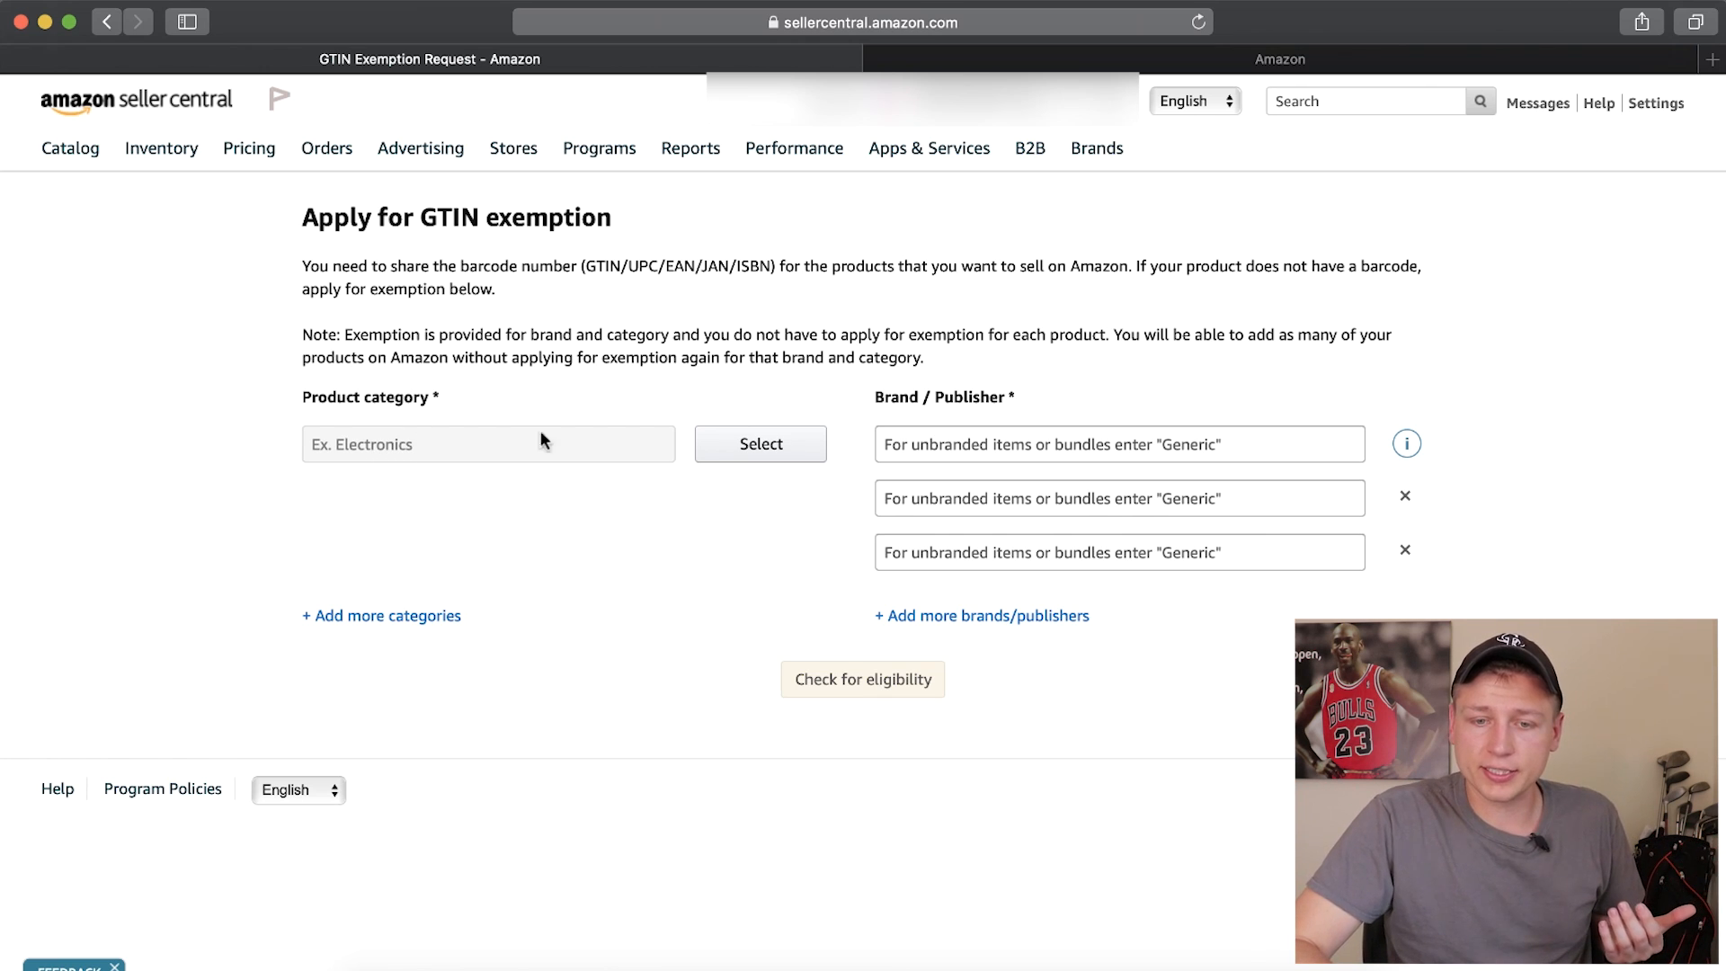
Enter "Go Go Electronics" as the first brand and "Generic" as the second brand in the exemption application
left_click(940, 442)
type("Go Go")
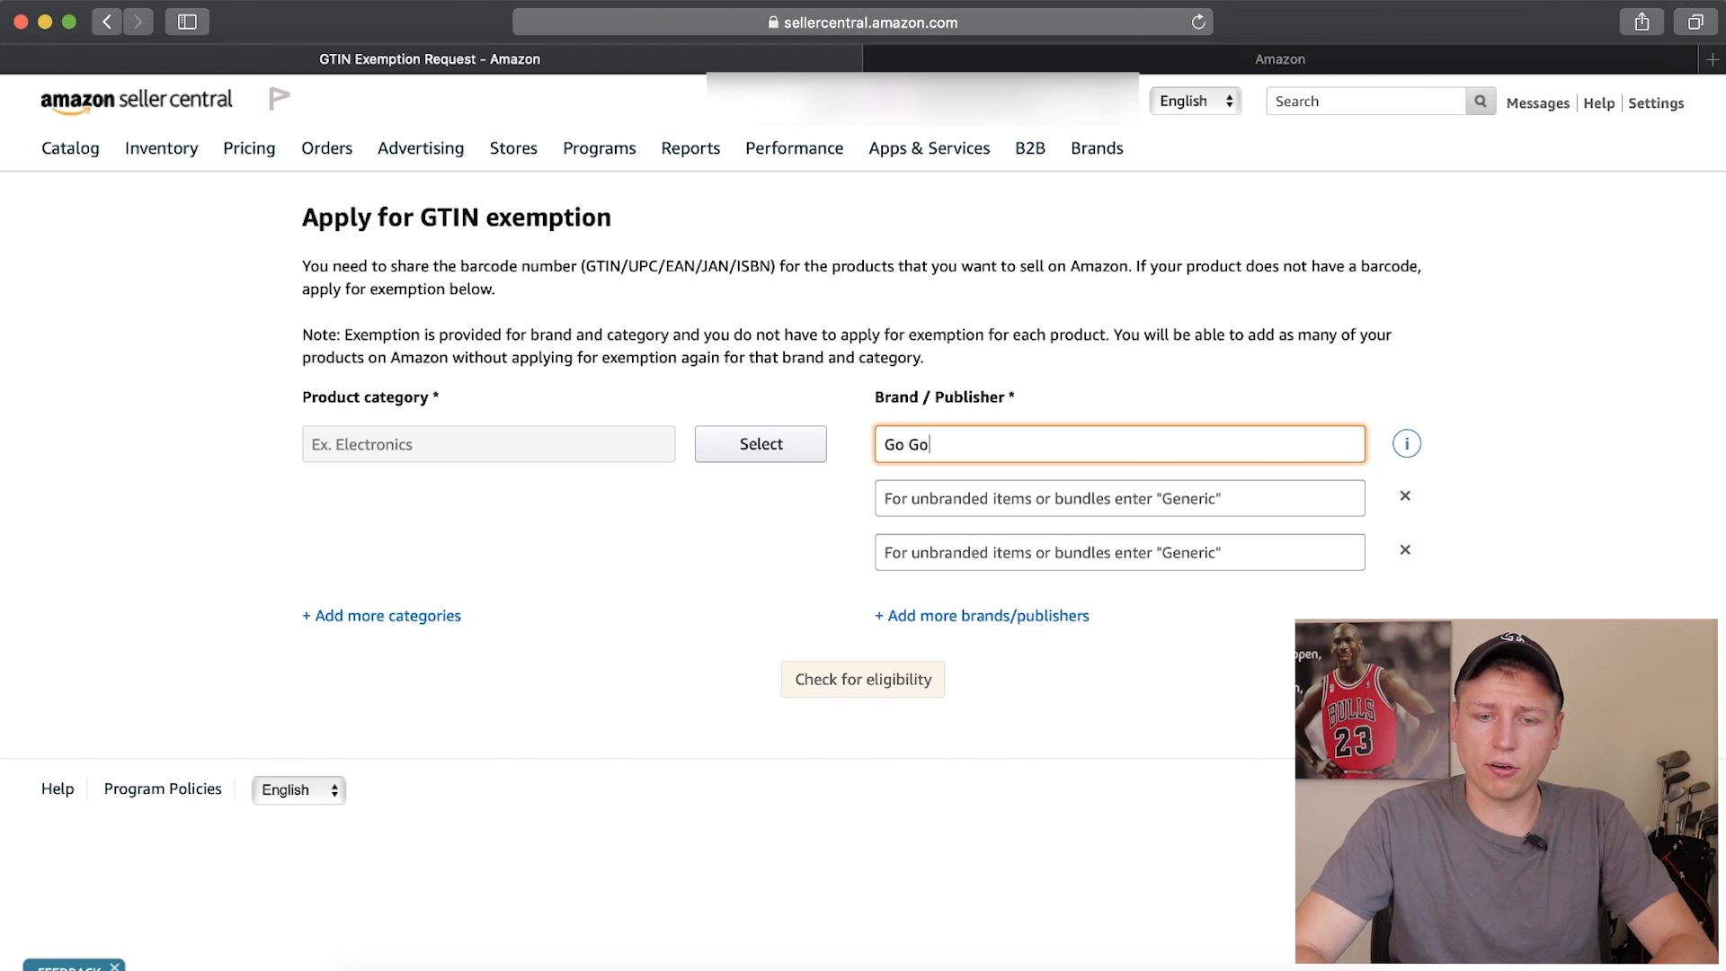
type(" Electronics")
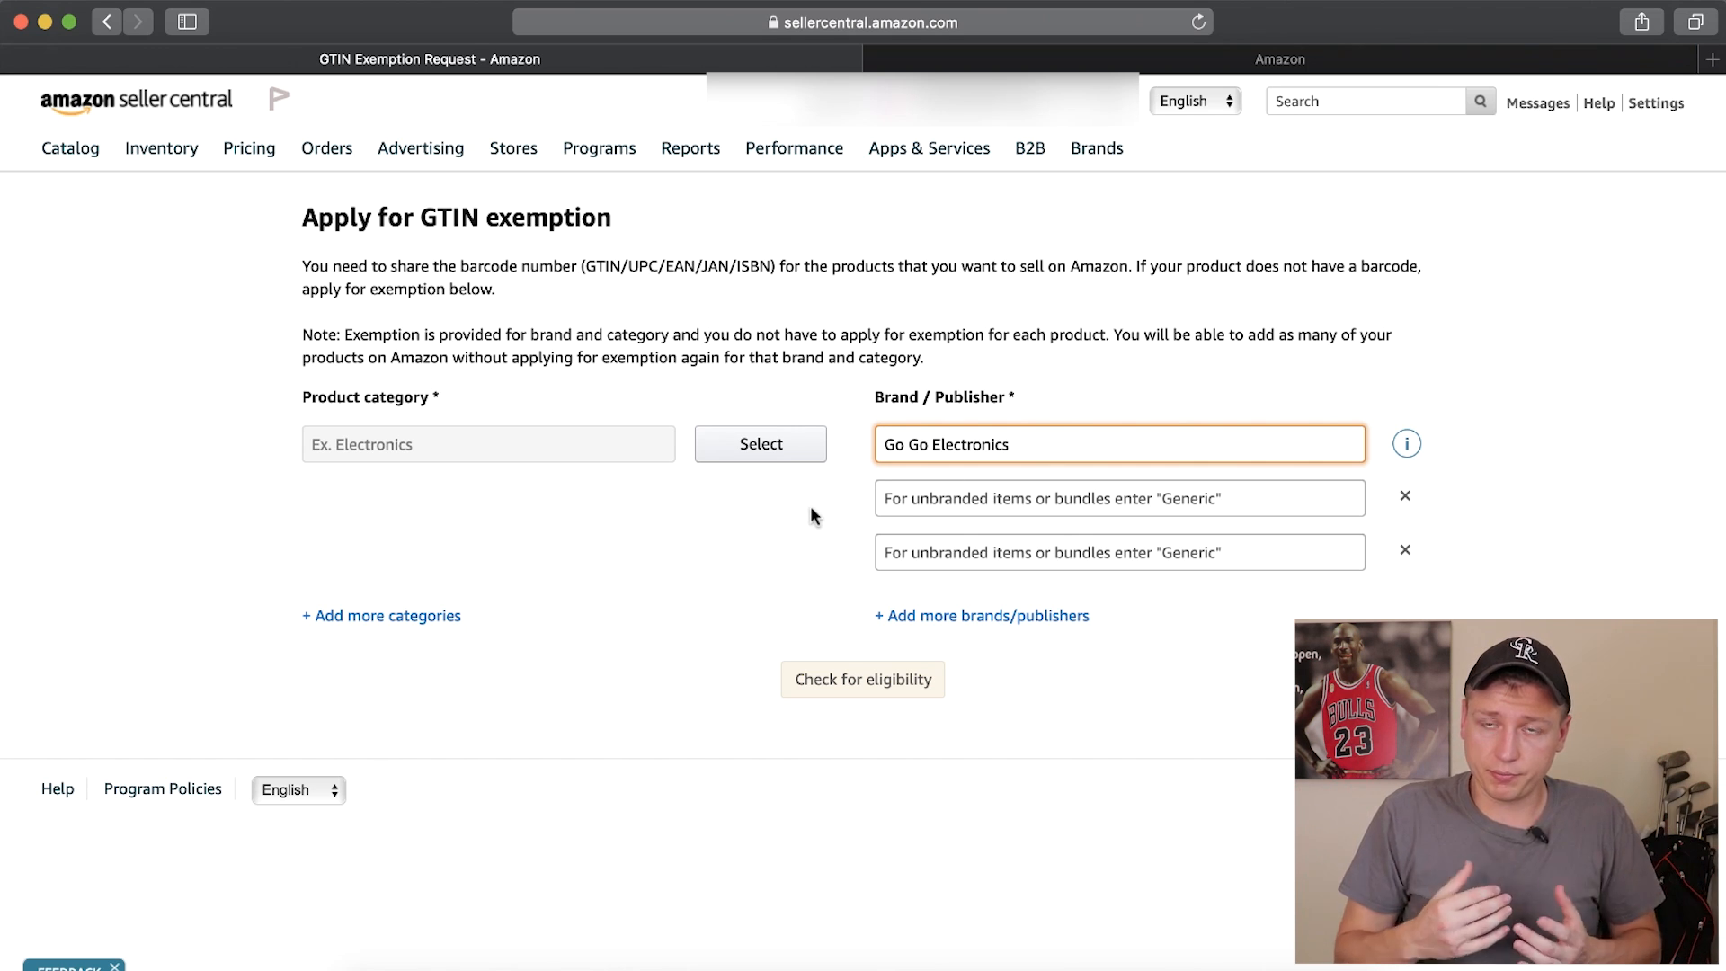
left_click(854, 459)
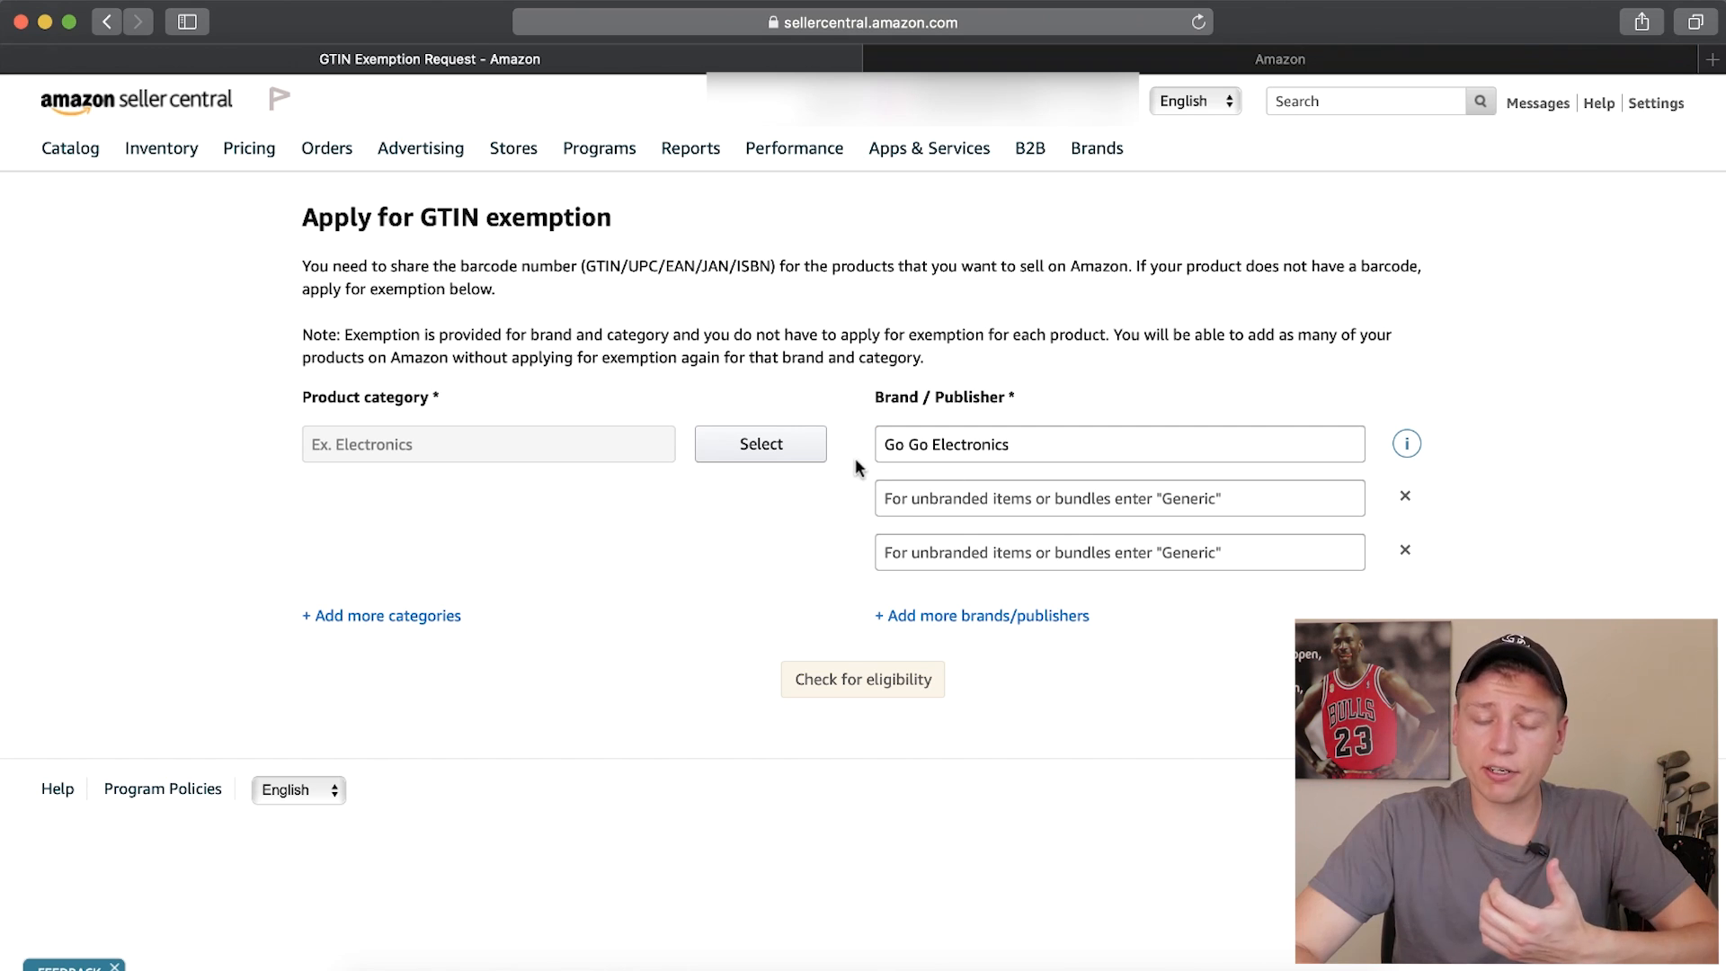
left_click(917, 499)
type("Generic")
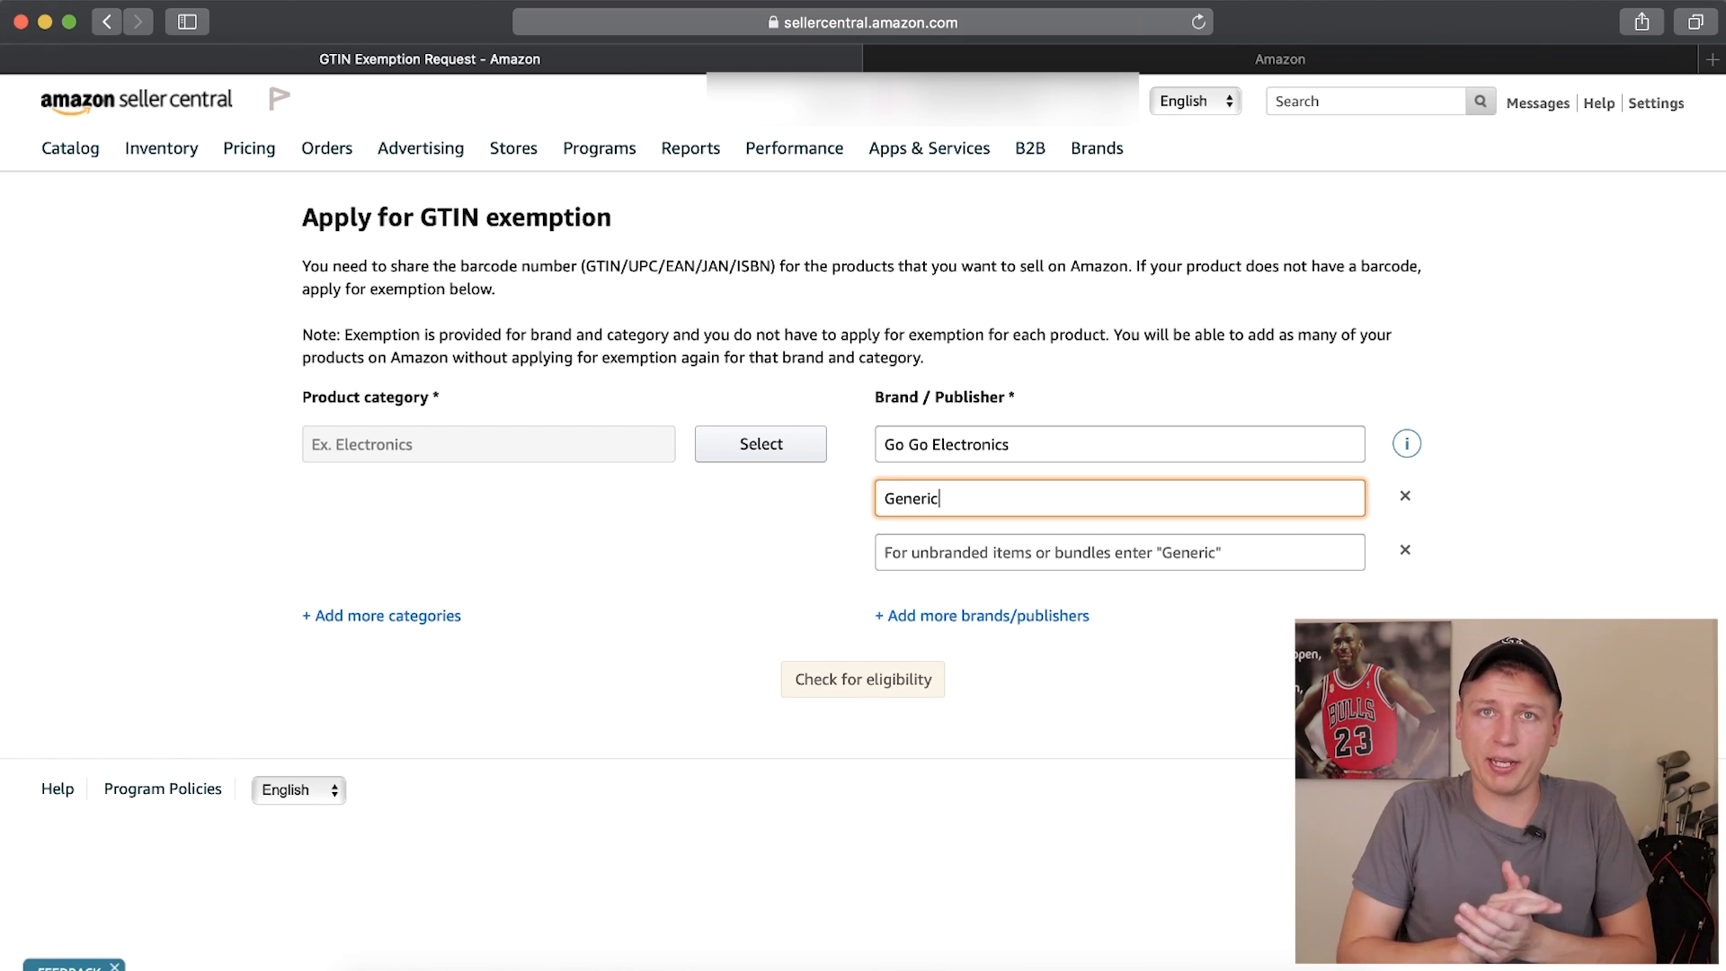
left_click_drag(1013, 444, 890, 450)
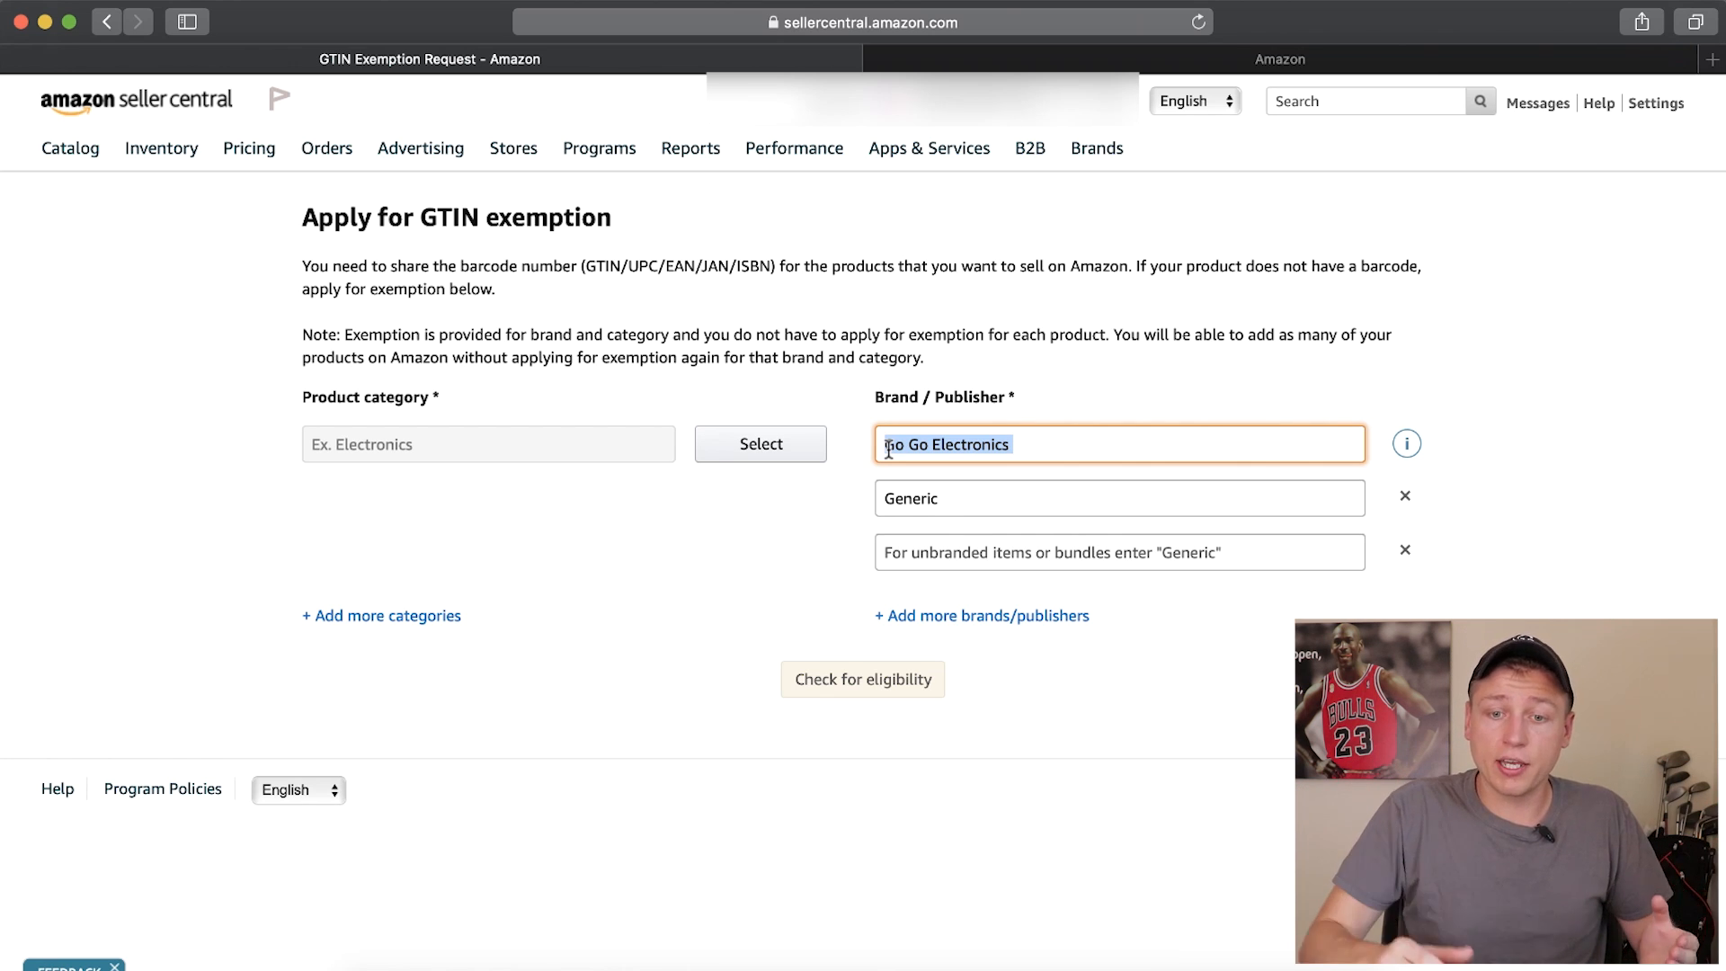
left_click(949, 496)
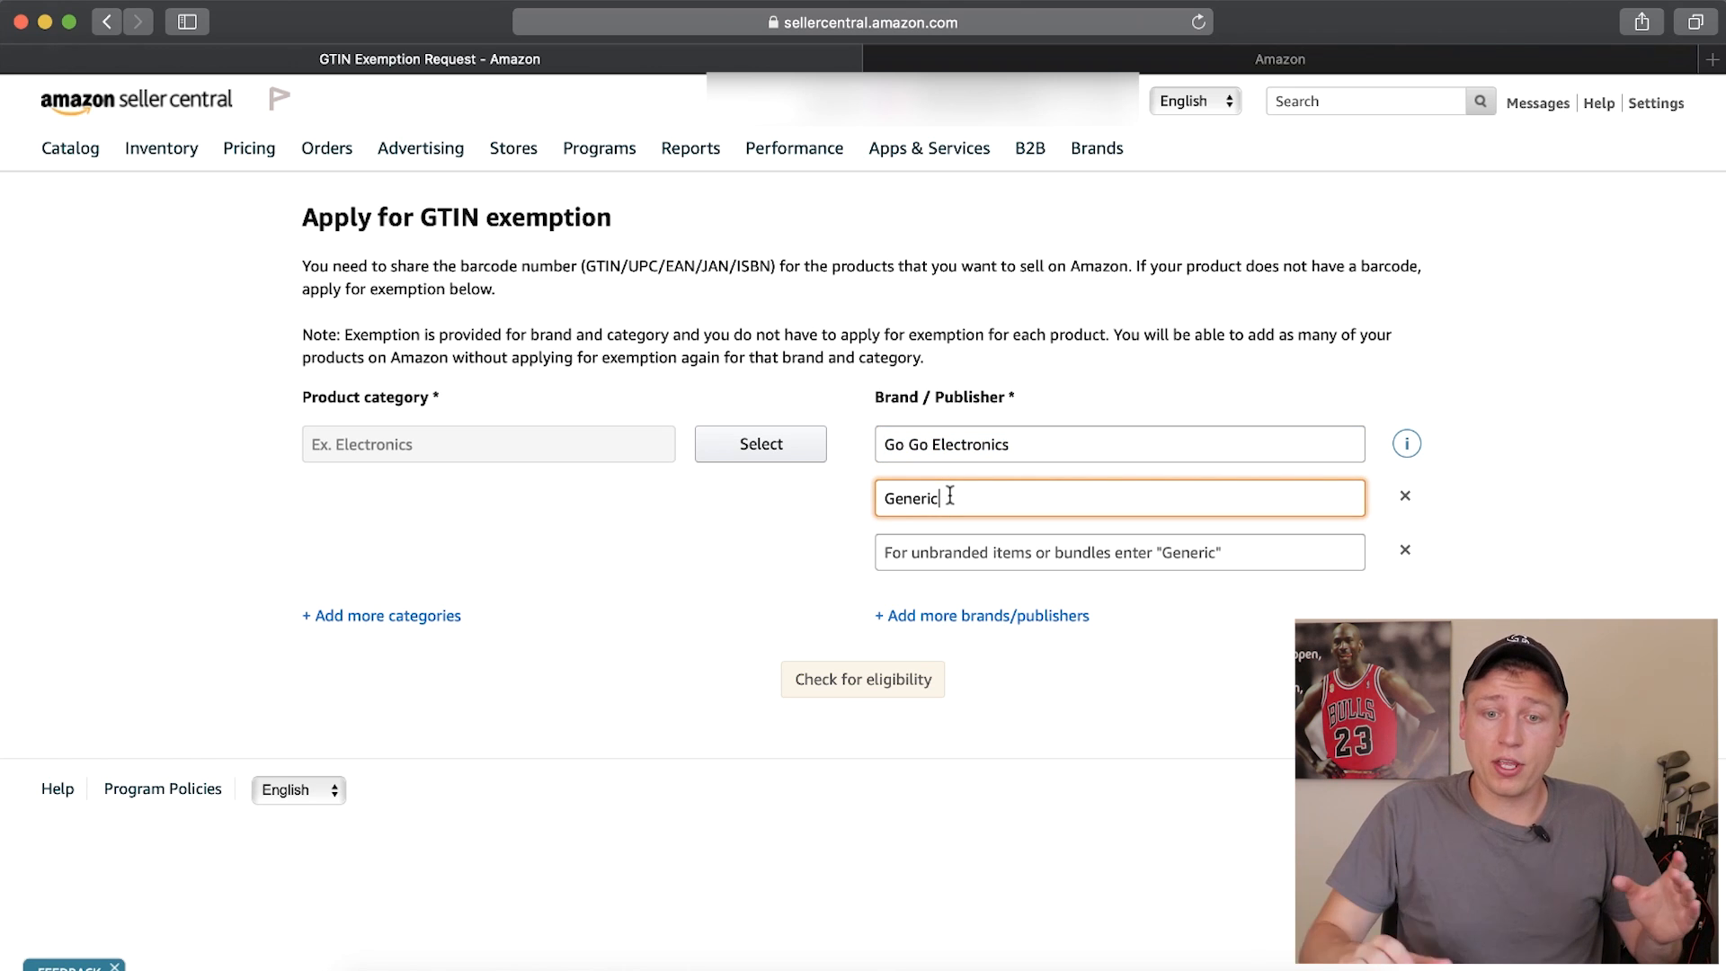
left_click_drag(949, 496, 878, 496)
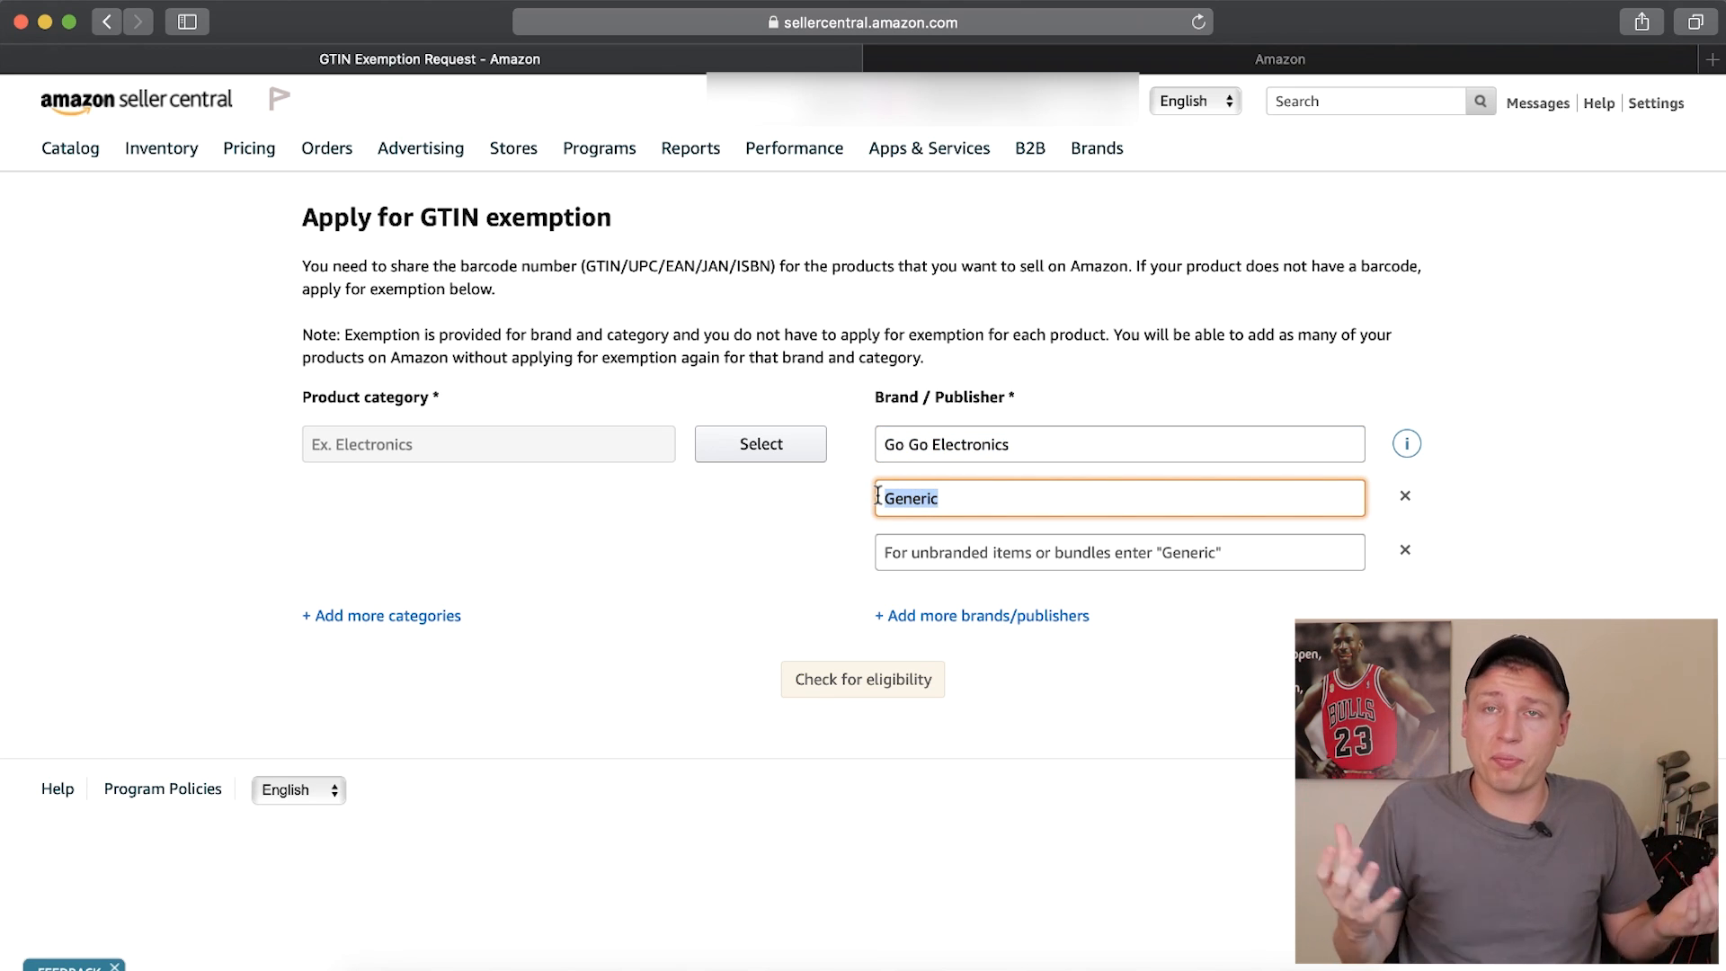
left_click_drag(1015, 444, 887, 443)
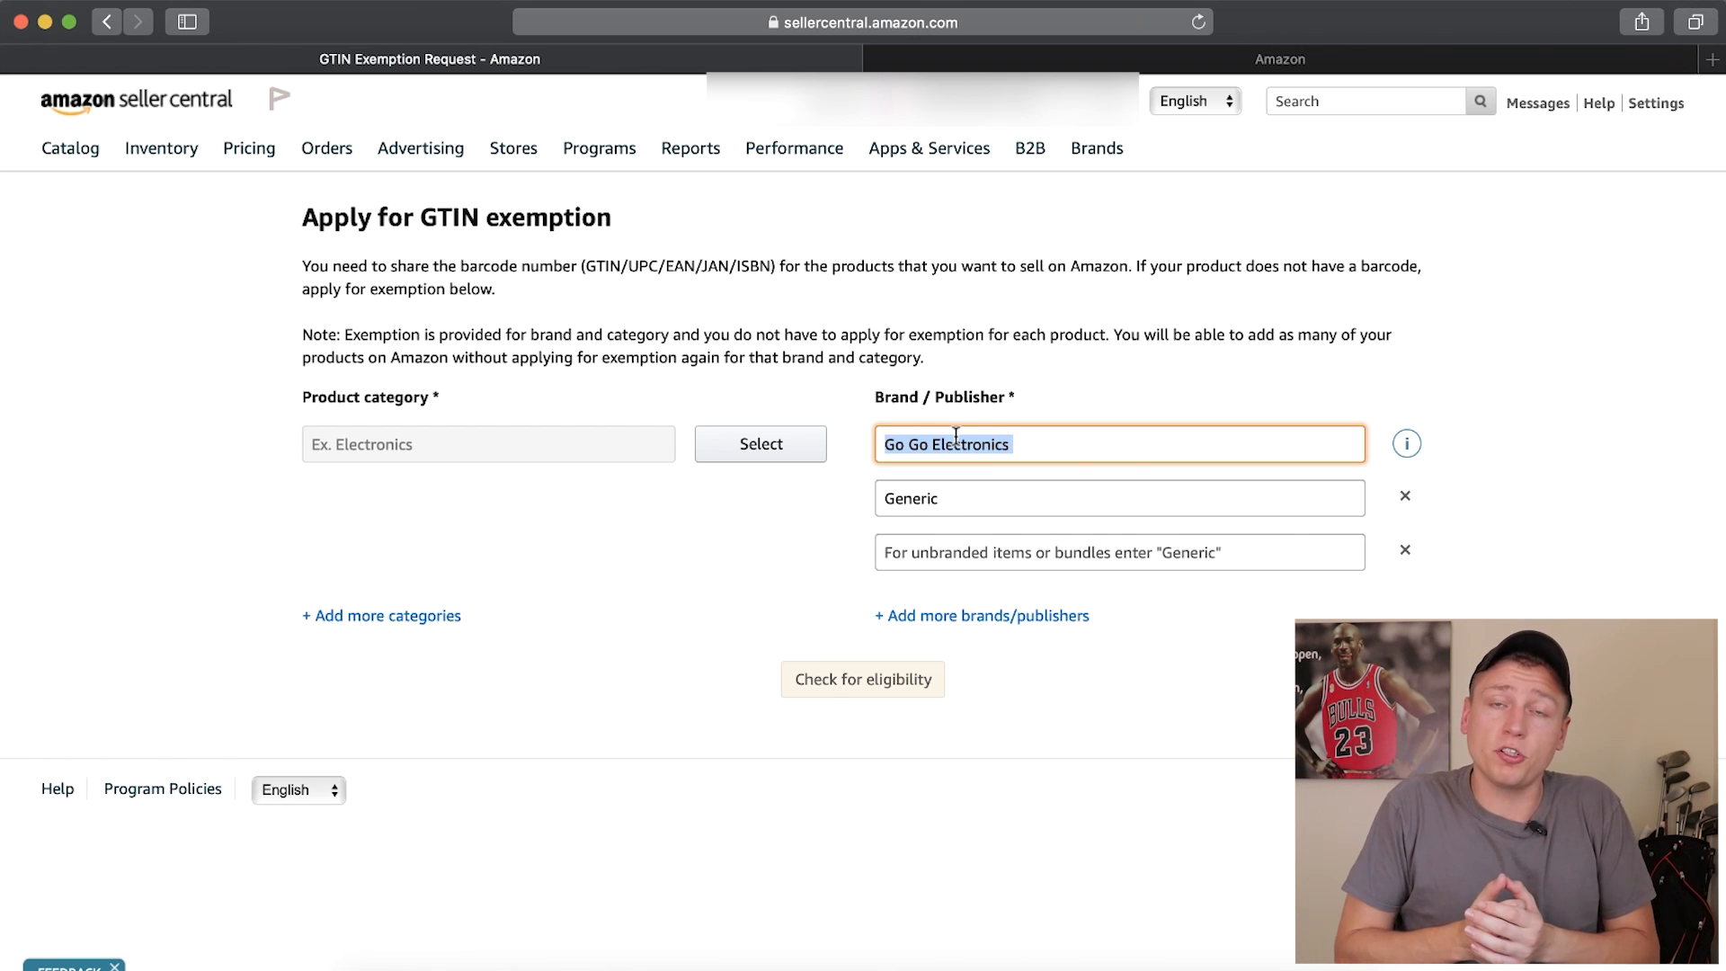
left_click_drag(955, 498, 890, 503)
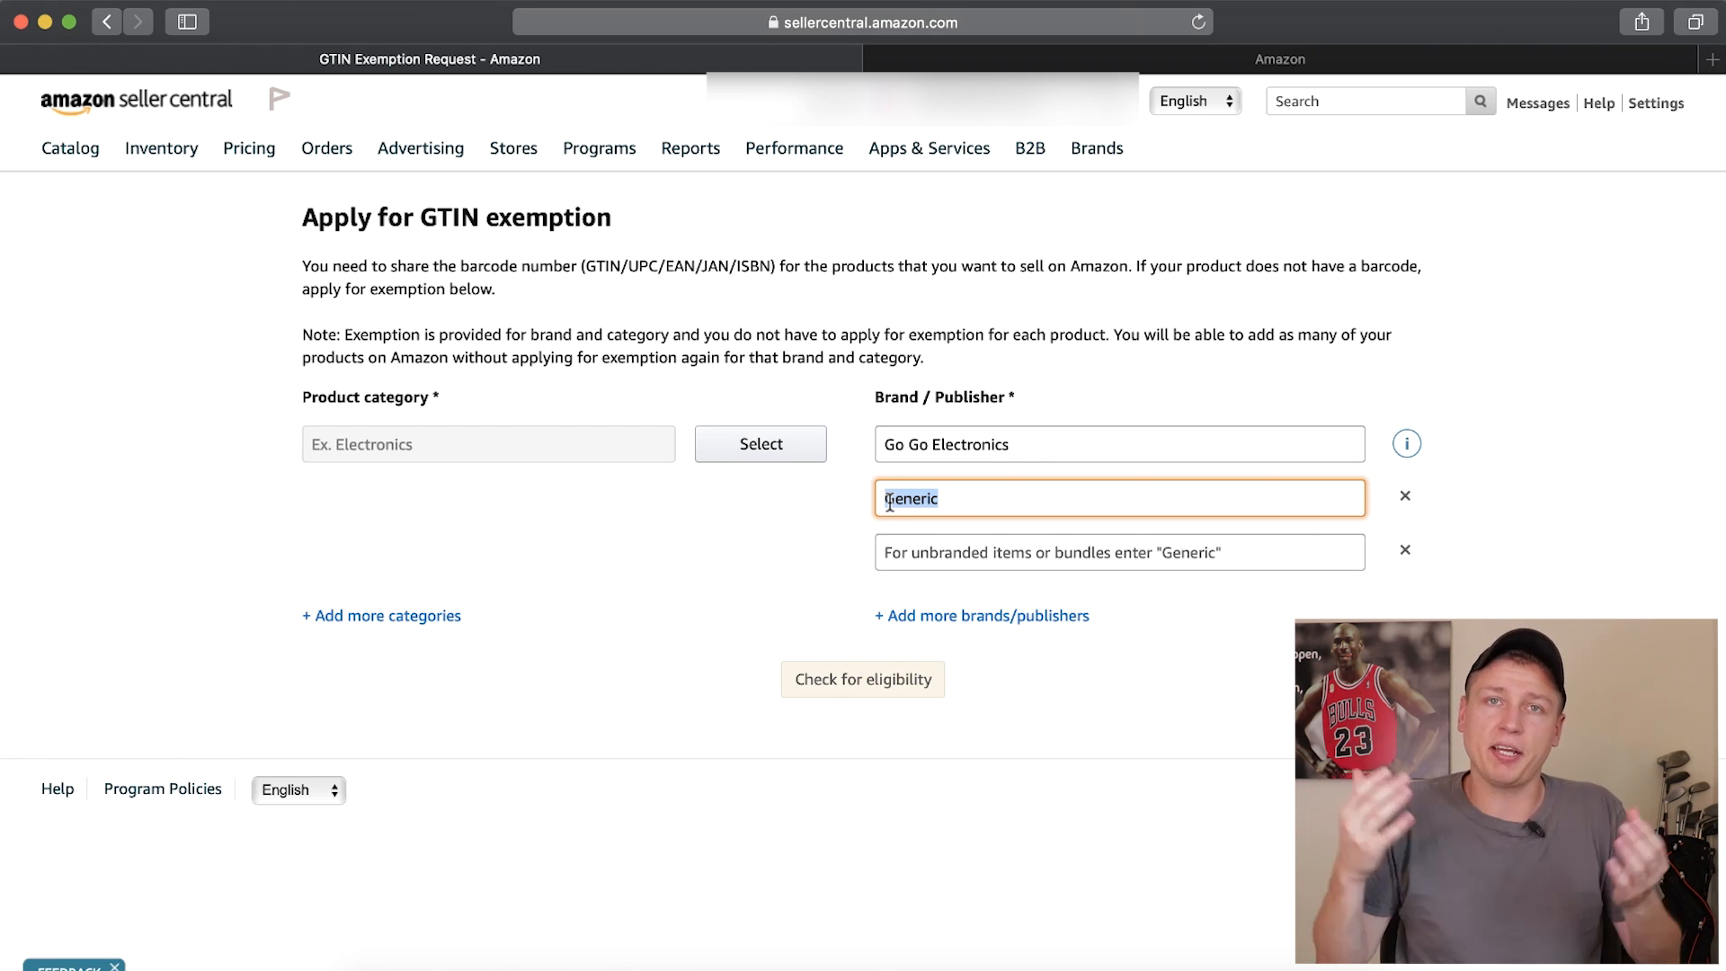
left_click(750, 524)
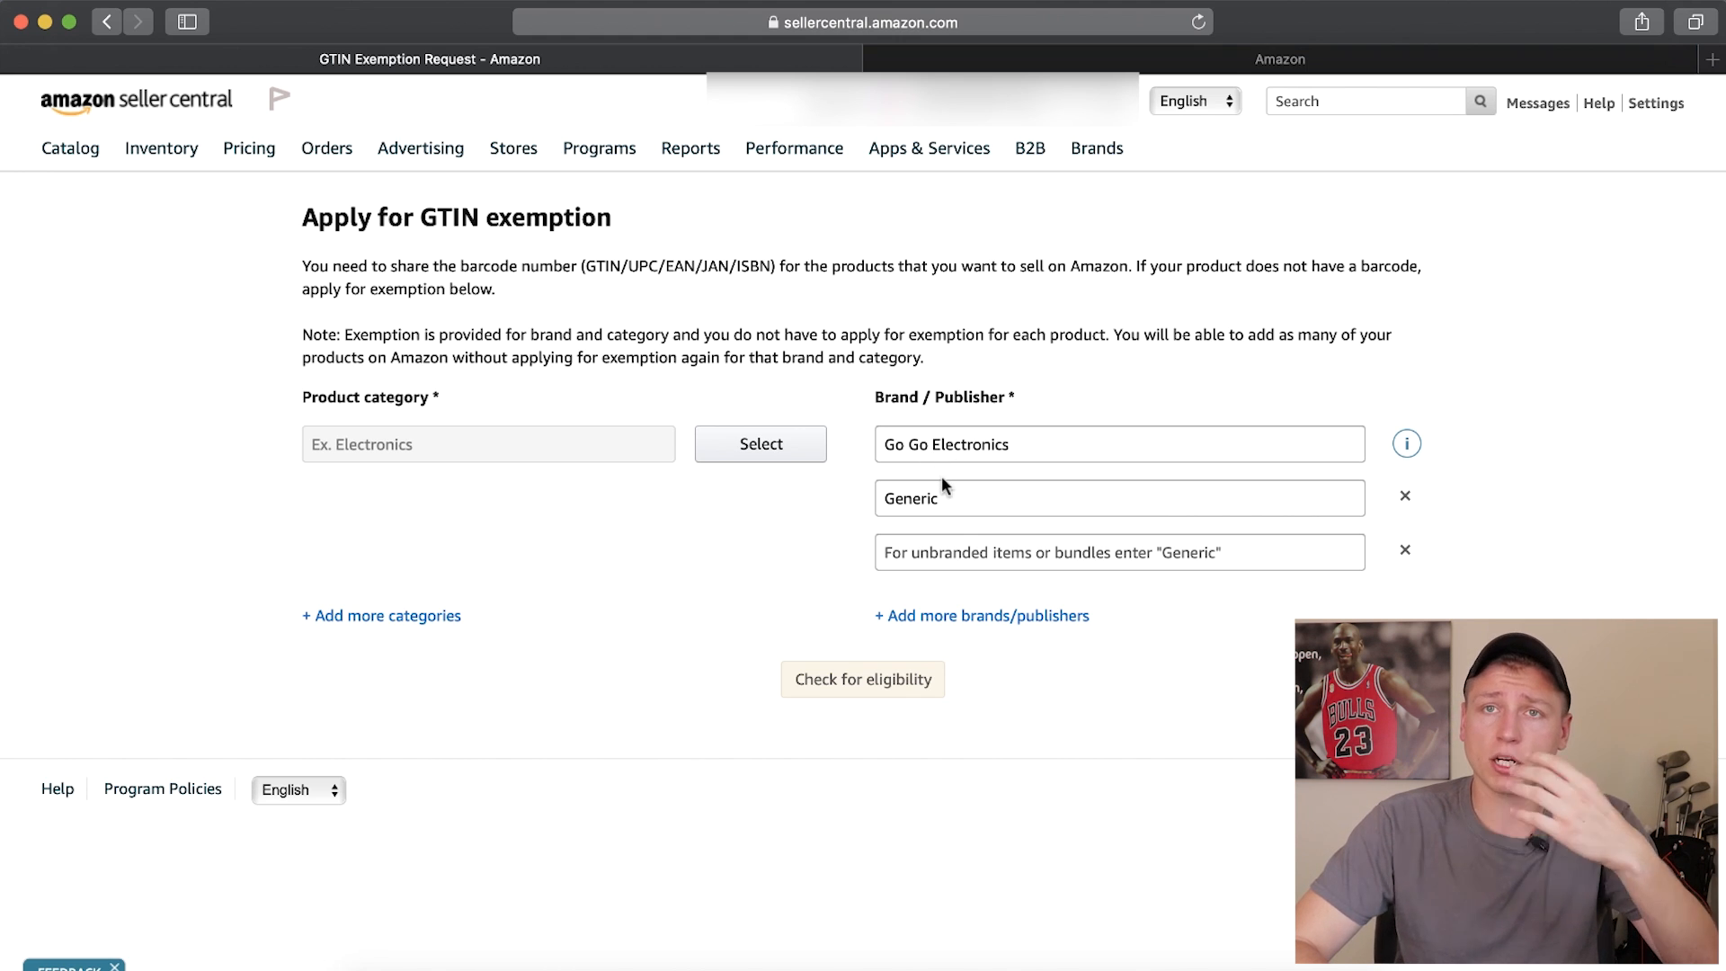
Choose Home & Garden as the product category for the exemption request
left_click(766, 454)
scroll(740, 575, "down", 2)
scroll(740, 585, "down", 6)
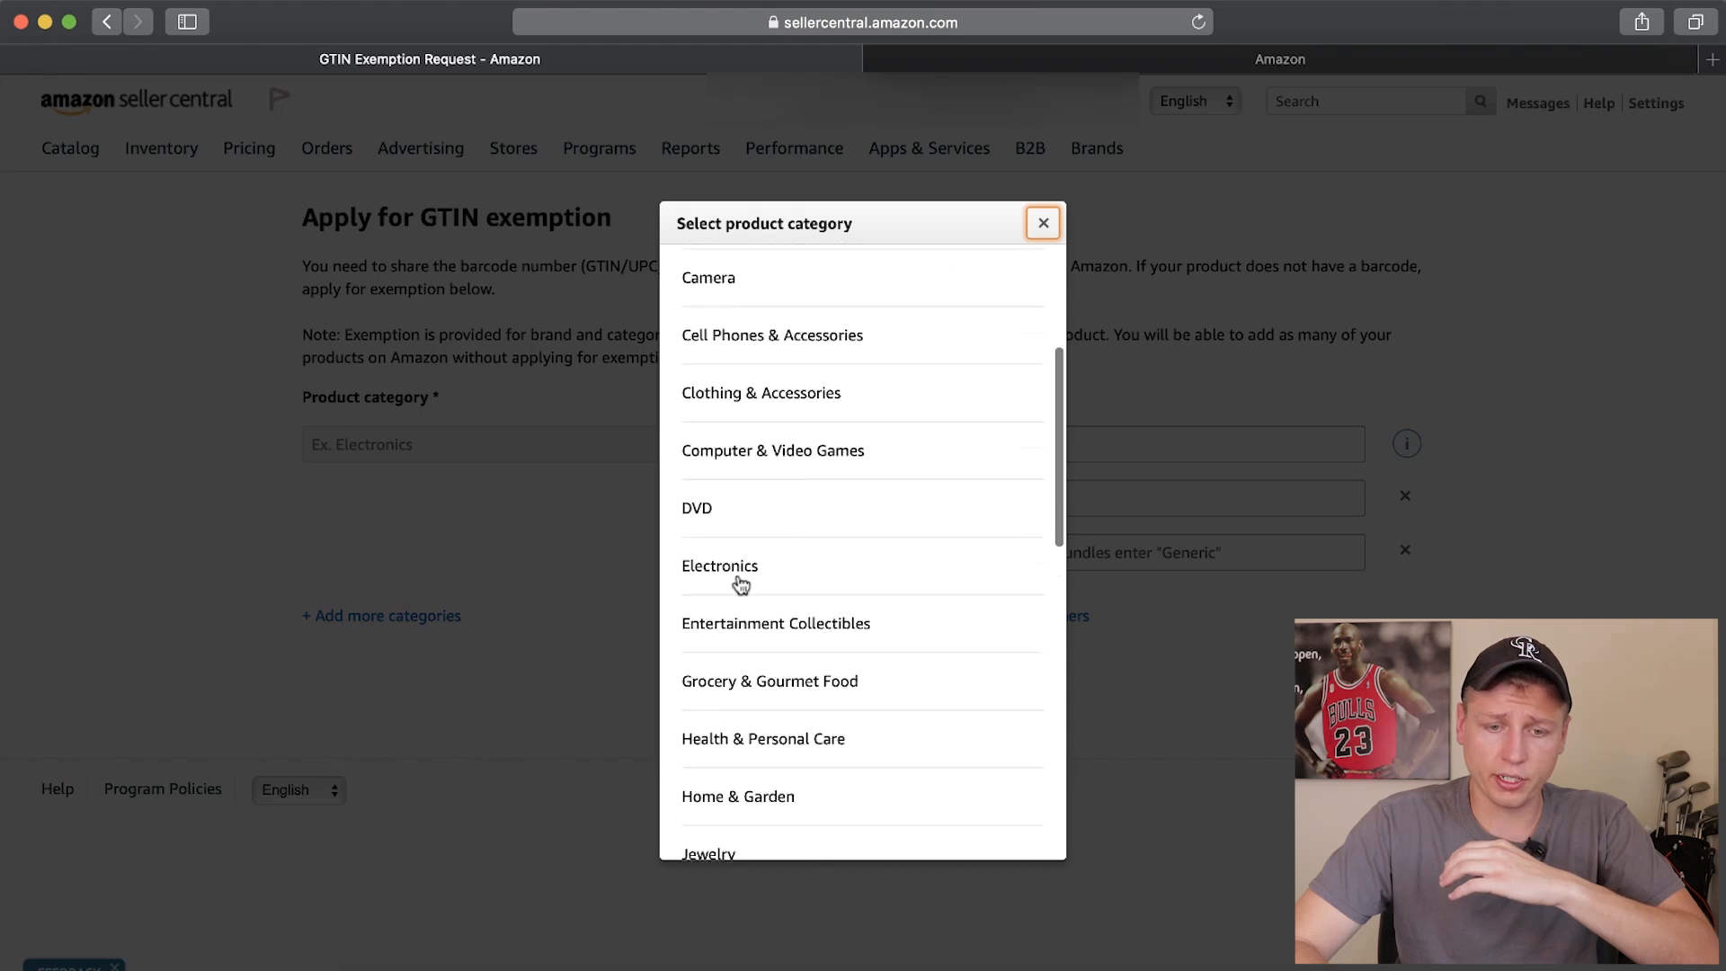
left_click(742, 557)
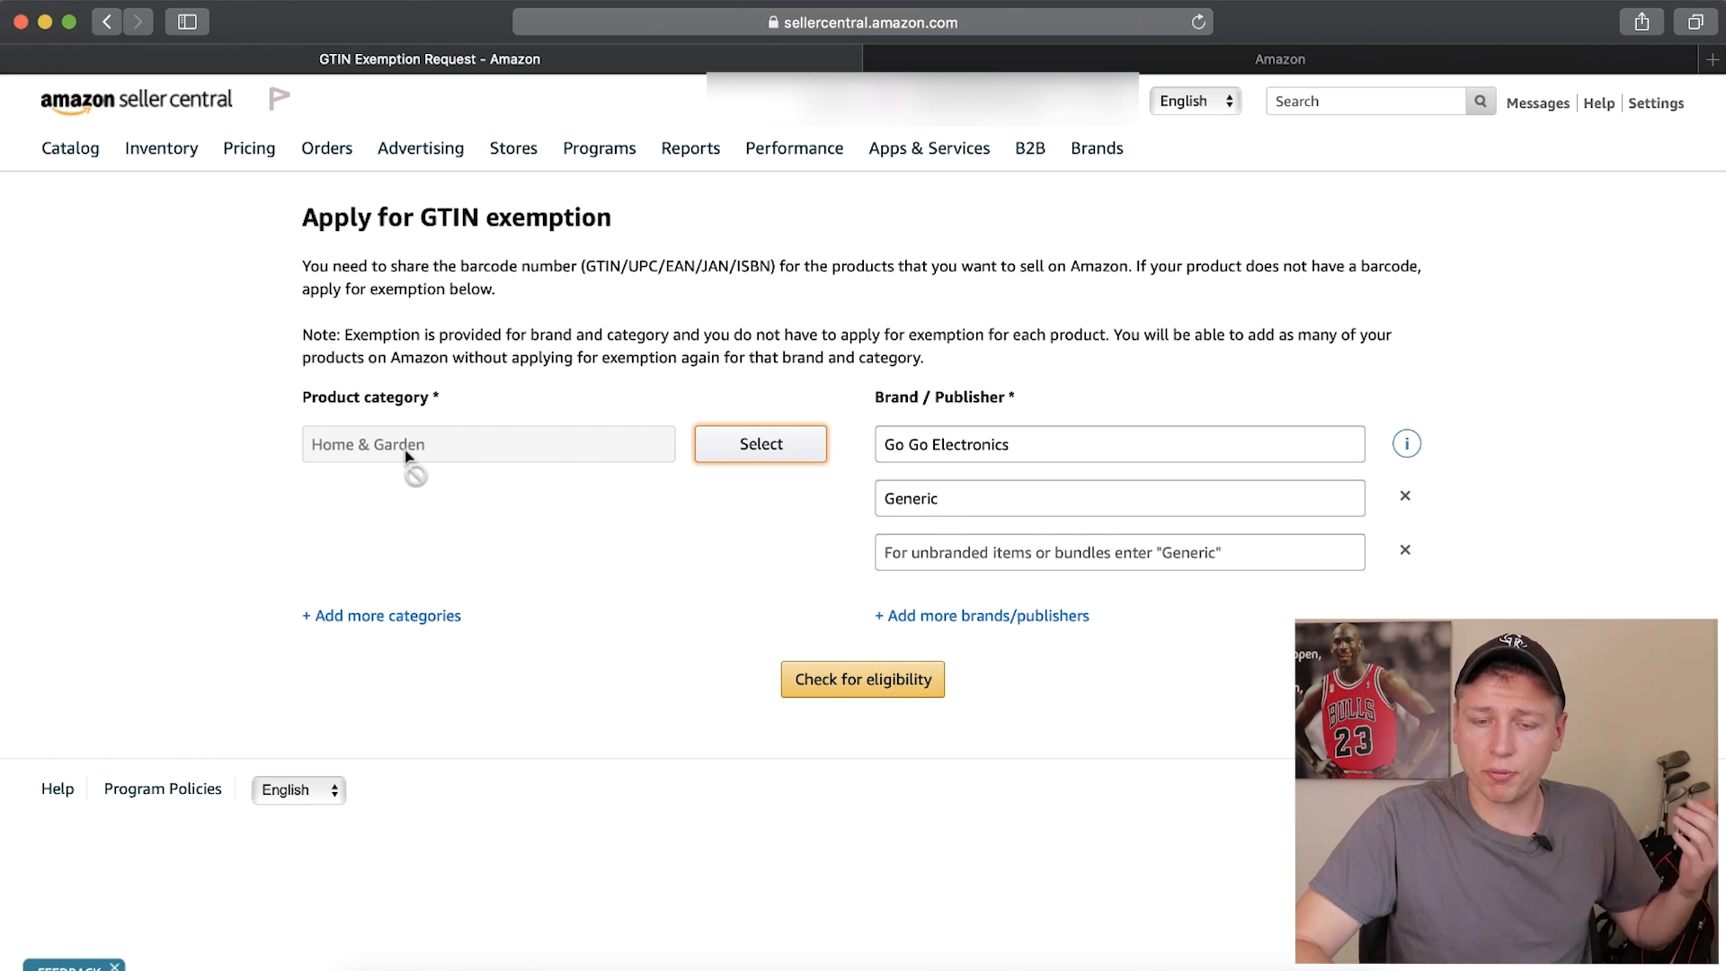
Change the first brand to "Go Go Home Products" and check the brands for eligibility
left_click_drag(1037, 442, 935, 444)
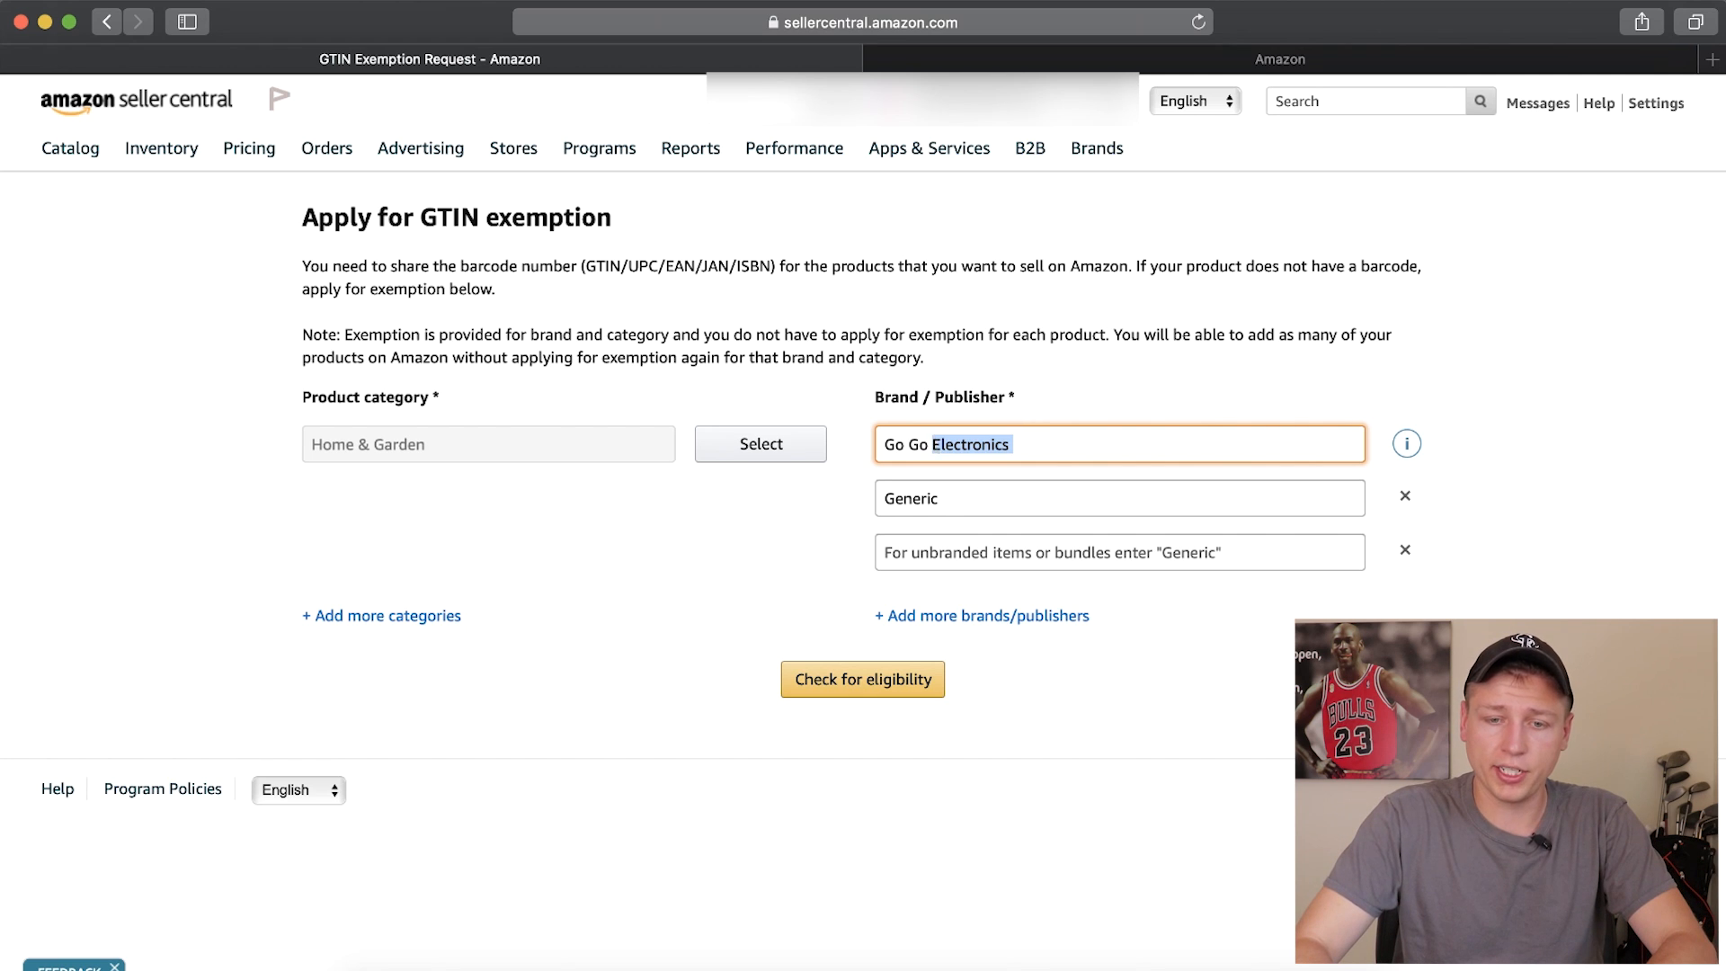
key("BackSpace")
type("Home Products")
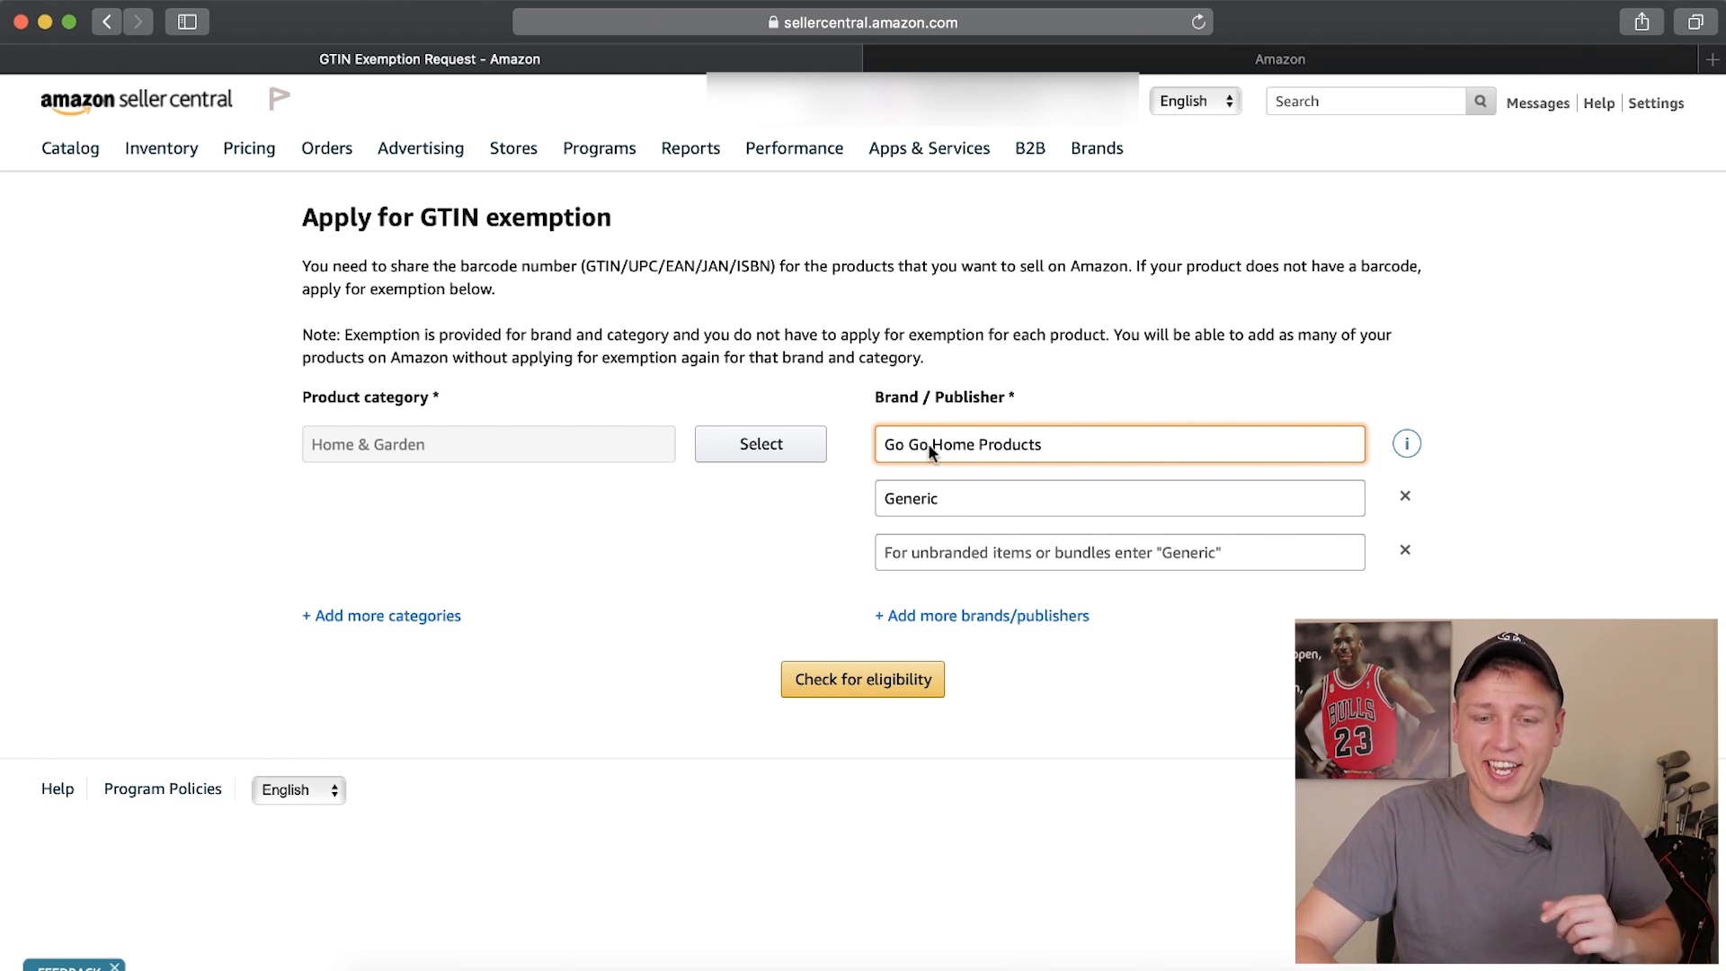
left_click(870, 677)
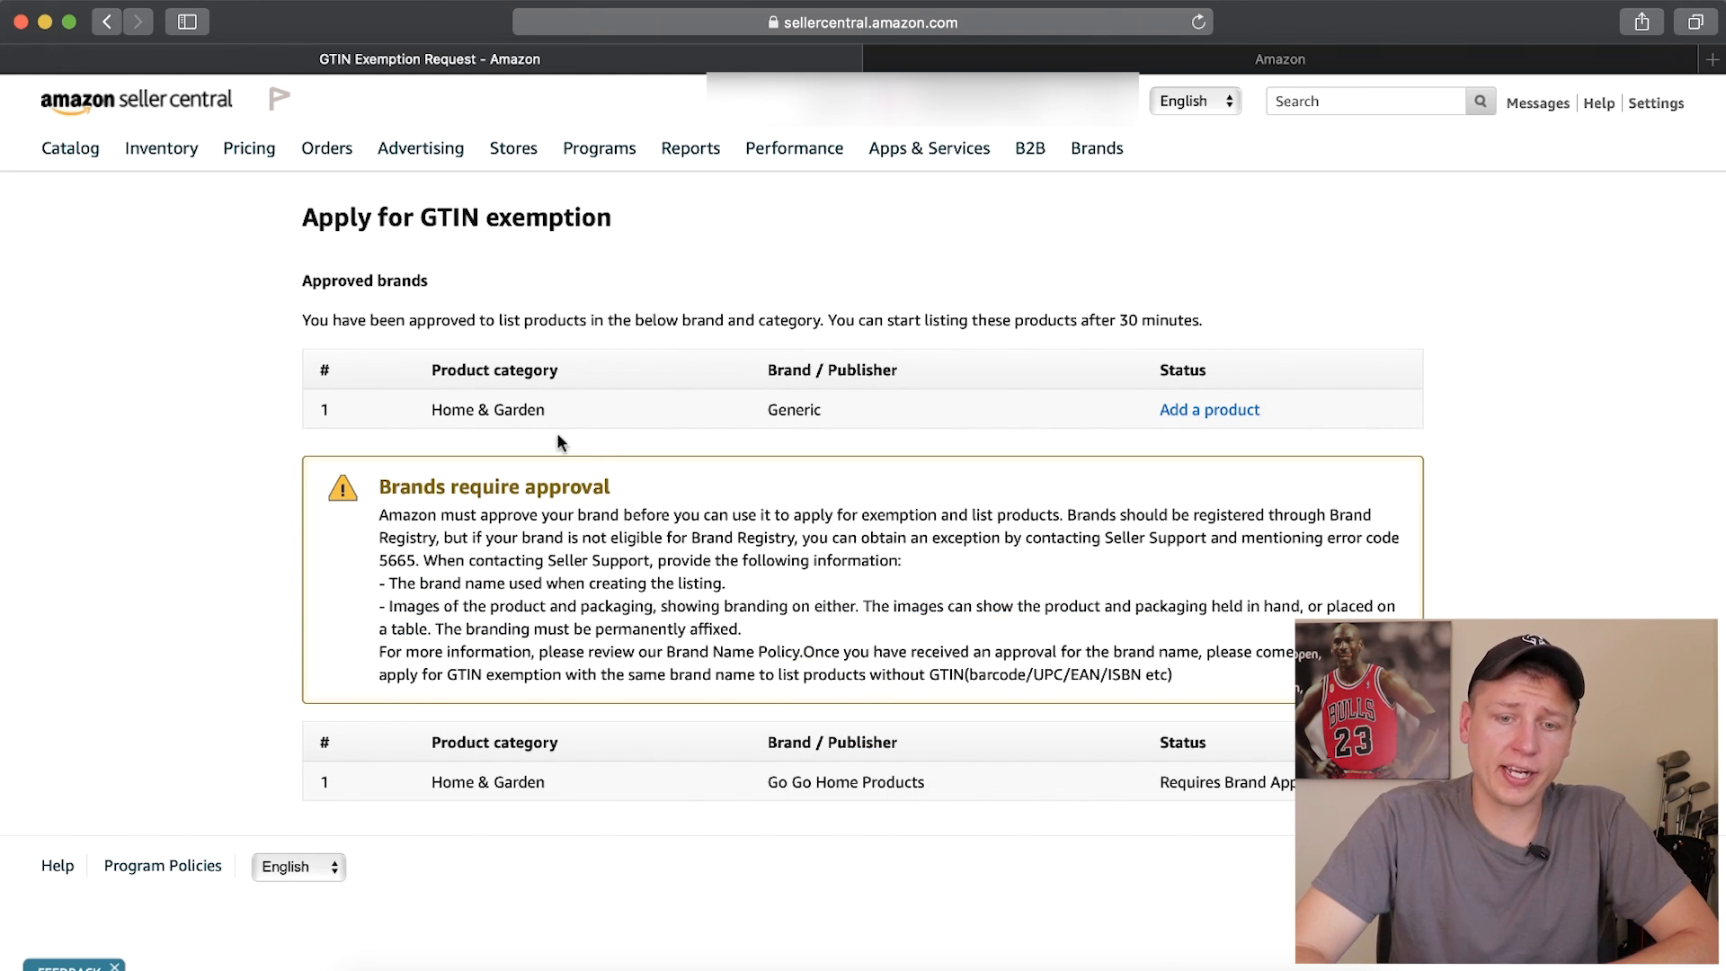
Review the eligibility result for the Generic brand in the Home & Garden category
left_click_drag(766, 406, 825, 406)
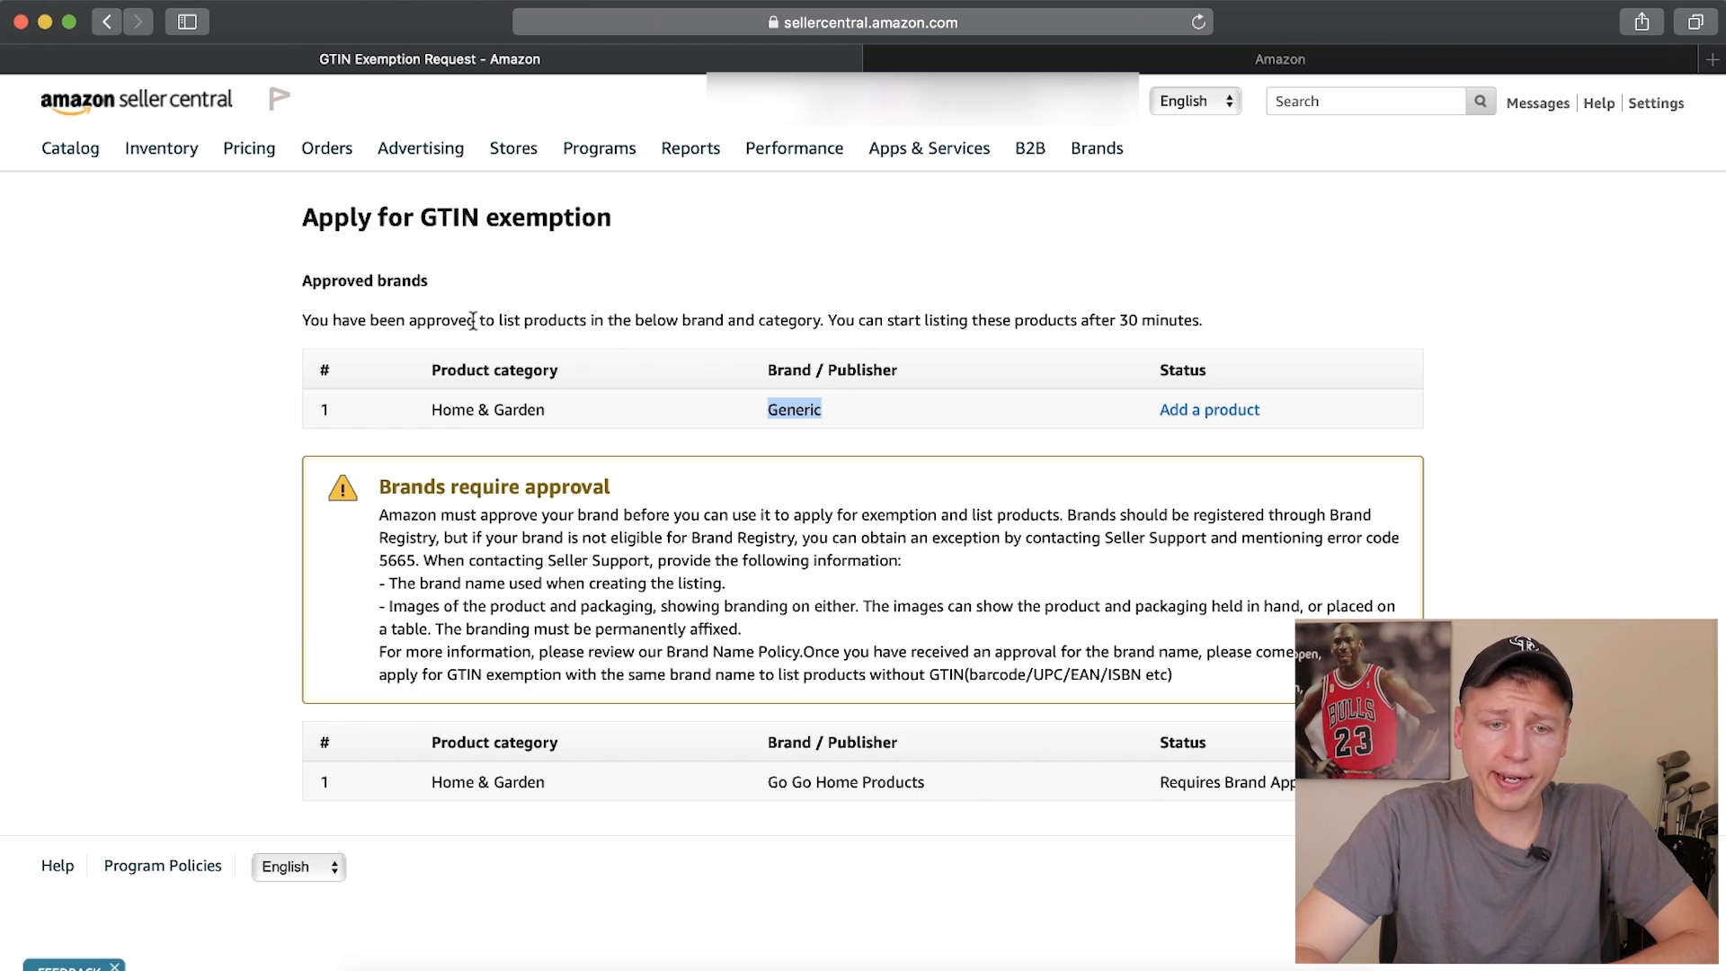
left_click_drag(372, 324, 490, 324)
left_click(601, 399)
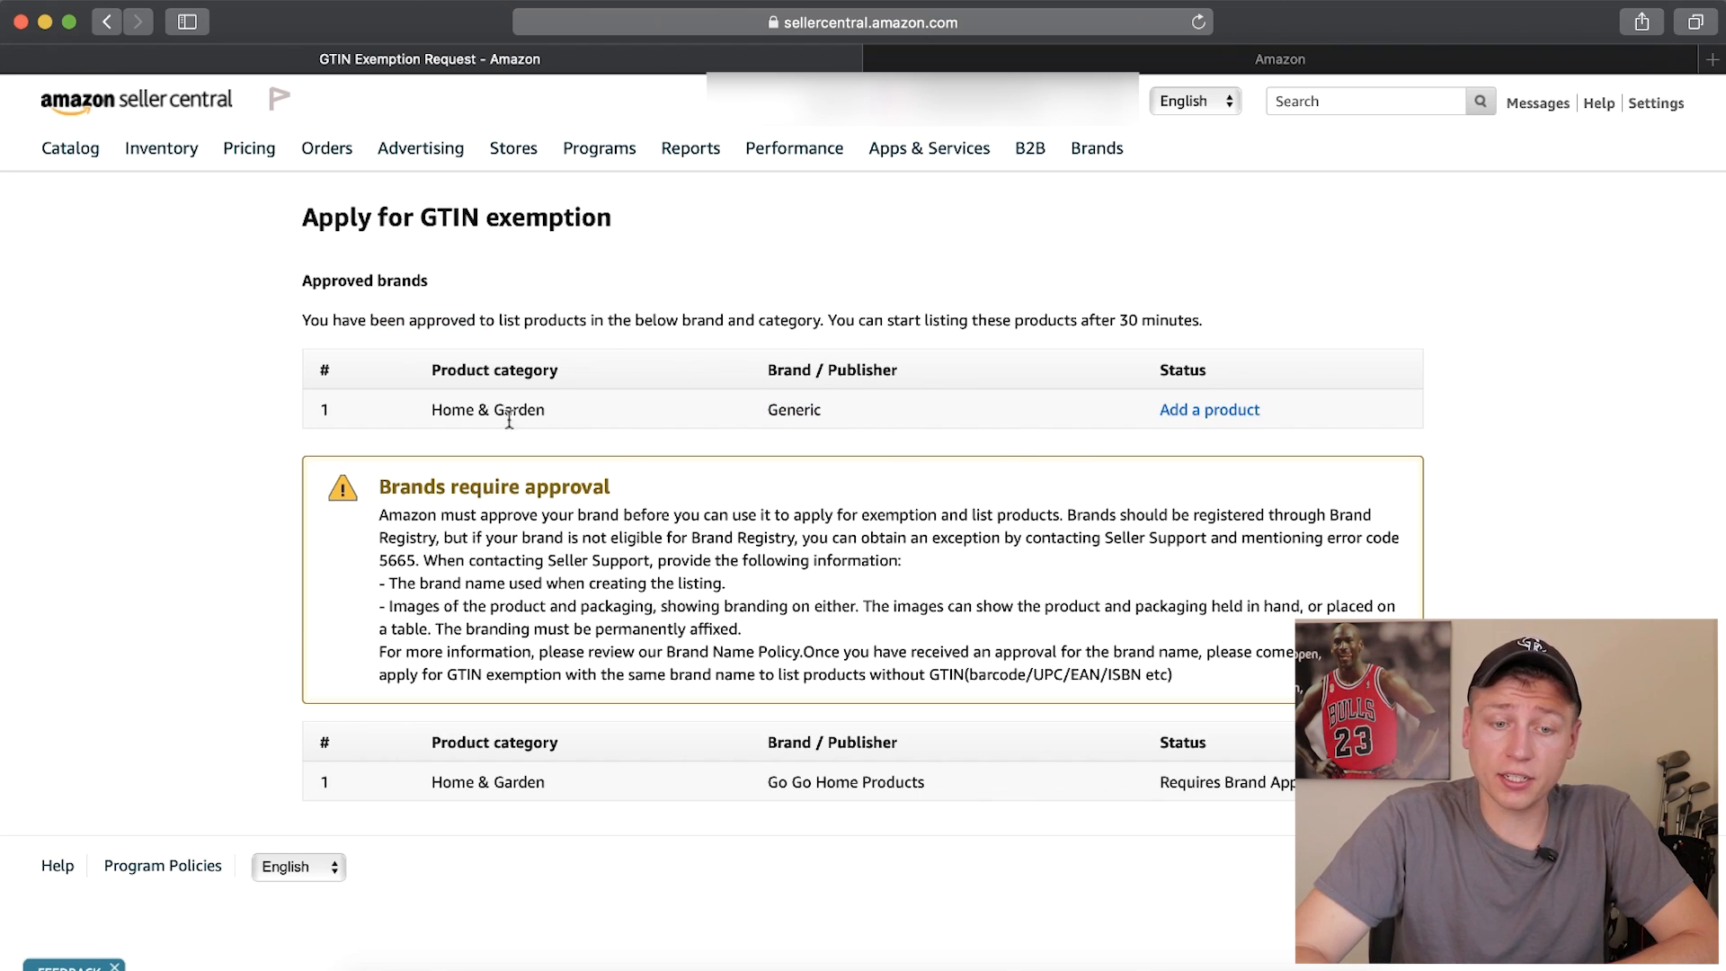
left_click_drag(766, 413, 825, 412)
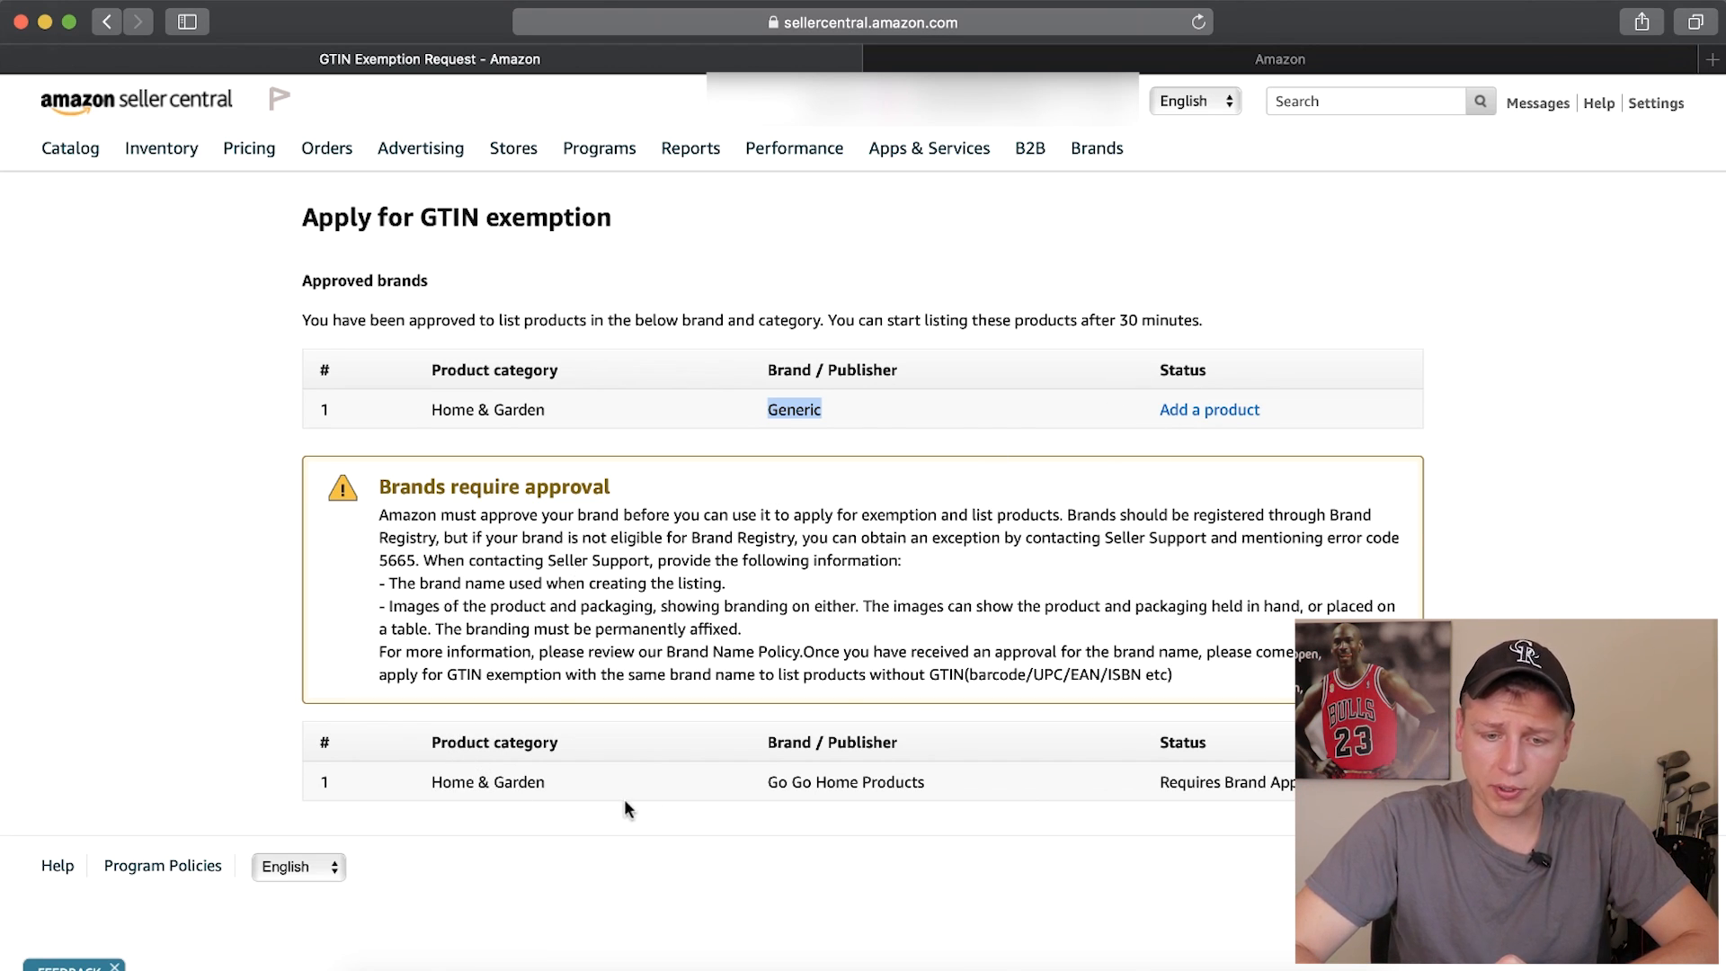
Review the brand approval requirements for Go Go Home Products, including the error code, Seller Support contact, brand name and product image conditions
left_click_drag(1156, 790, 1348, 791)
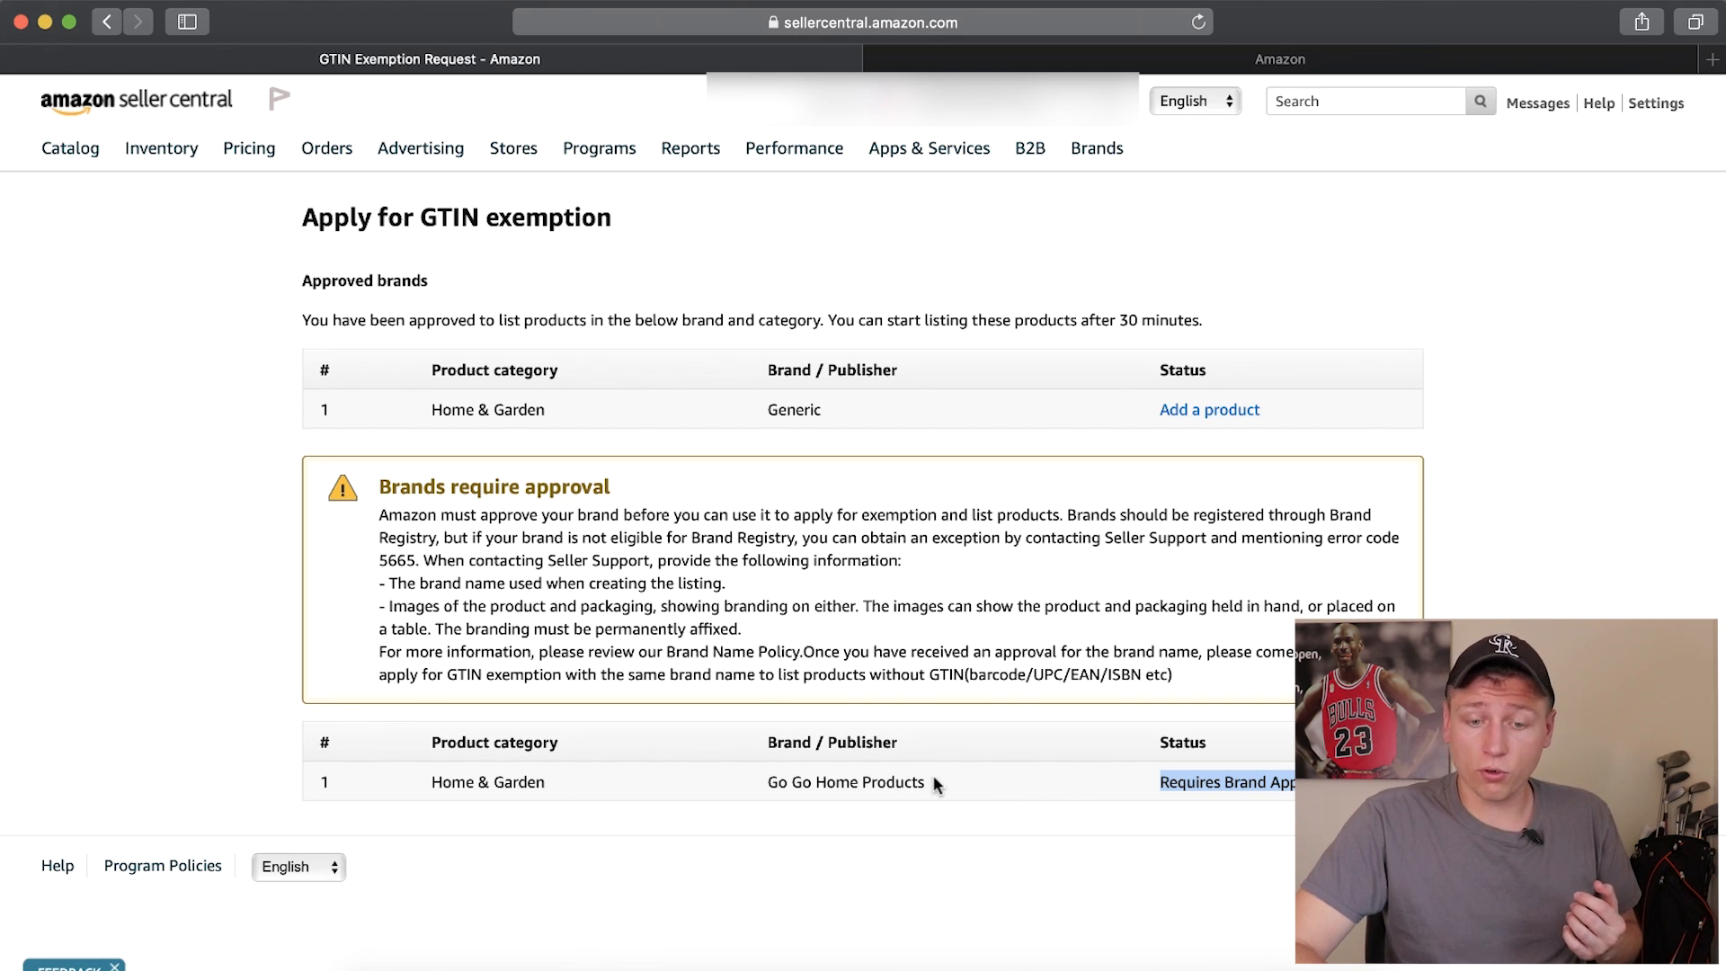
left_click_drag(766, 781, 923, 782)
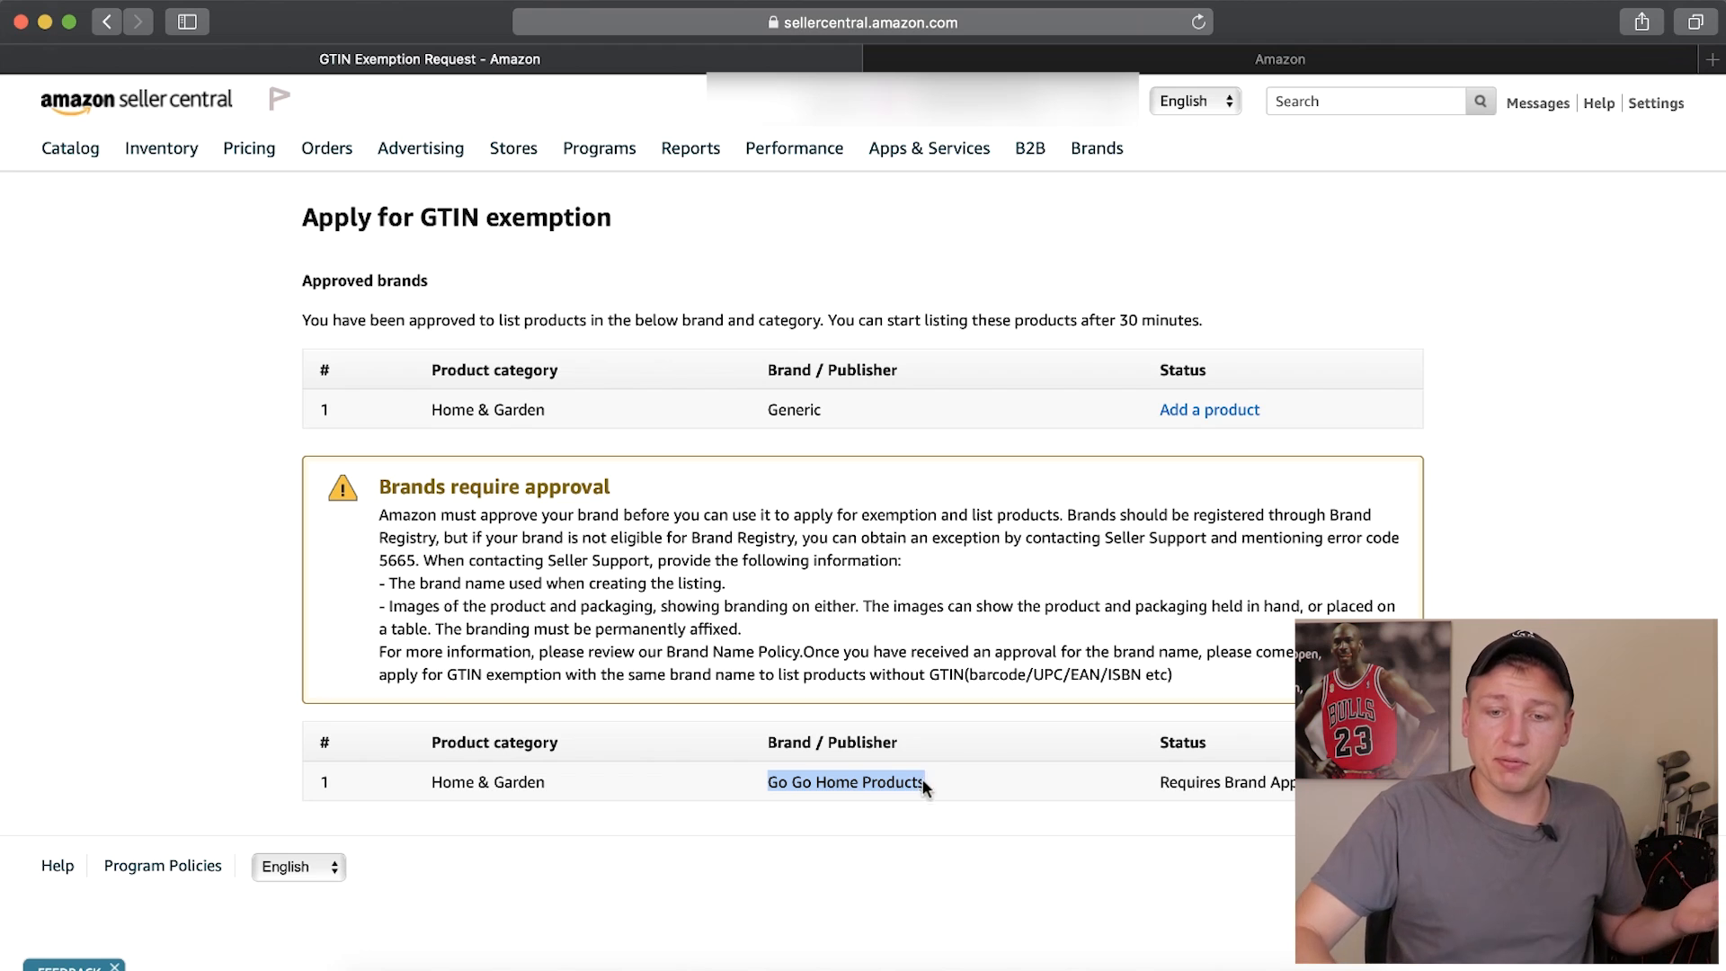
left_click_drag(1325, 538, 1373, 541)
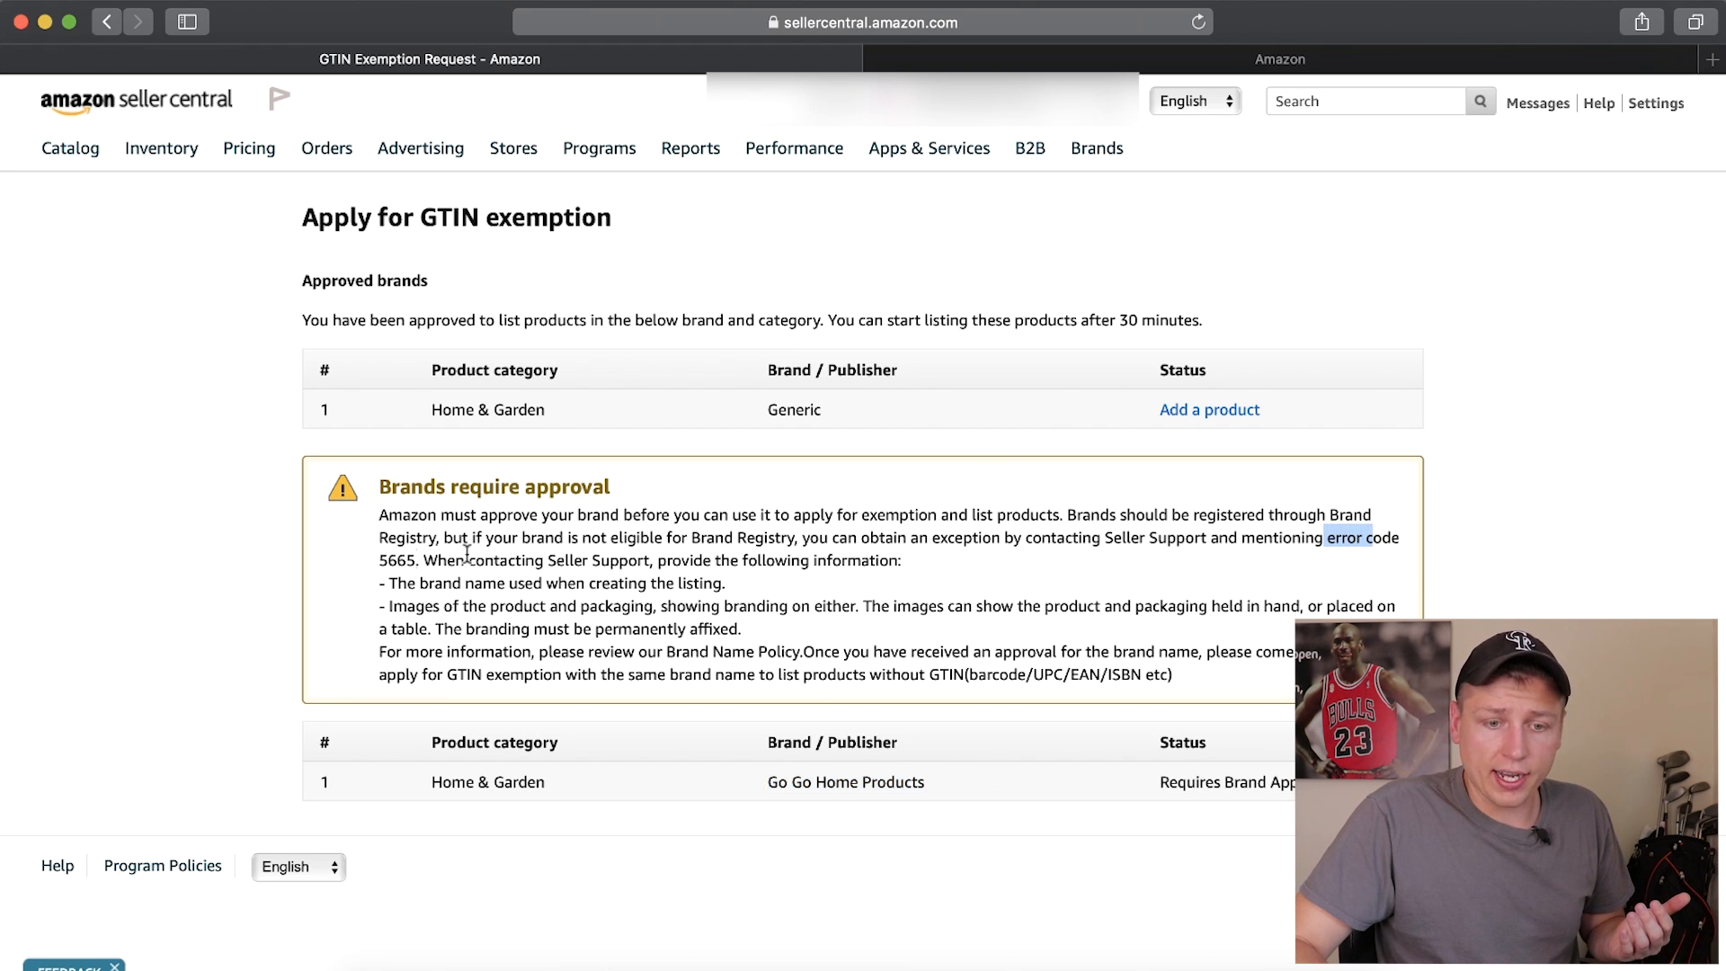
left_click_drag(548, 560, 634, 557)
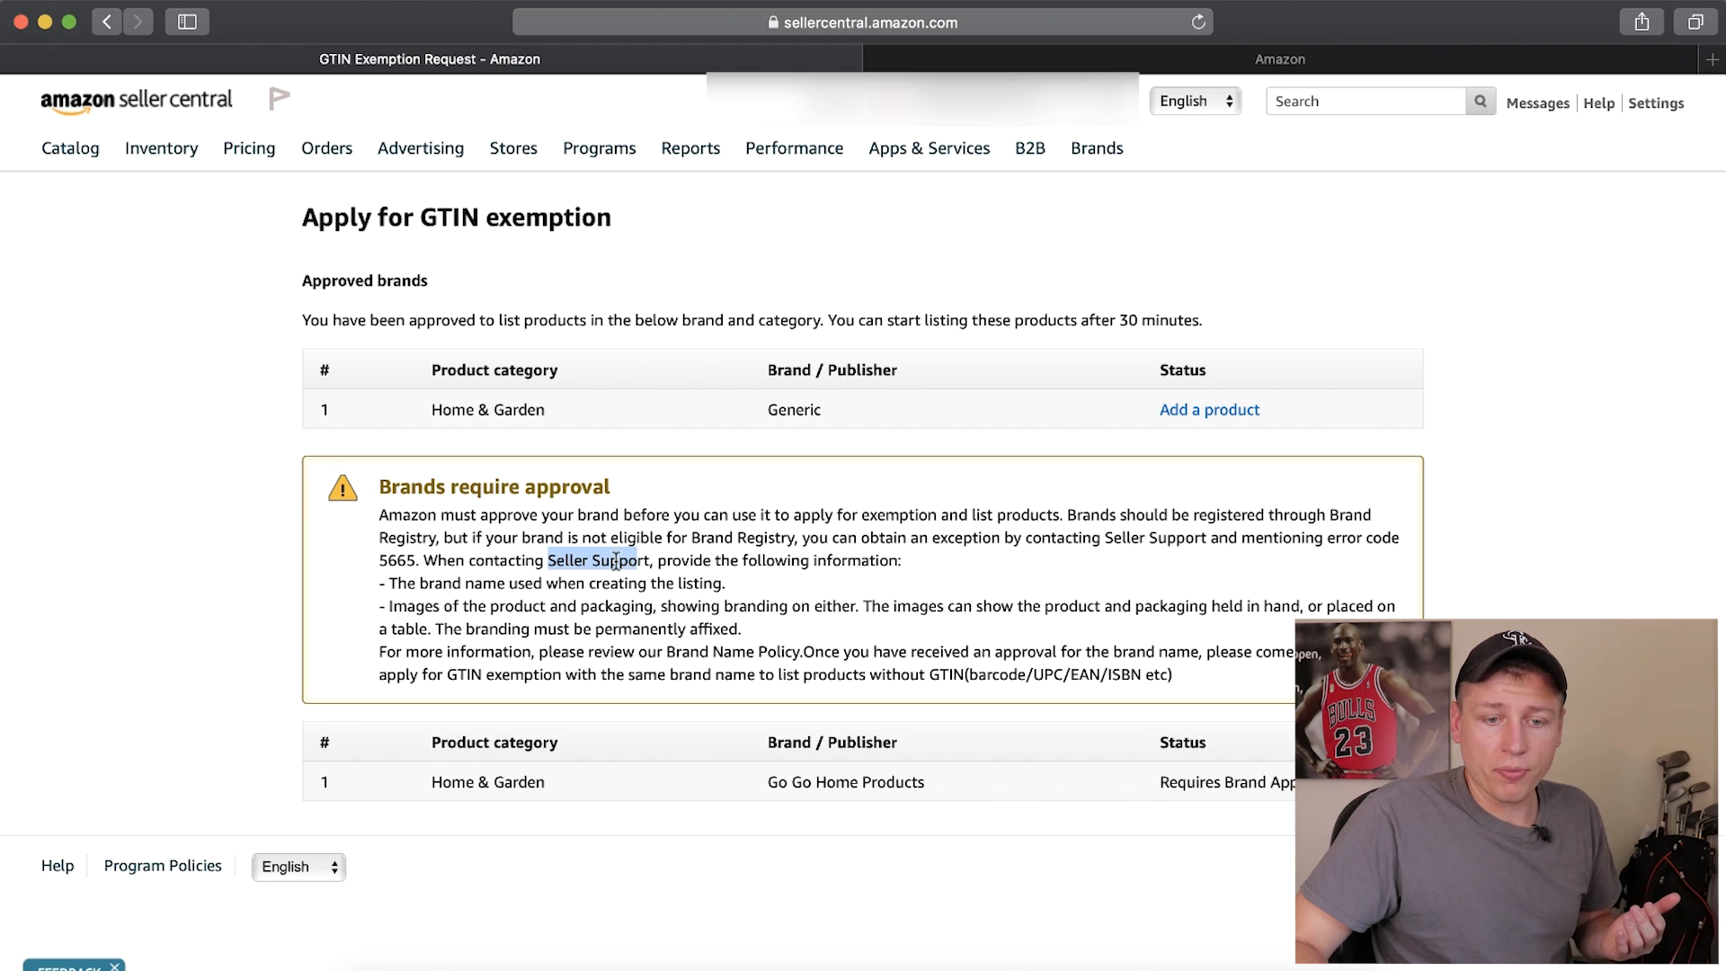
left_click_drag(389, 583, 649, 586)
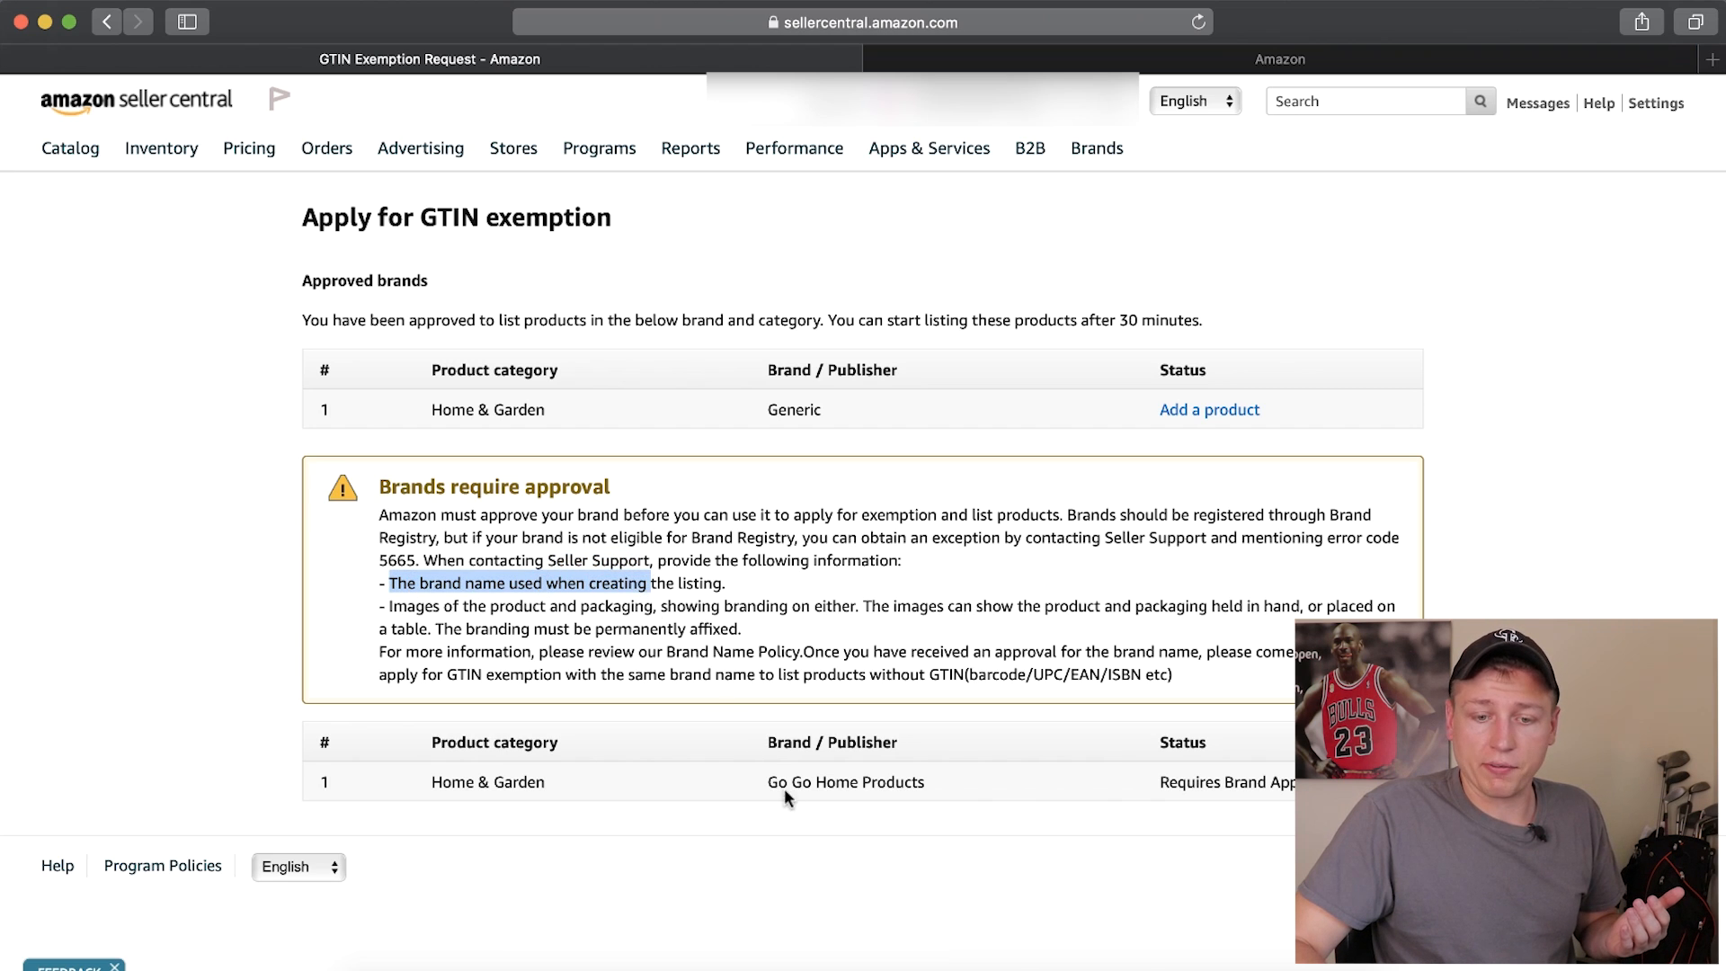
left_click_drag(383, 607, 809, 608)
left_click_drag(594, 632, 738, 625)
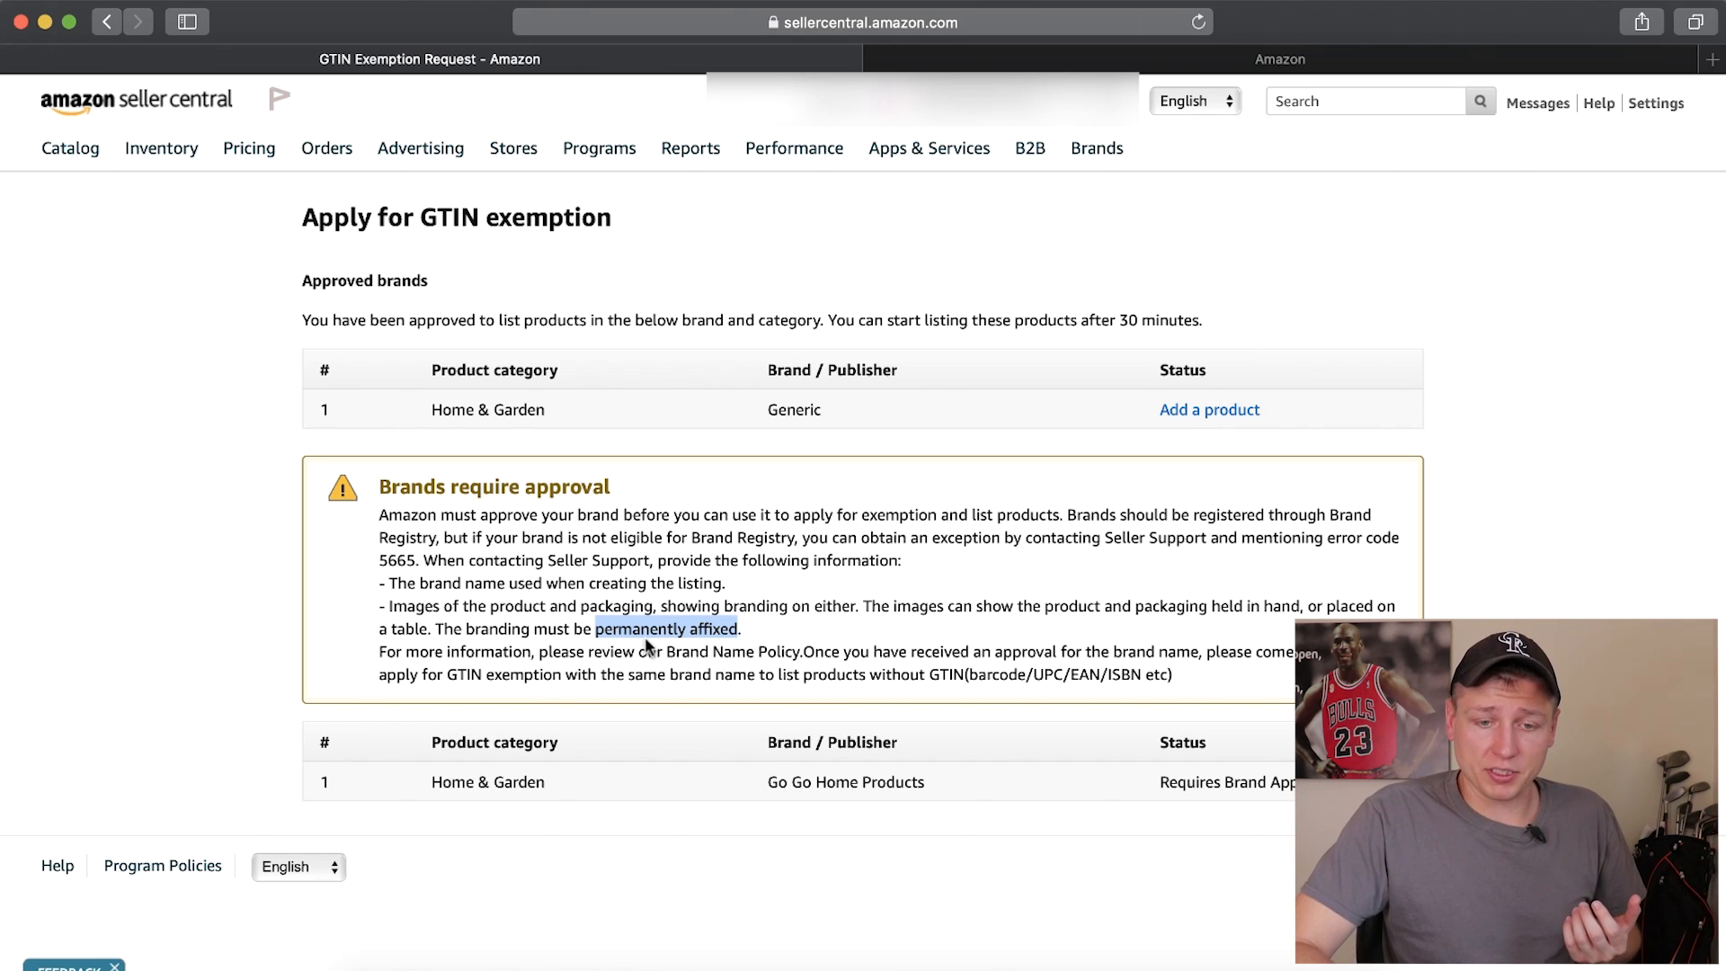
left_click_drag(765, 784, 926, 780)
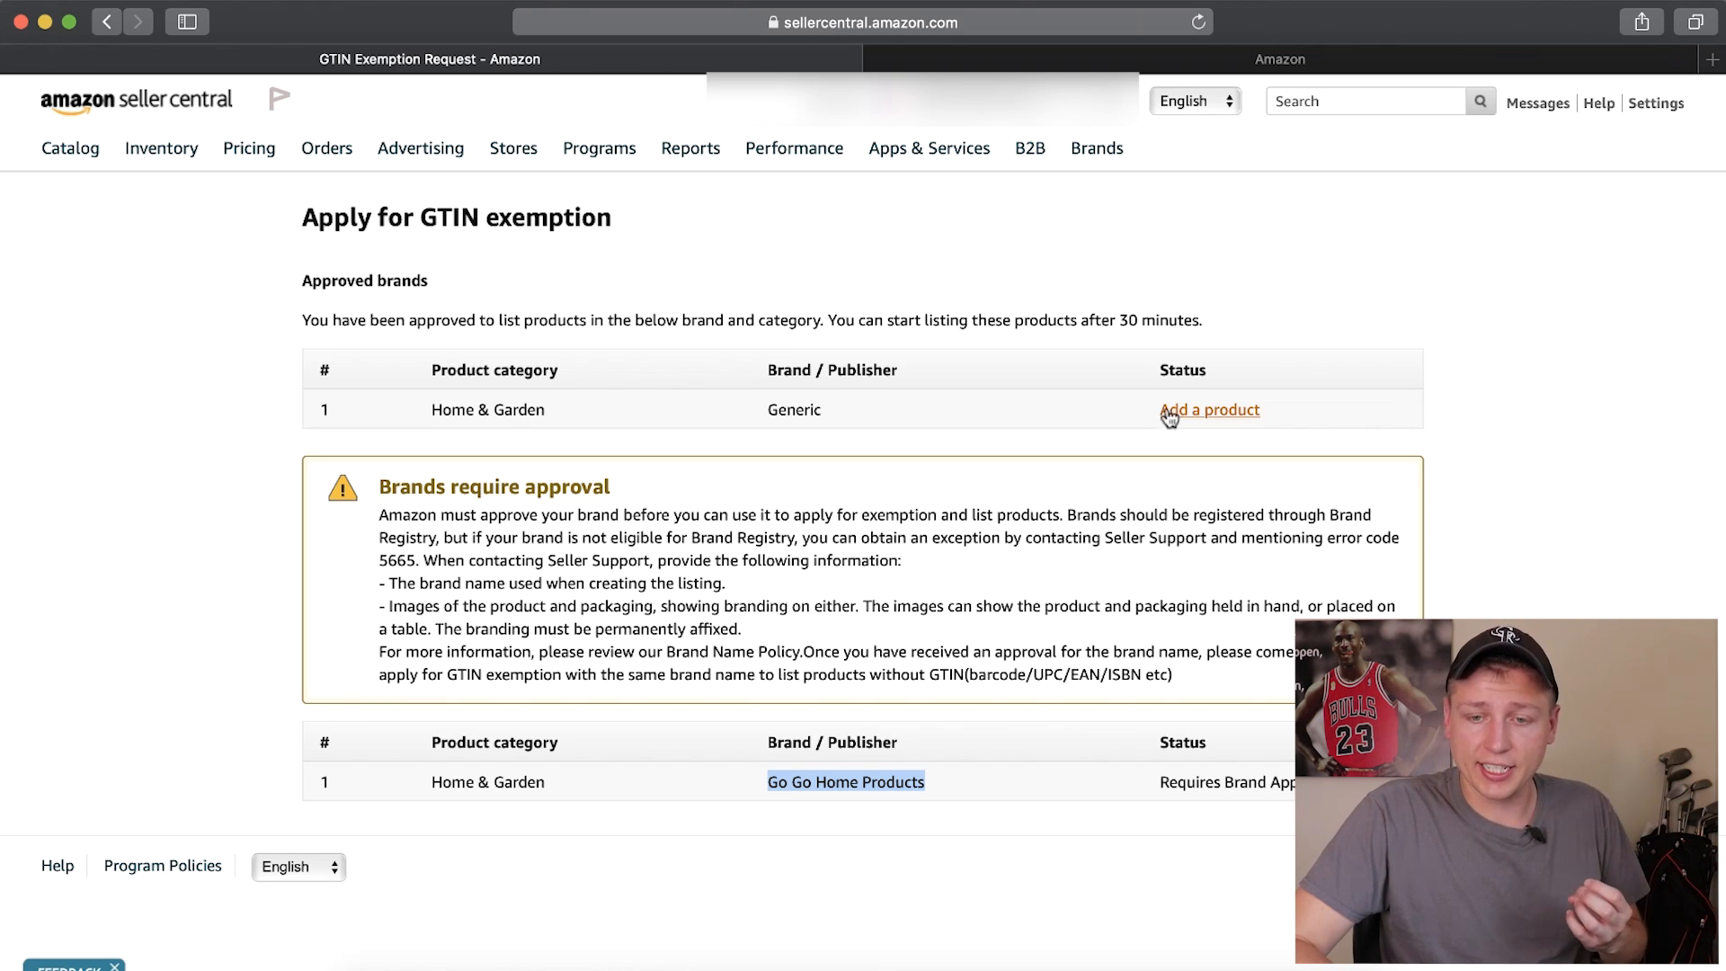
Start adding a product under the approved Generic brand as a product not sold on Amazon
left_click_drag(821, 416, 776, 404)
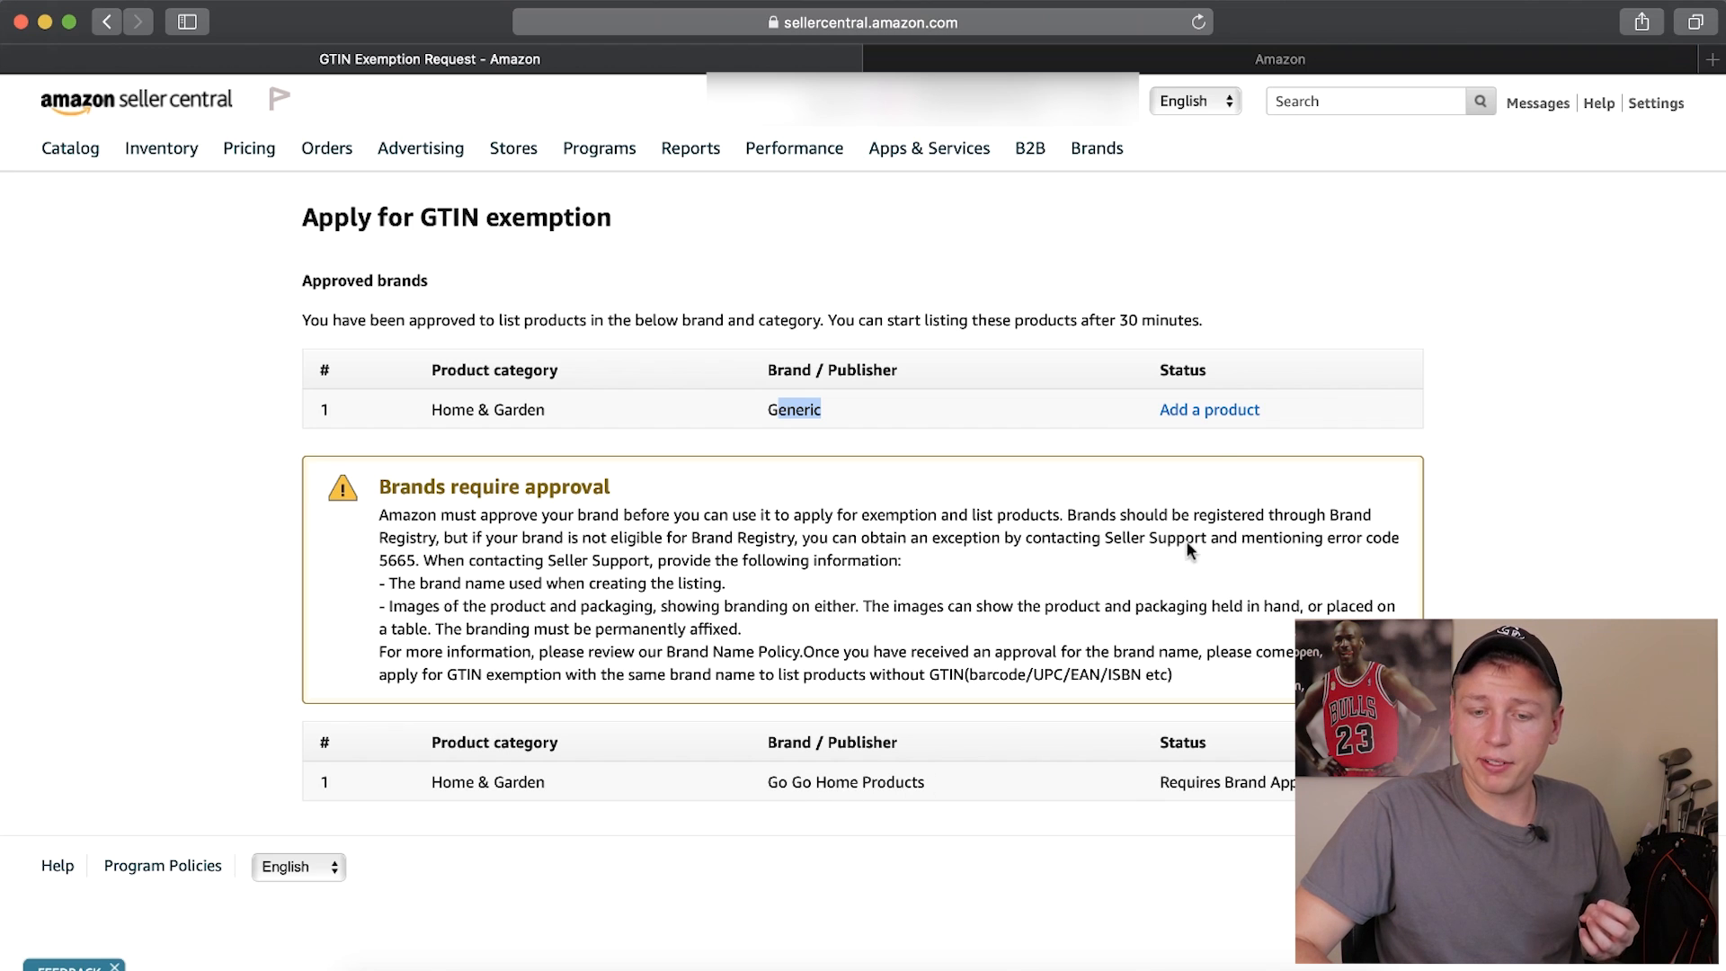
left_click(1210, 411)
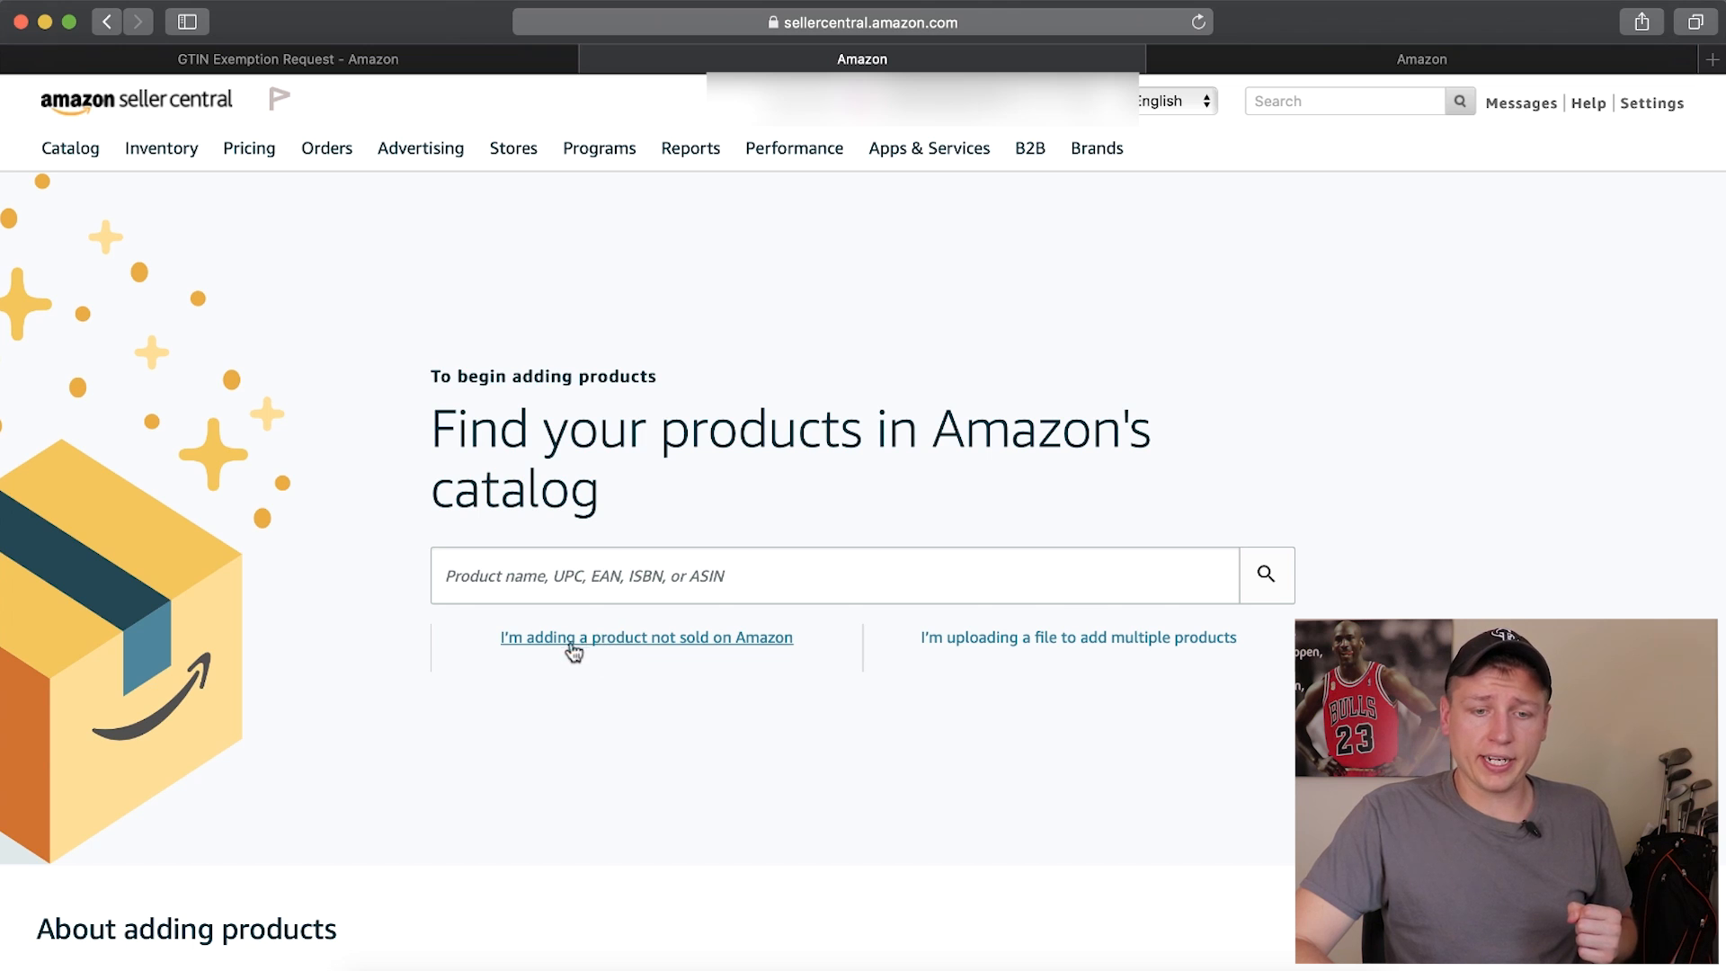
left_click(600, 644)
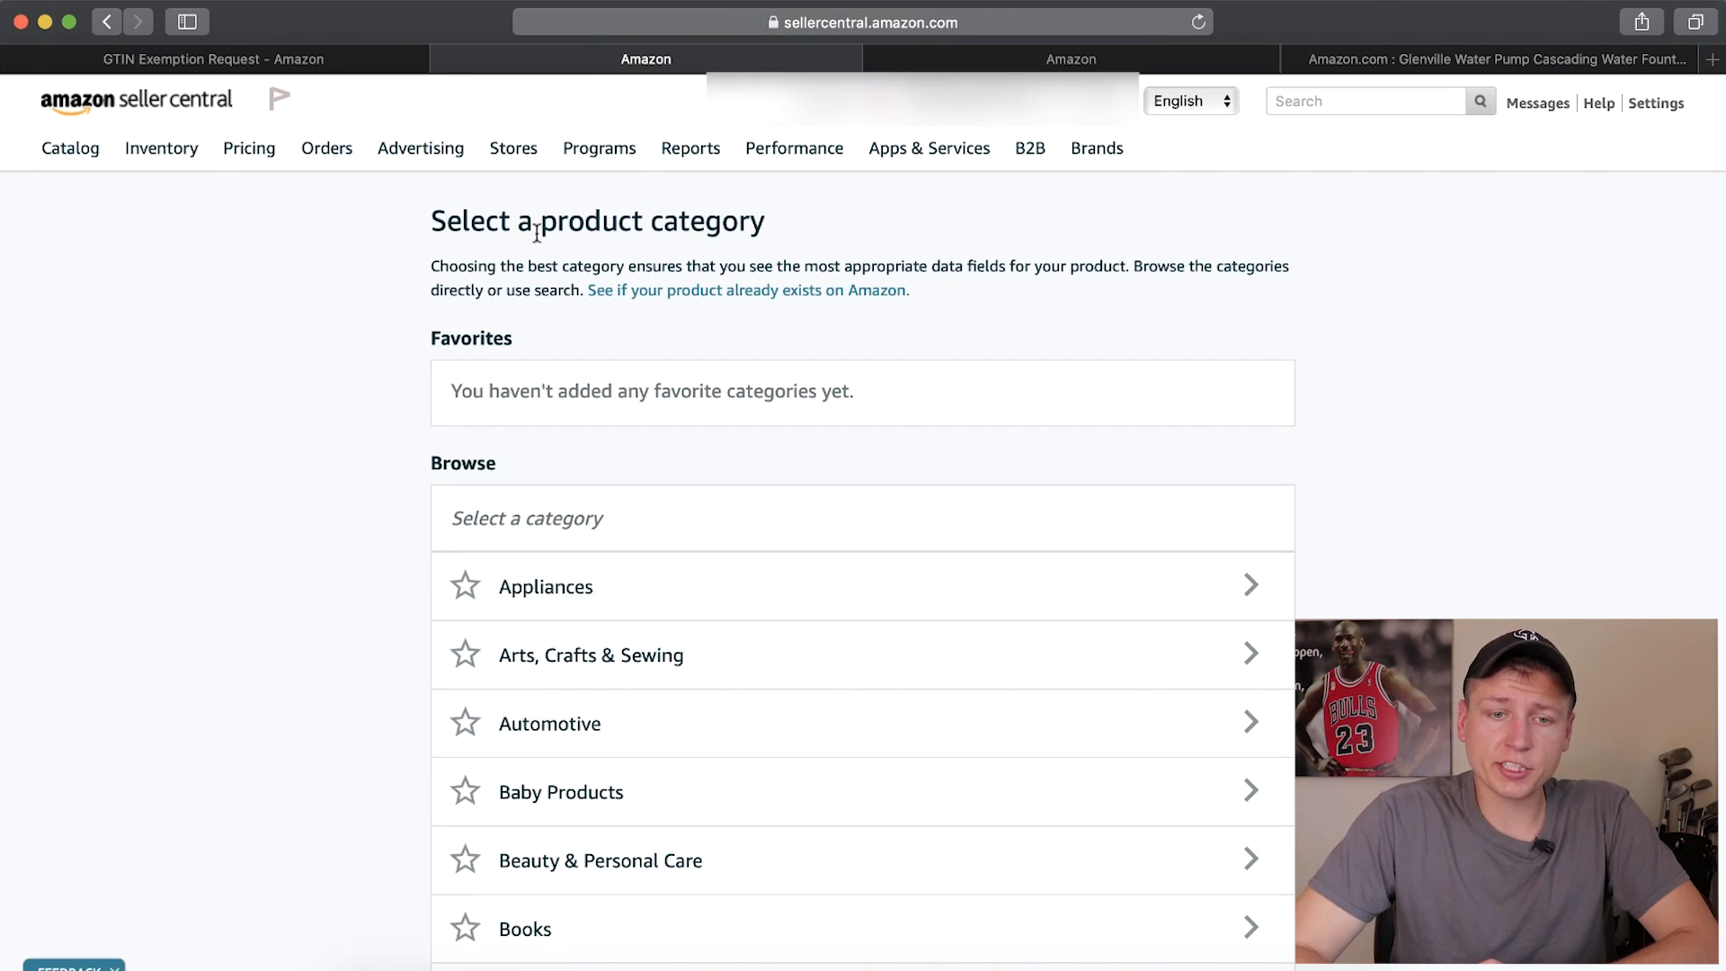
Browse the product categories to Patio, Lawn & Garden > Farm & Ranch and look through its subcategories
left_click_drag(550, 218, 739, 220)
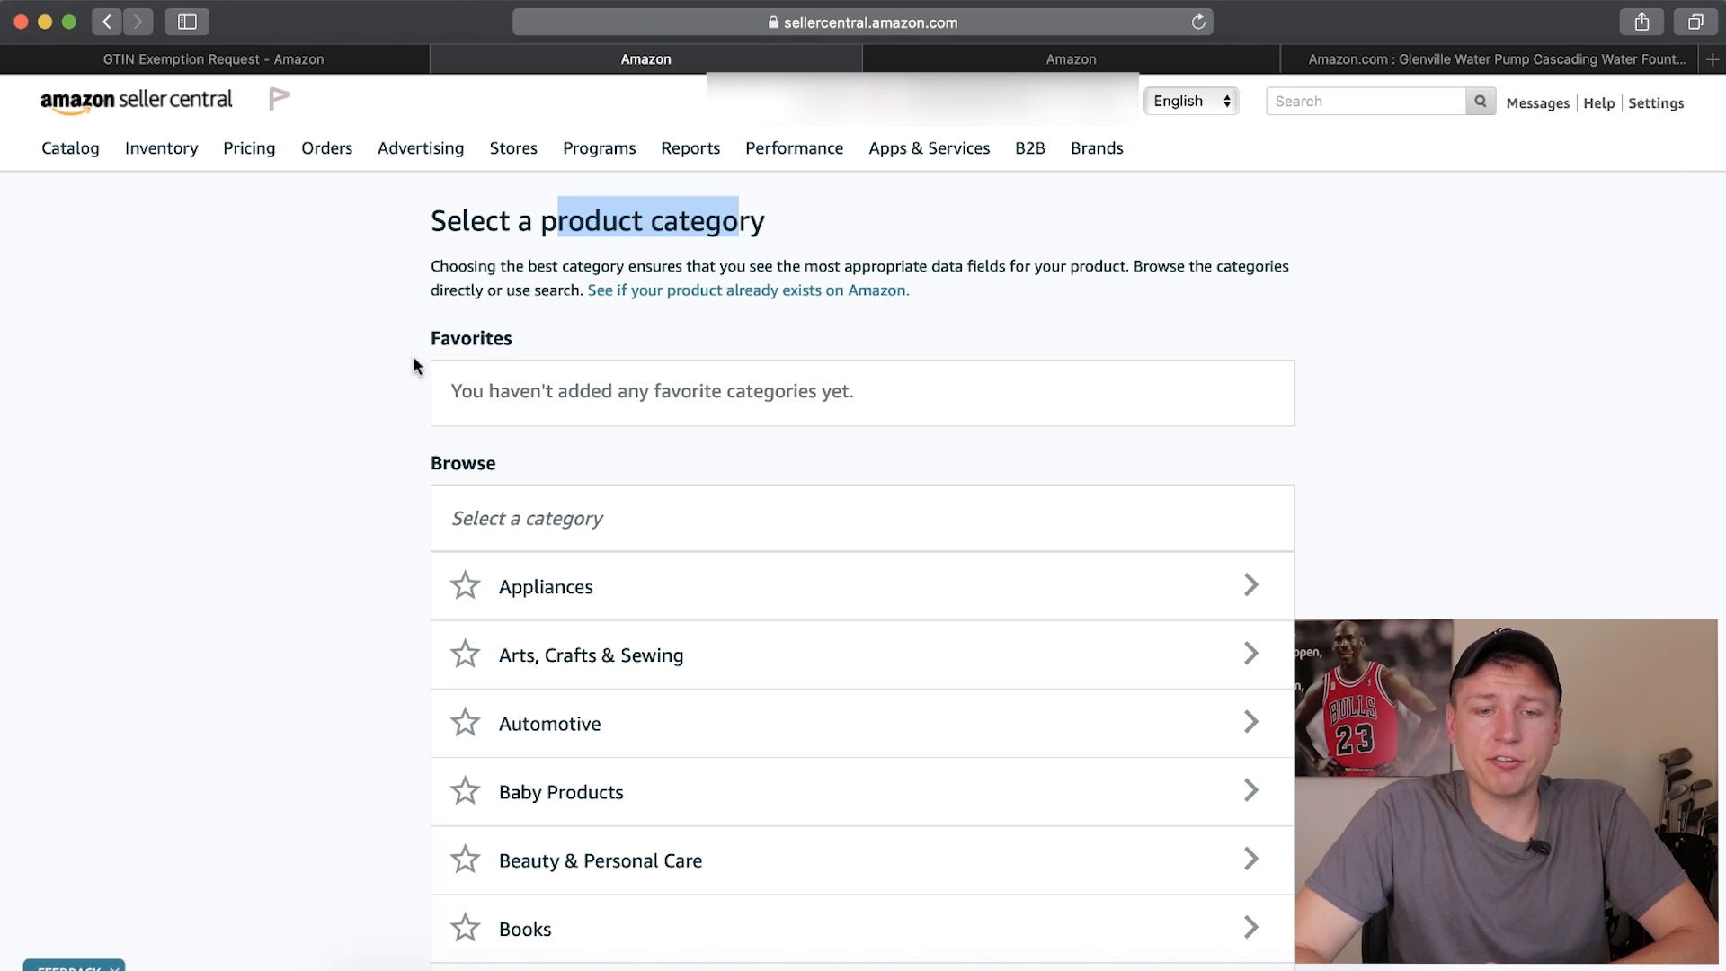
scroll(304, 415, "down", 1)
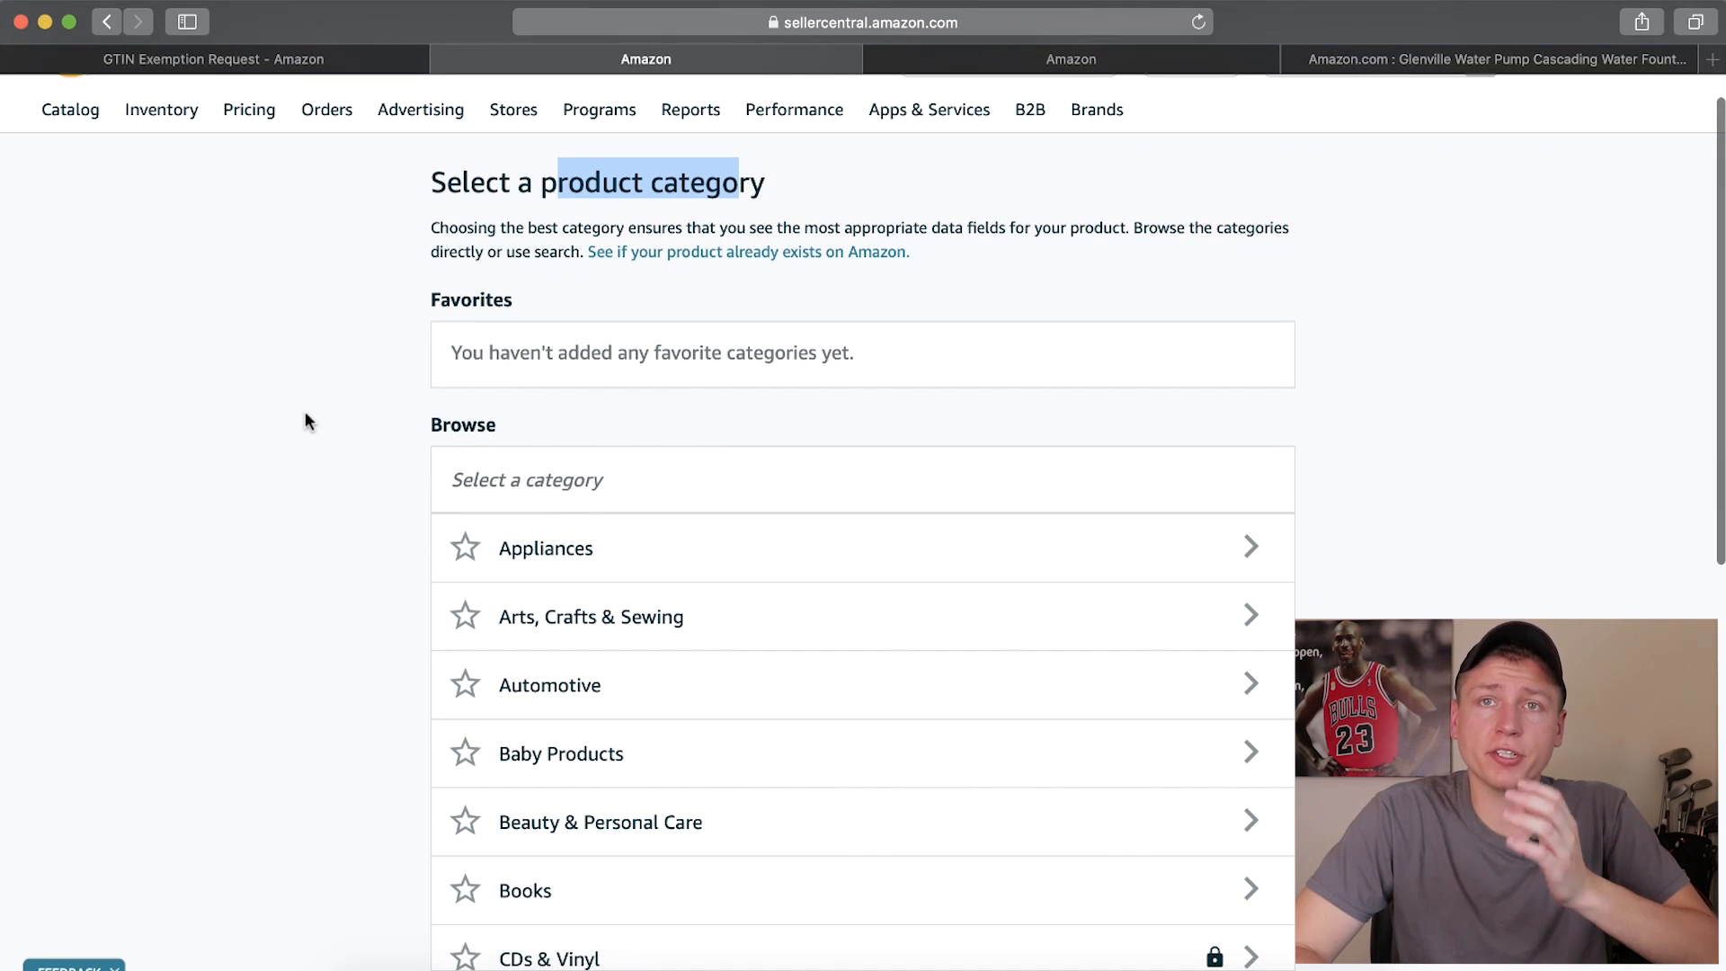
scroll(305, 412, "down", 5)
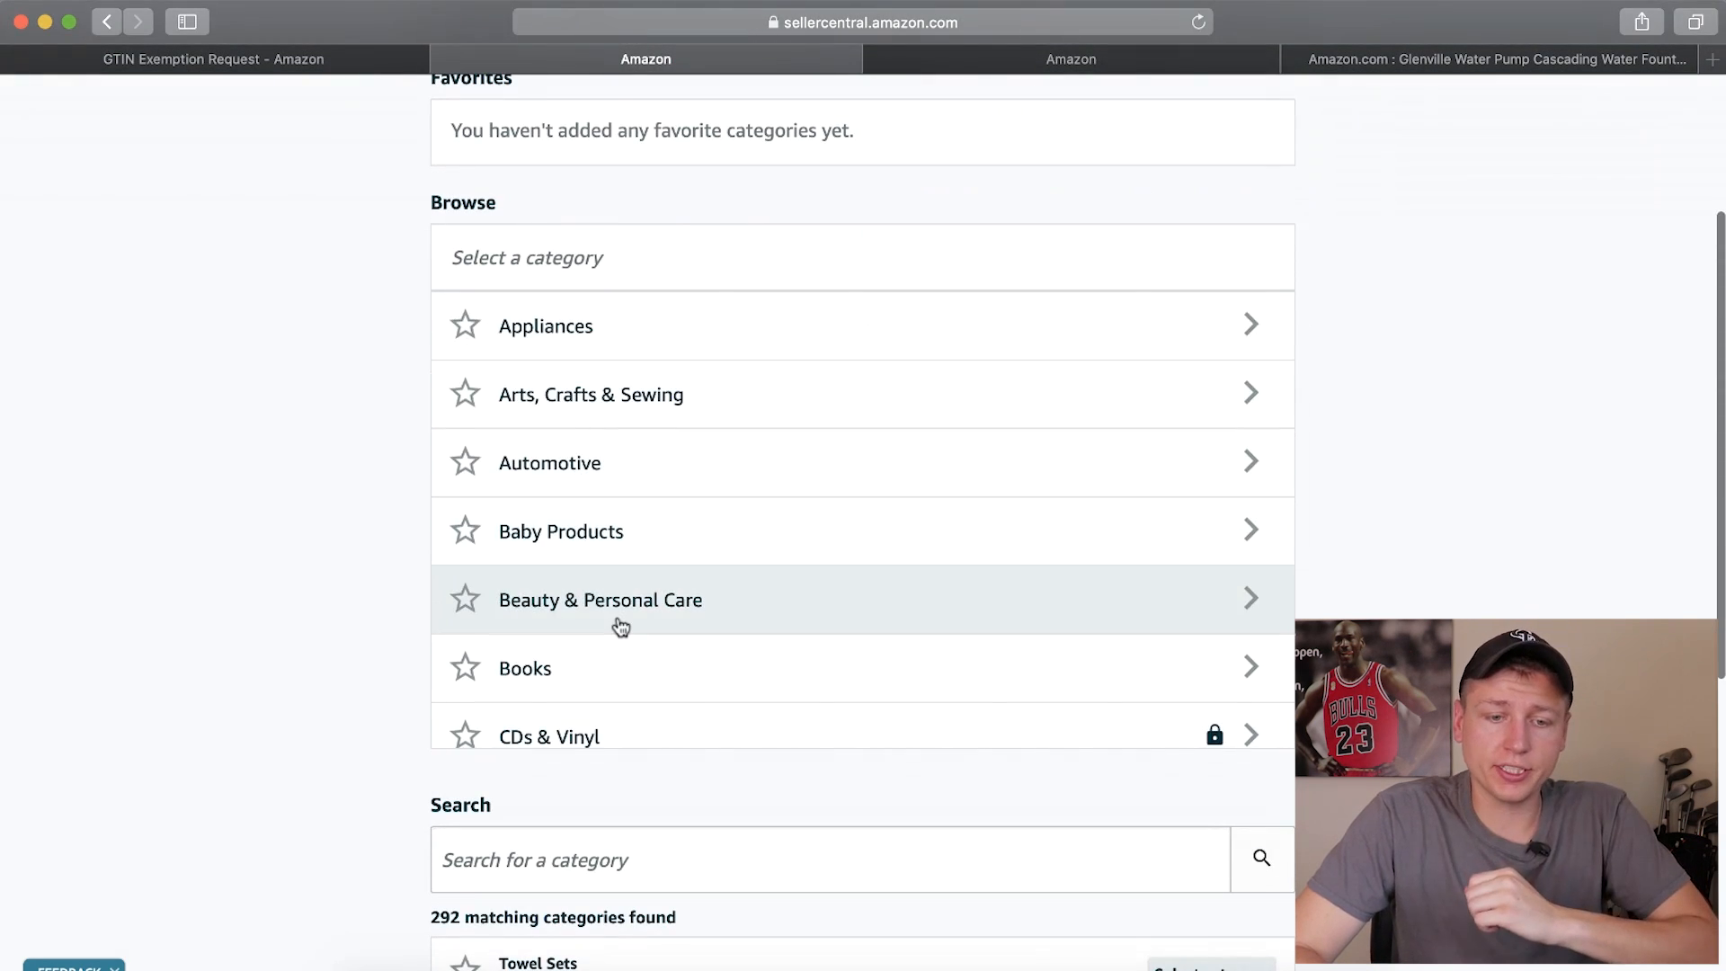
scroll(620, 626, "down", 5)
scroll(620, 627, "down", 5)
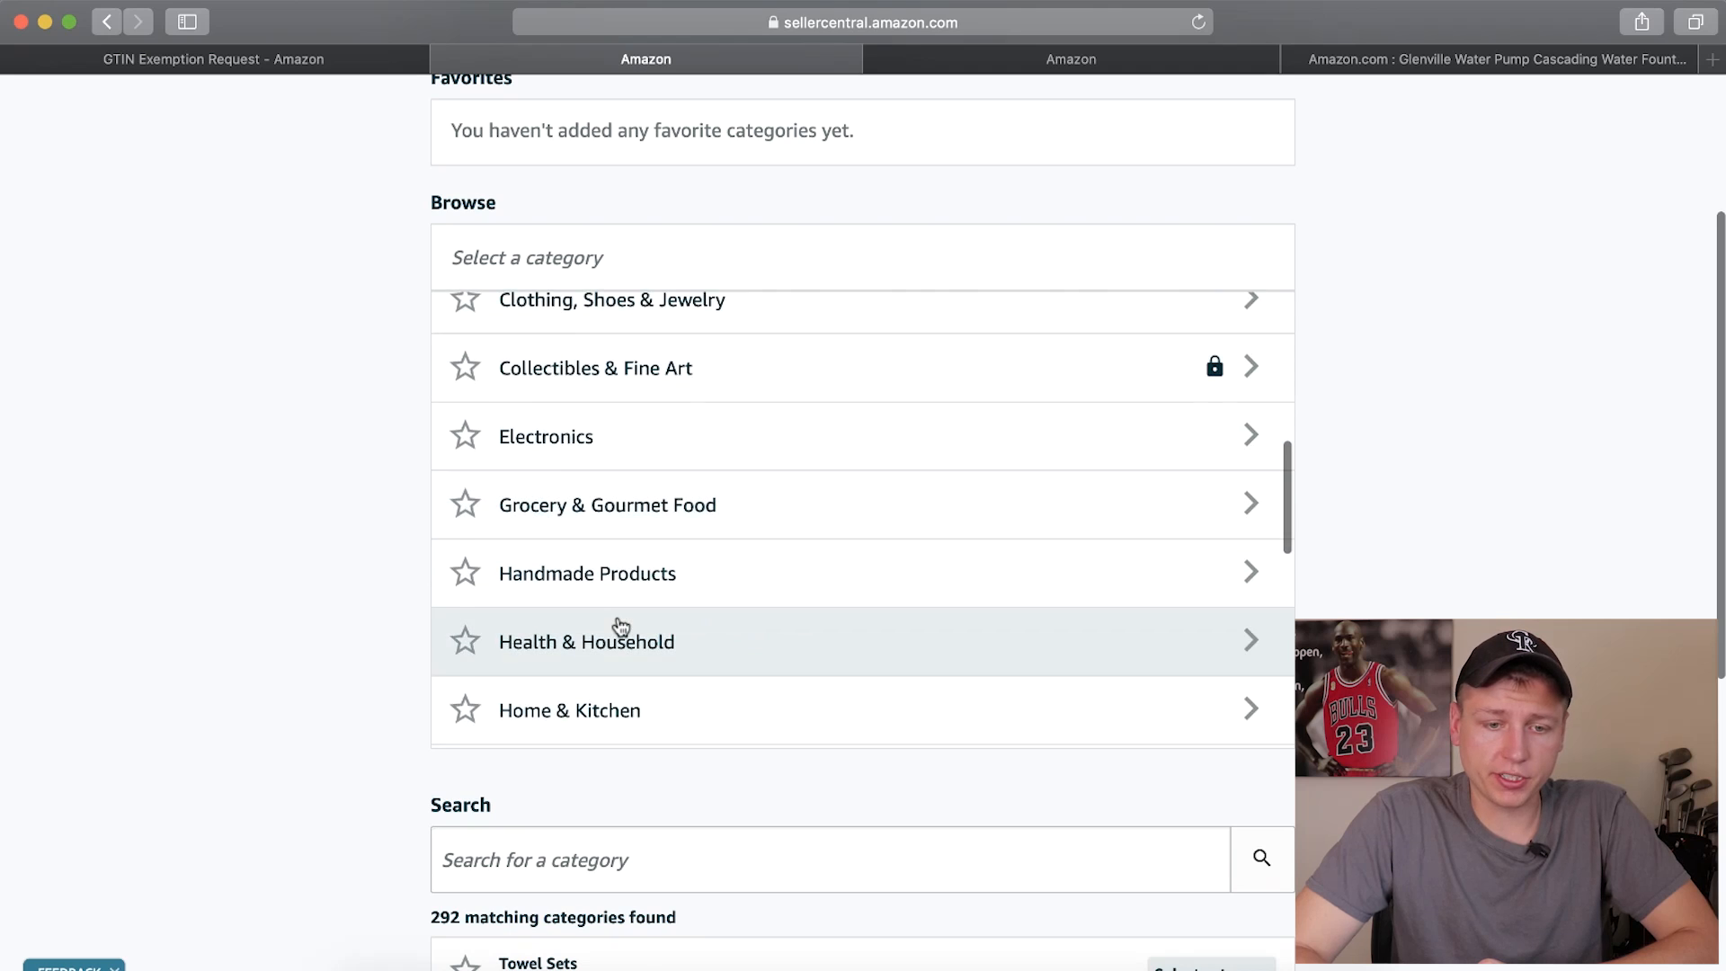
scroll(648, 593, "up", 2)
scroll(677, 563, "down", 5)
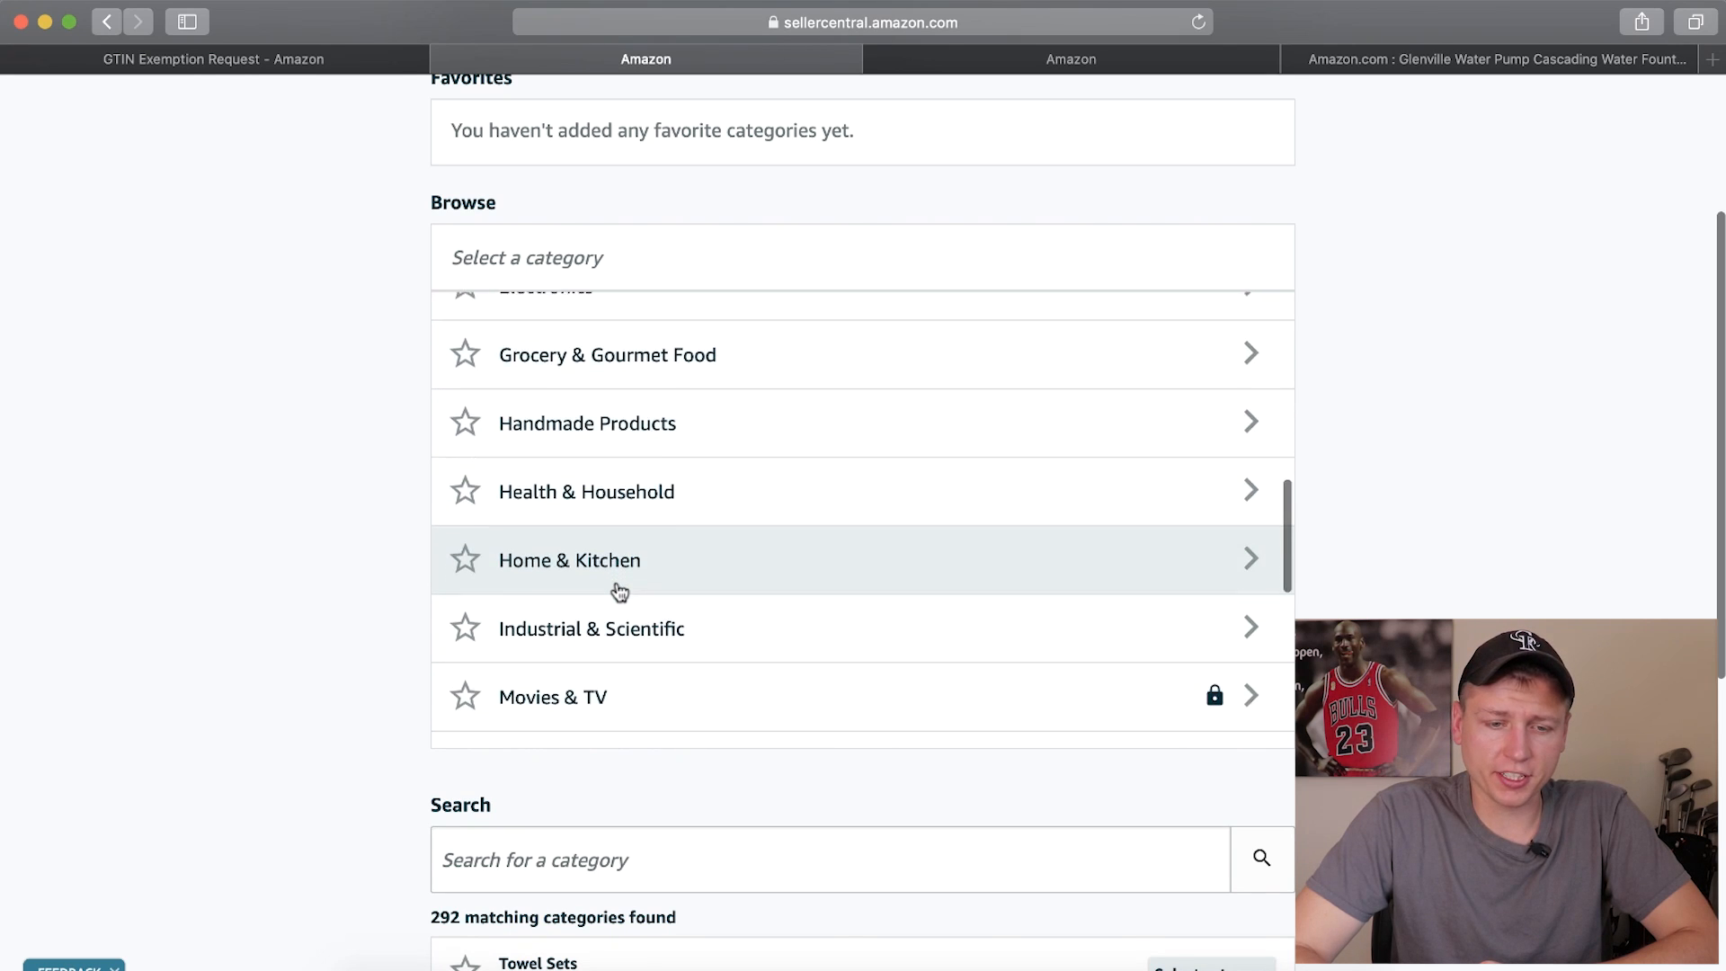
scroll(533, 526, "down", 5)
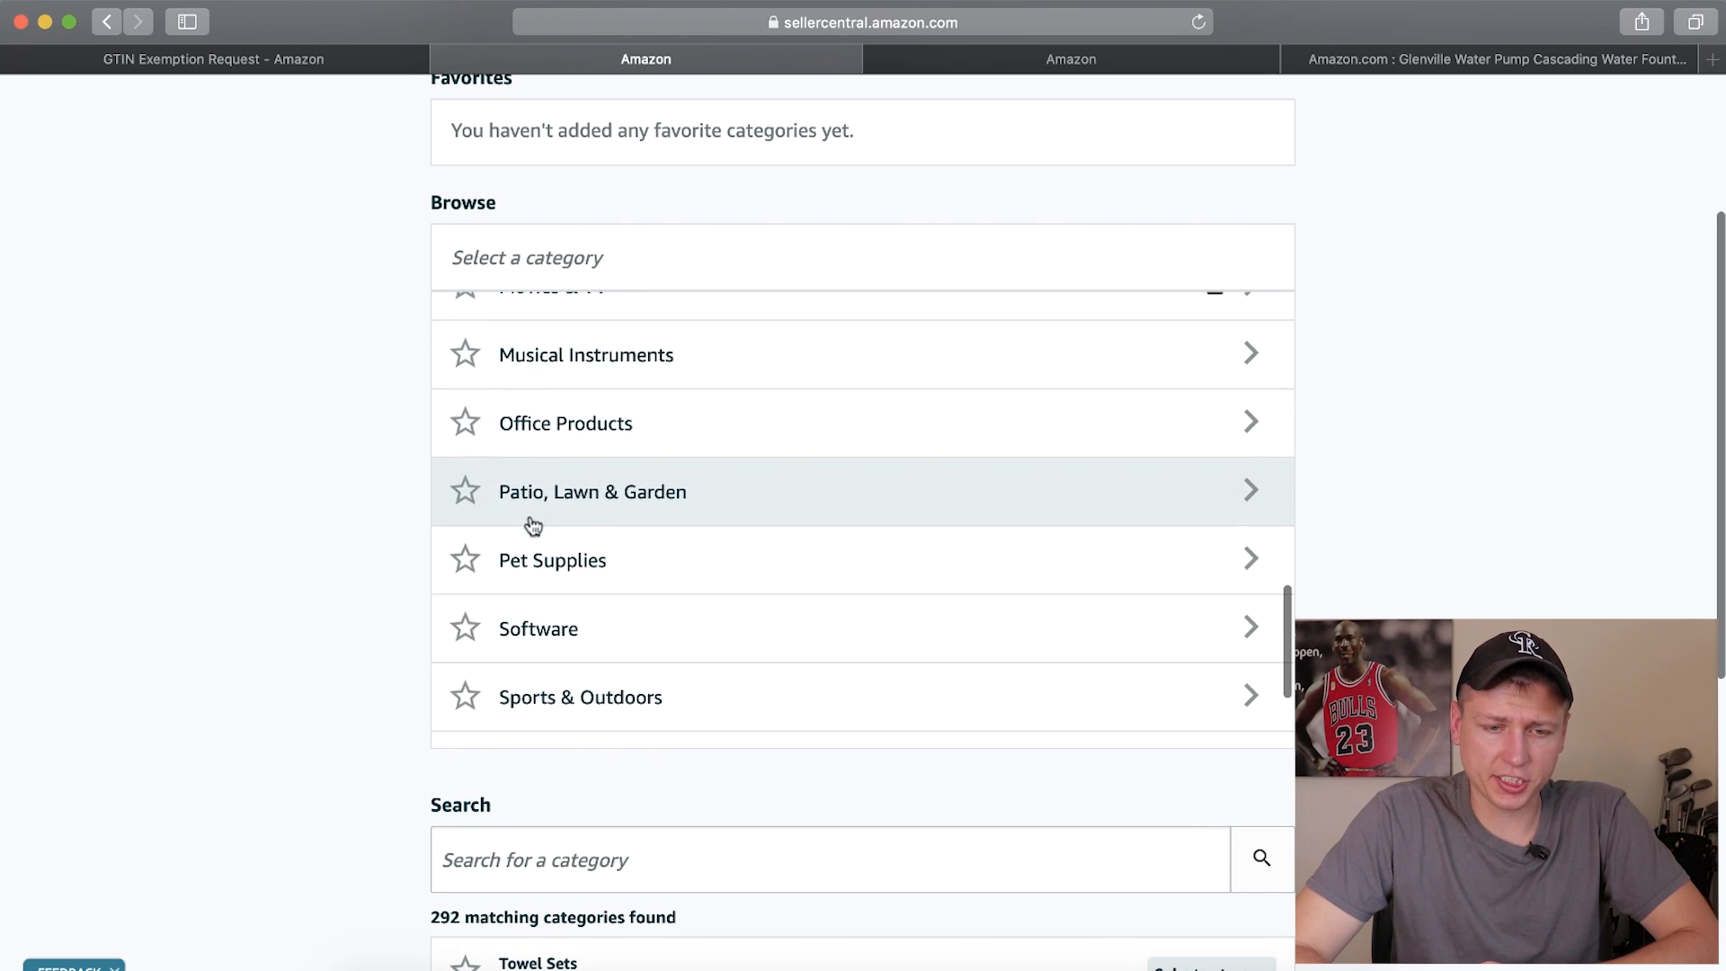
left_click(607, 501)
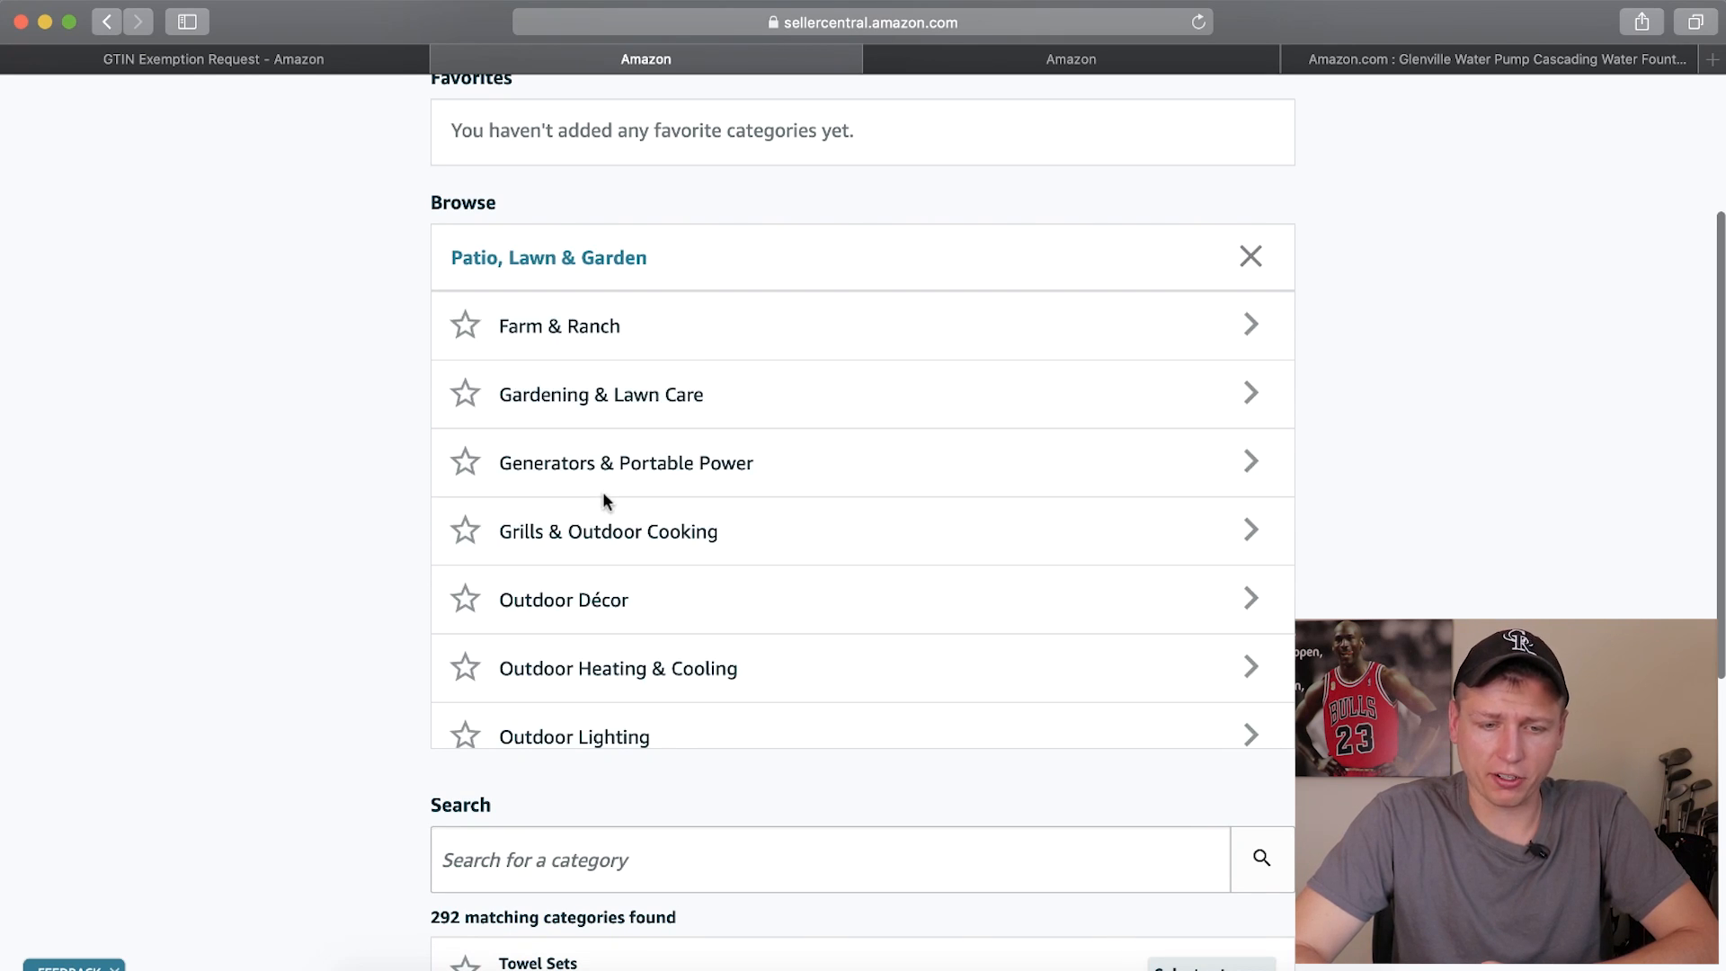
left_click(629, 340)
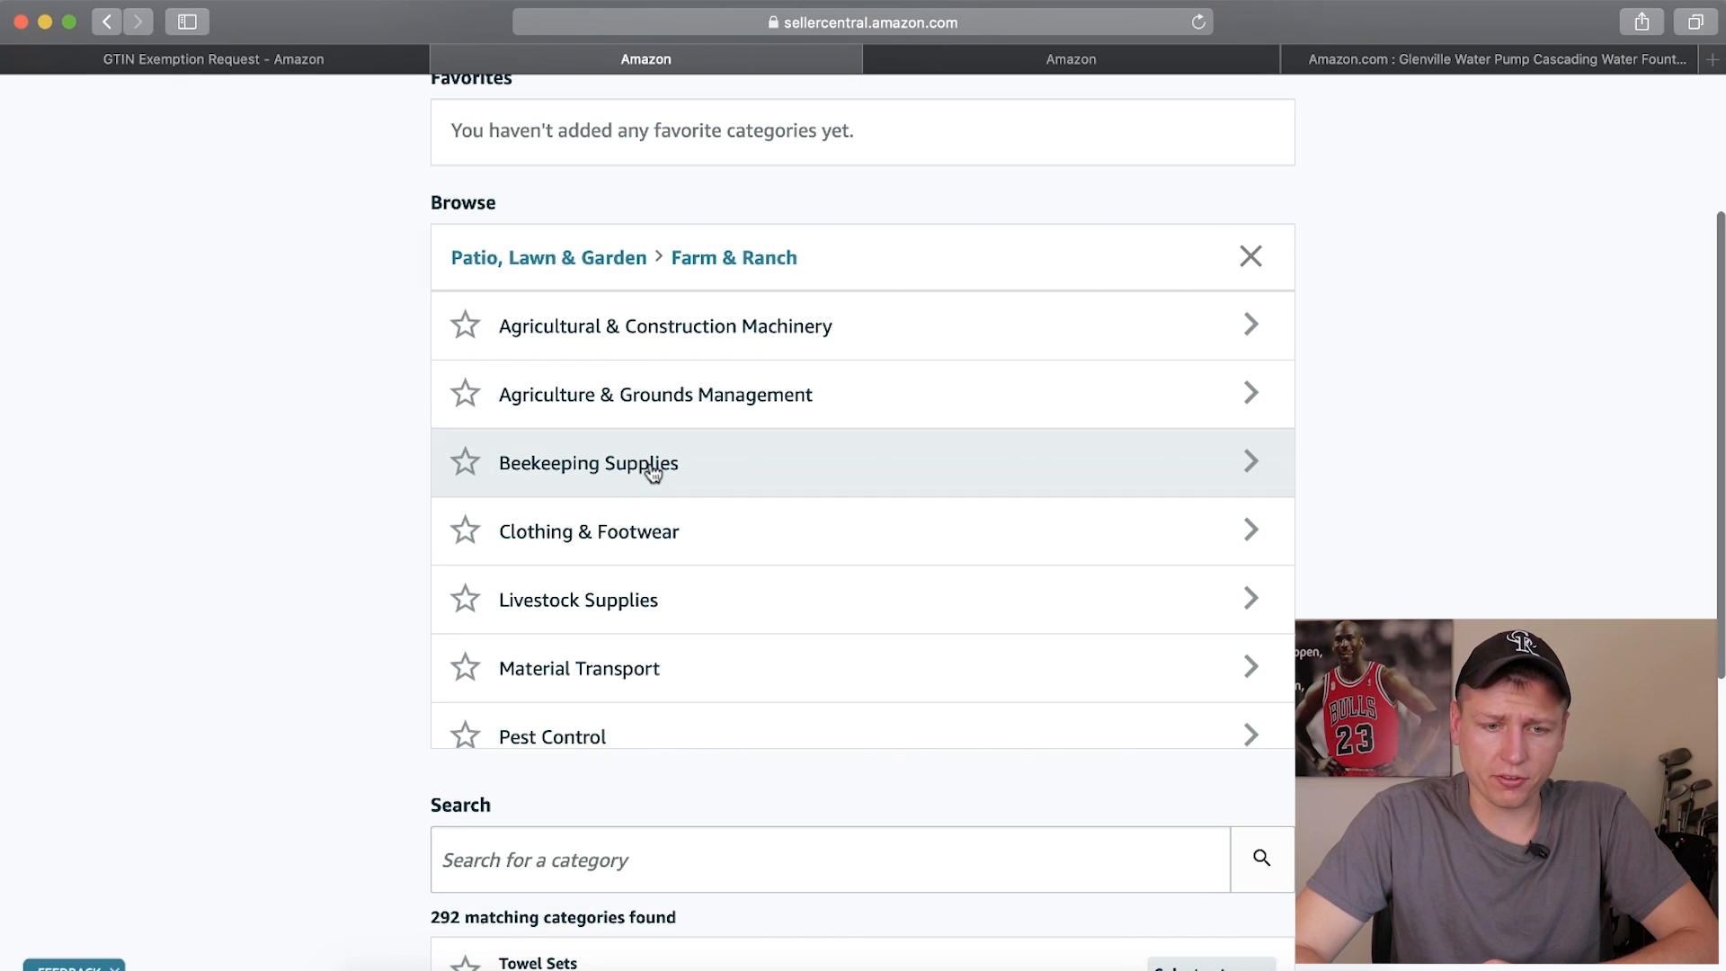
scroll(566, 677, "down", 5)
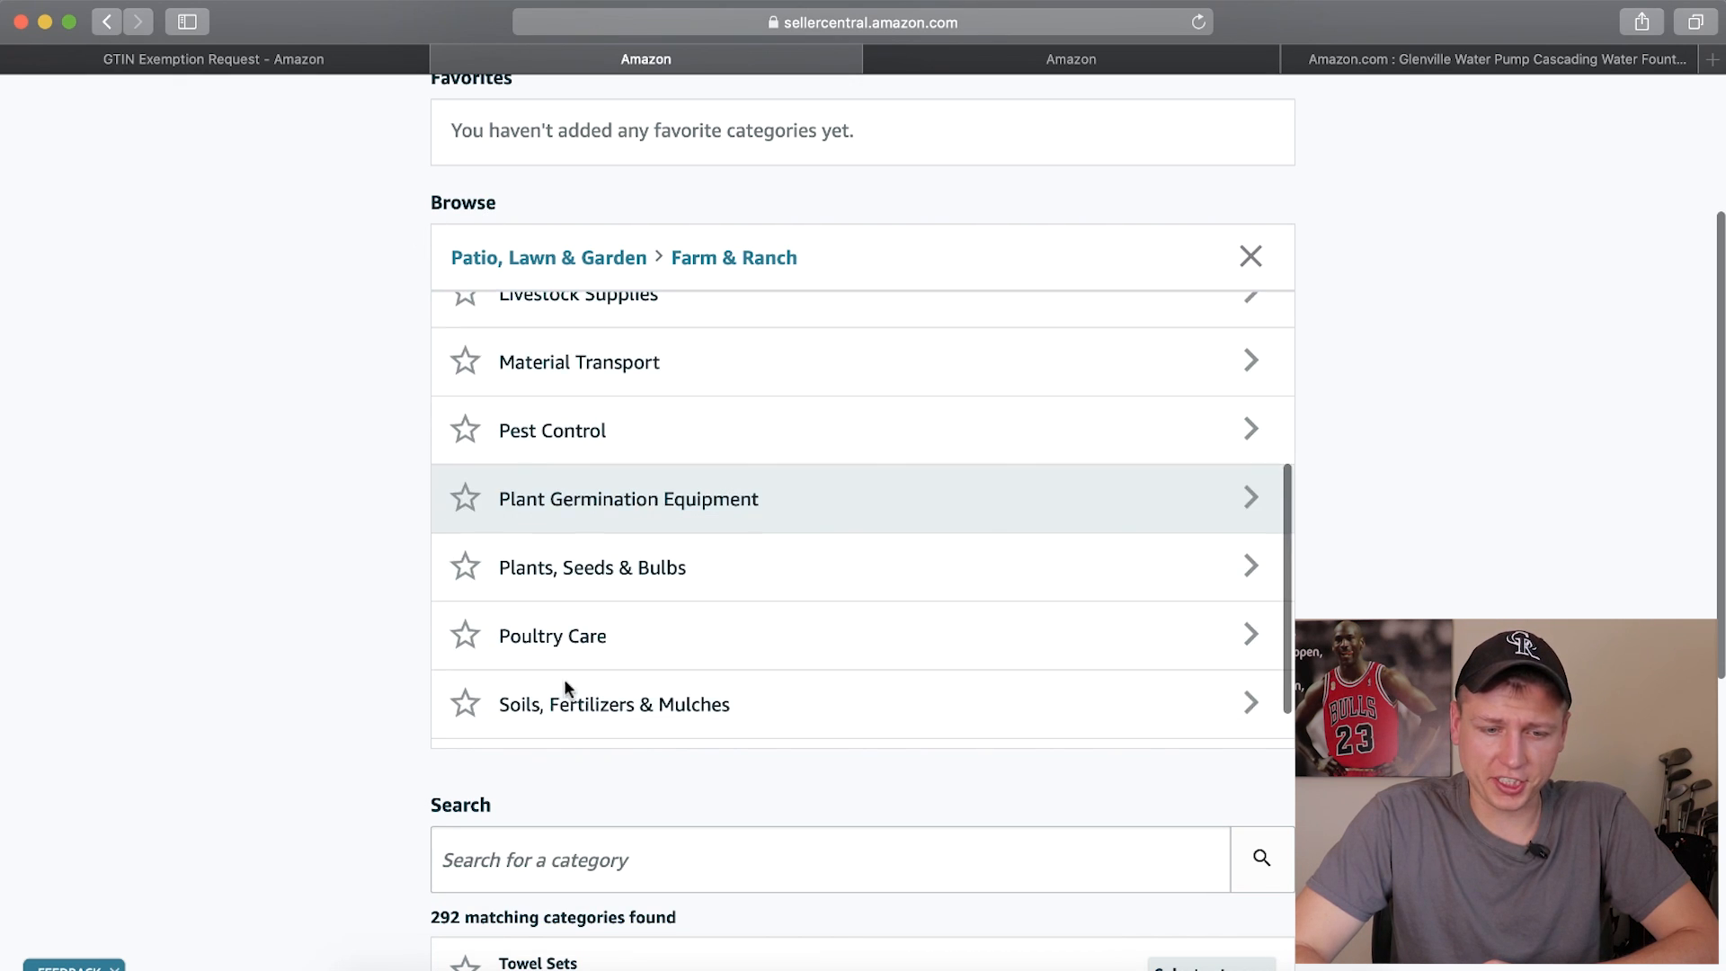
scroll(585, 647, "up", 5)
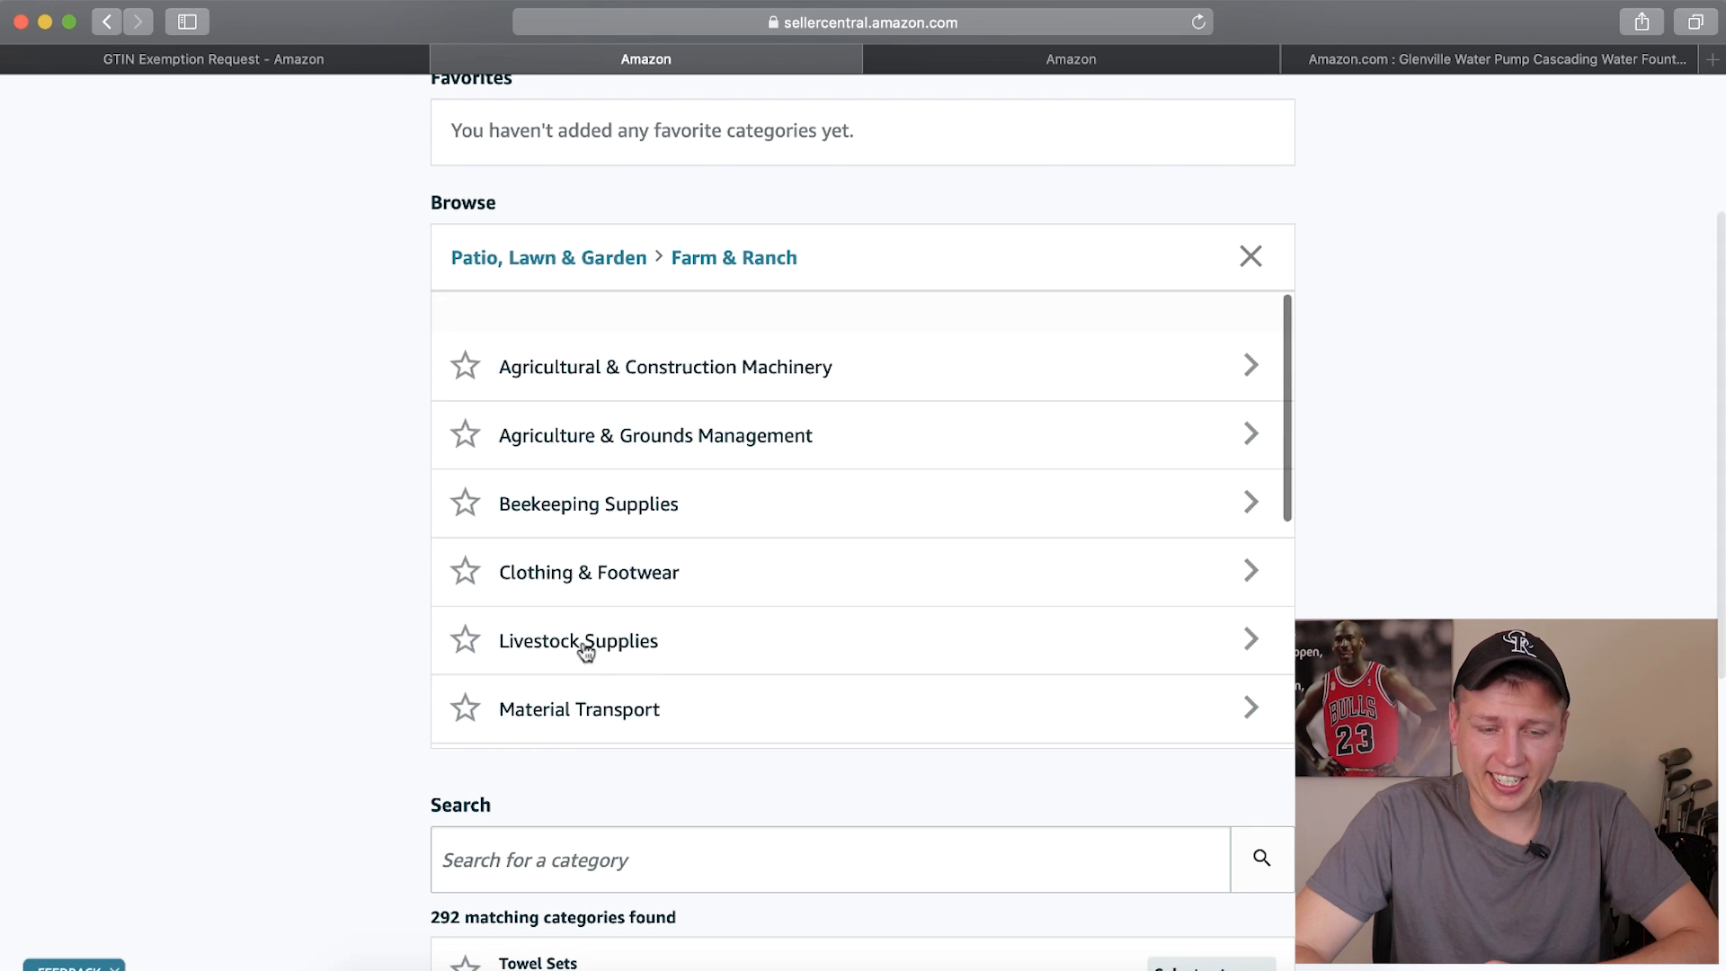
Search the categories for "garden knome" and select Decorative Garden Stakes under Patio, Lawn & Garden > Outdoor Décor
left_click(520, 879)
type("gard")
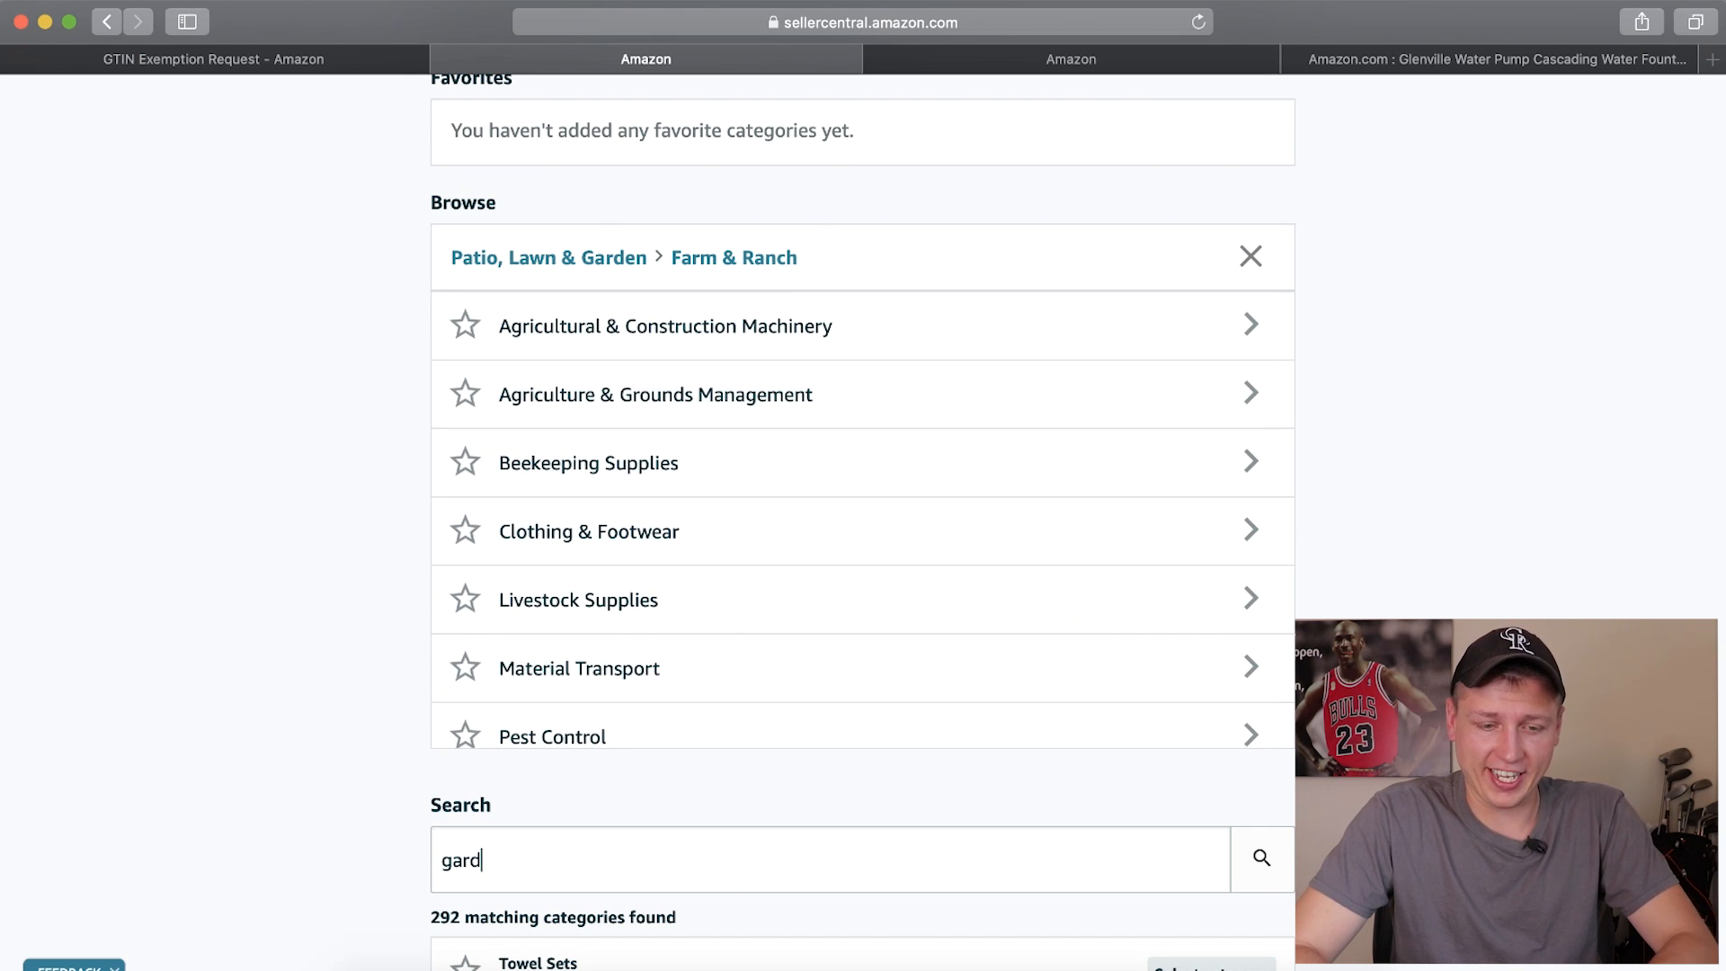
type("en knome")
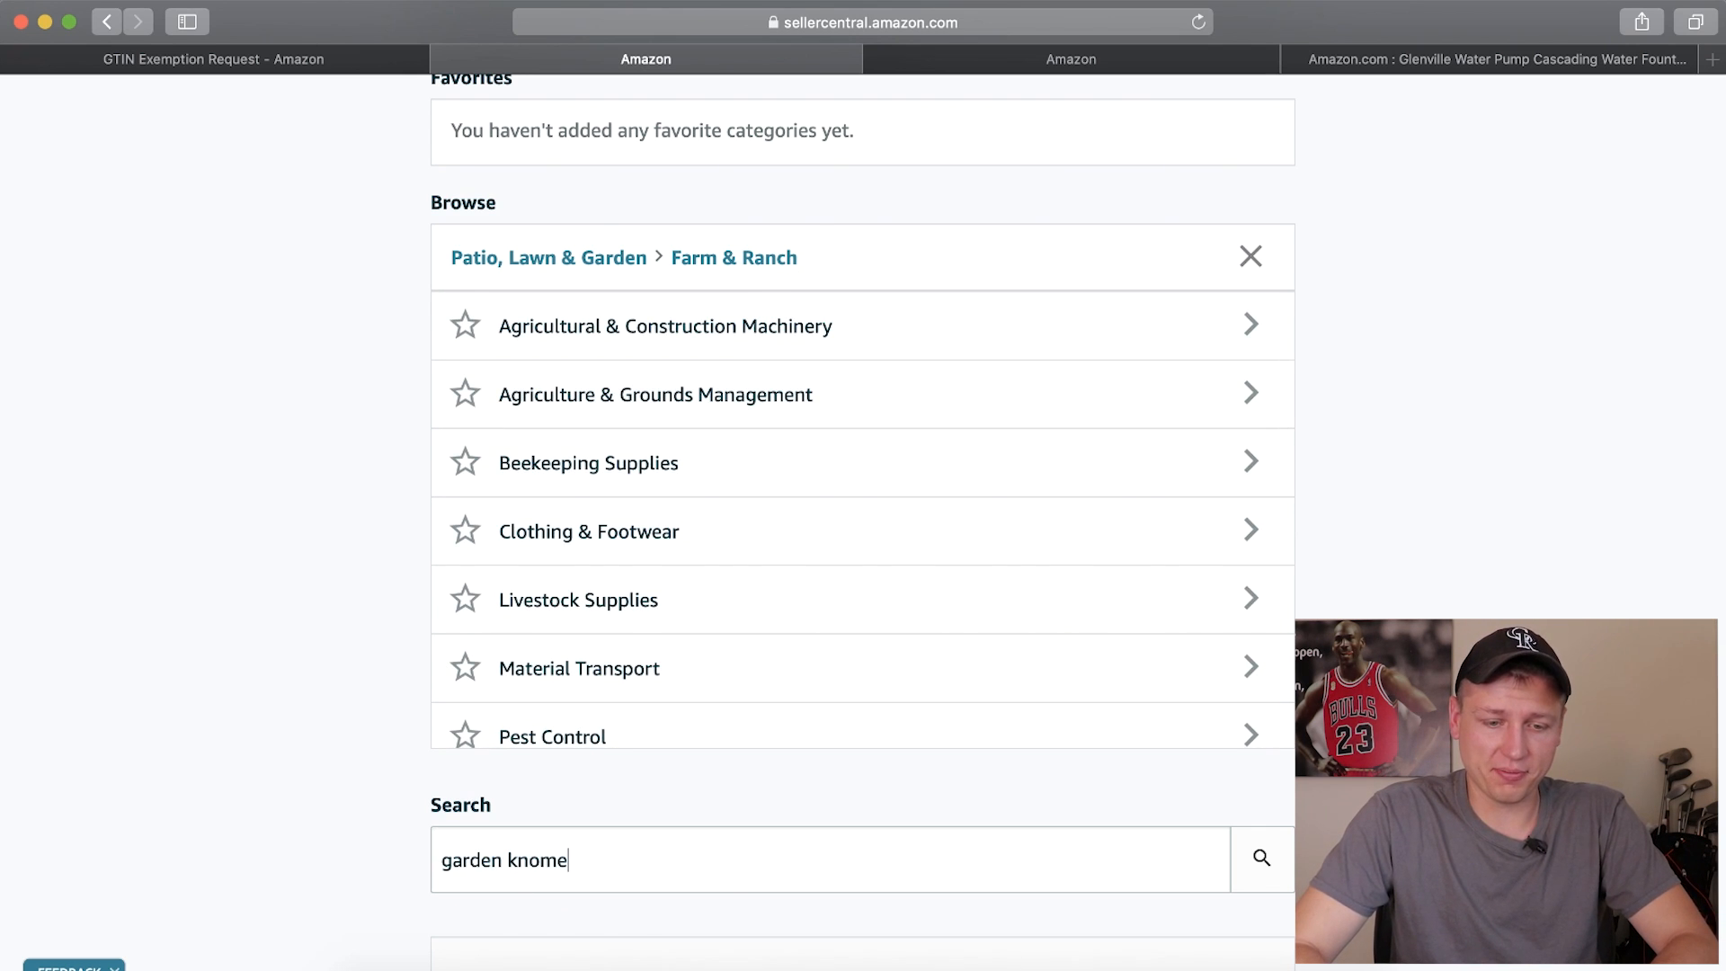
scroll(274, 708, "down", 3)
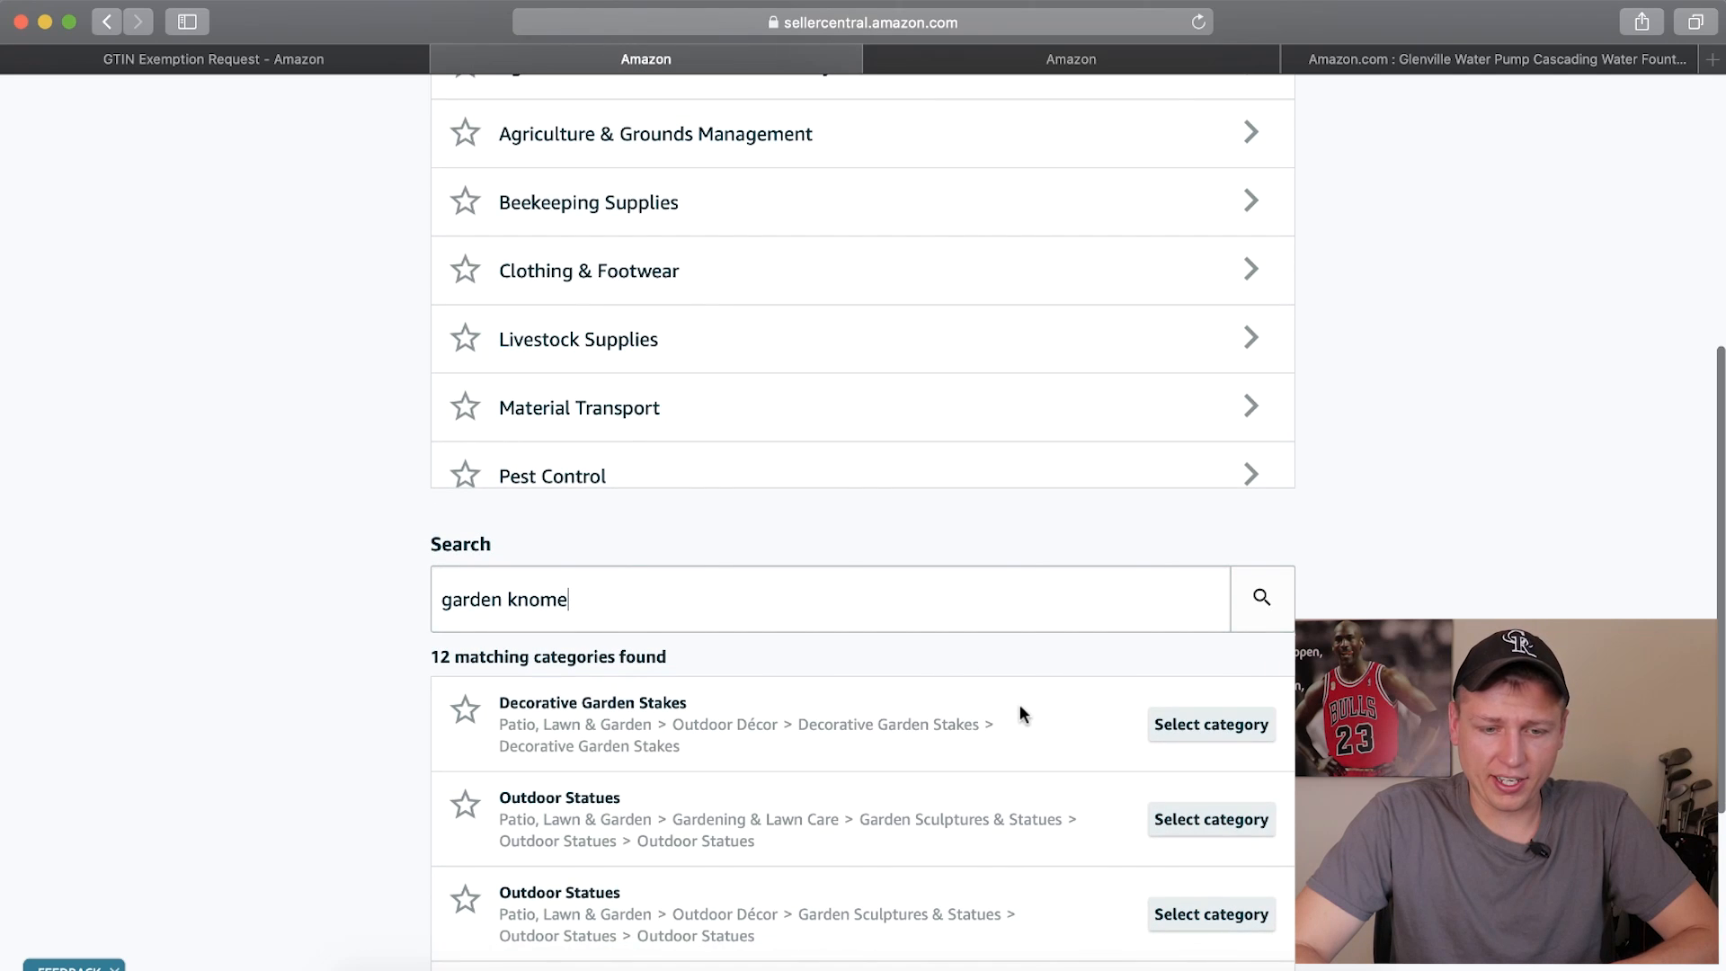
left_click(1213, 727)
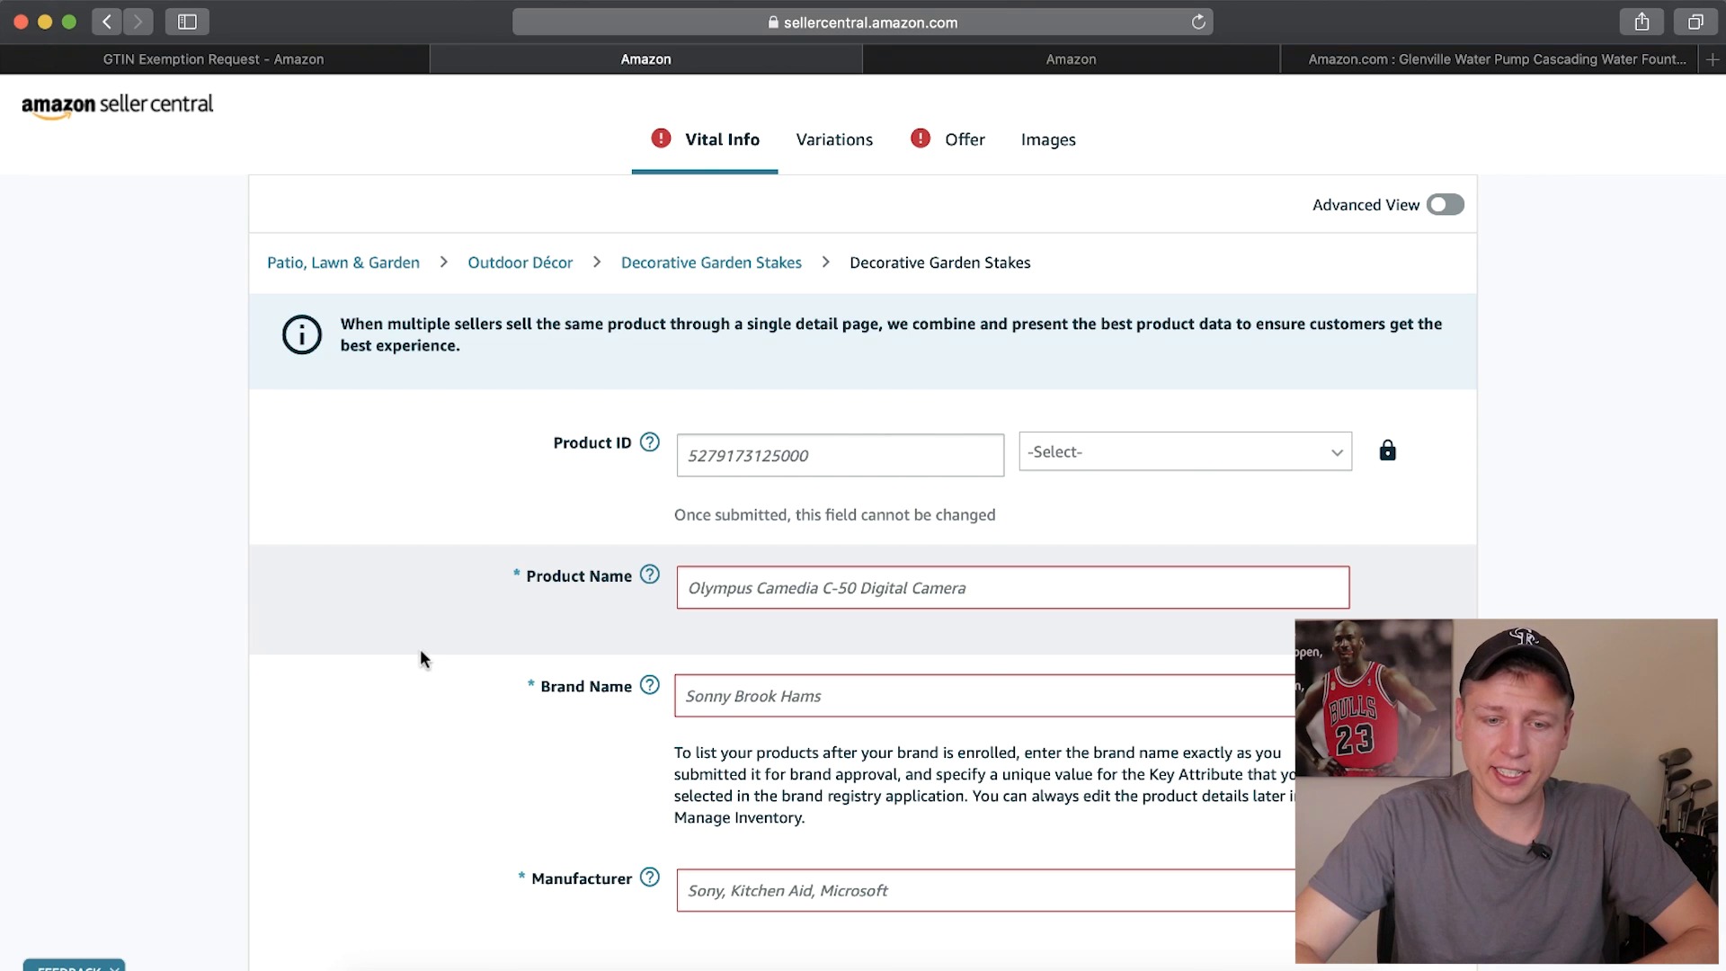
Examine the vital info fields of the new listing and the available Product ID types, leaving the ID type unselected
scroll(420, 650, "down", 1)
scroll(419, 649, "down", 2)
scroll(419, 649, "up", 3)
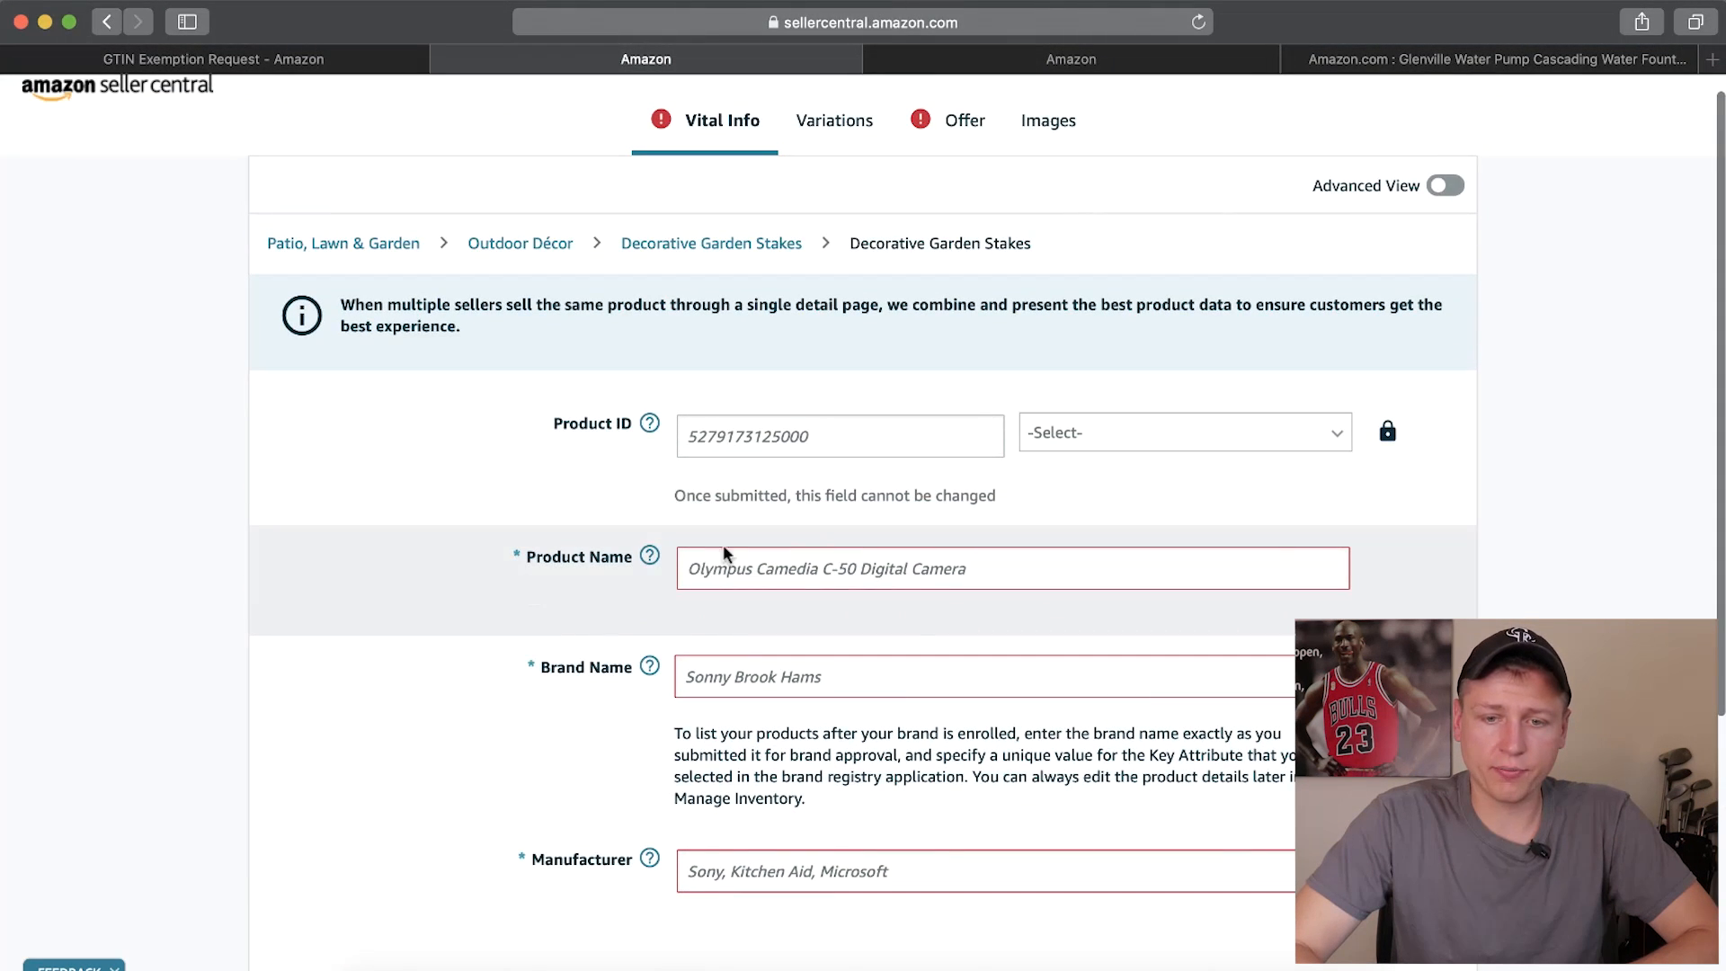
triple_click(507, 556)
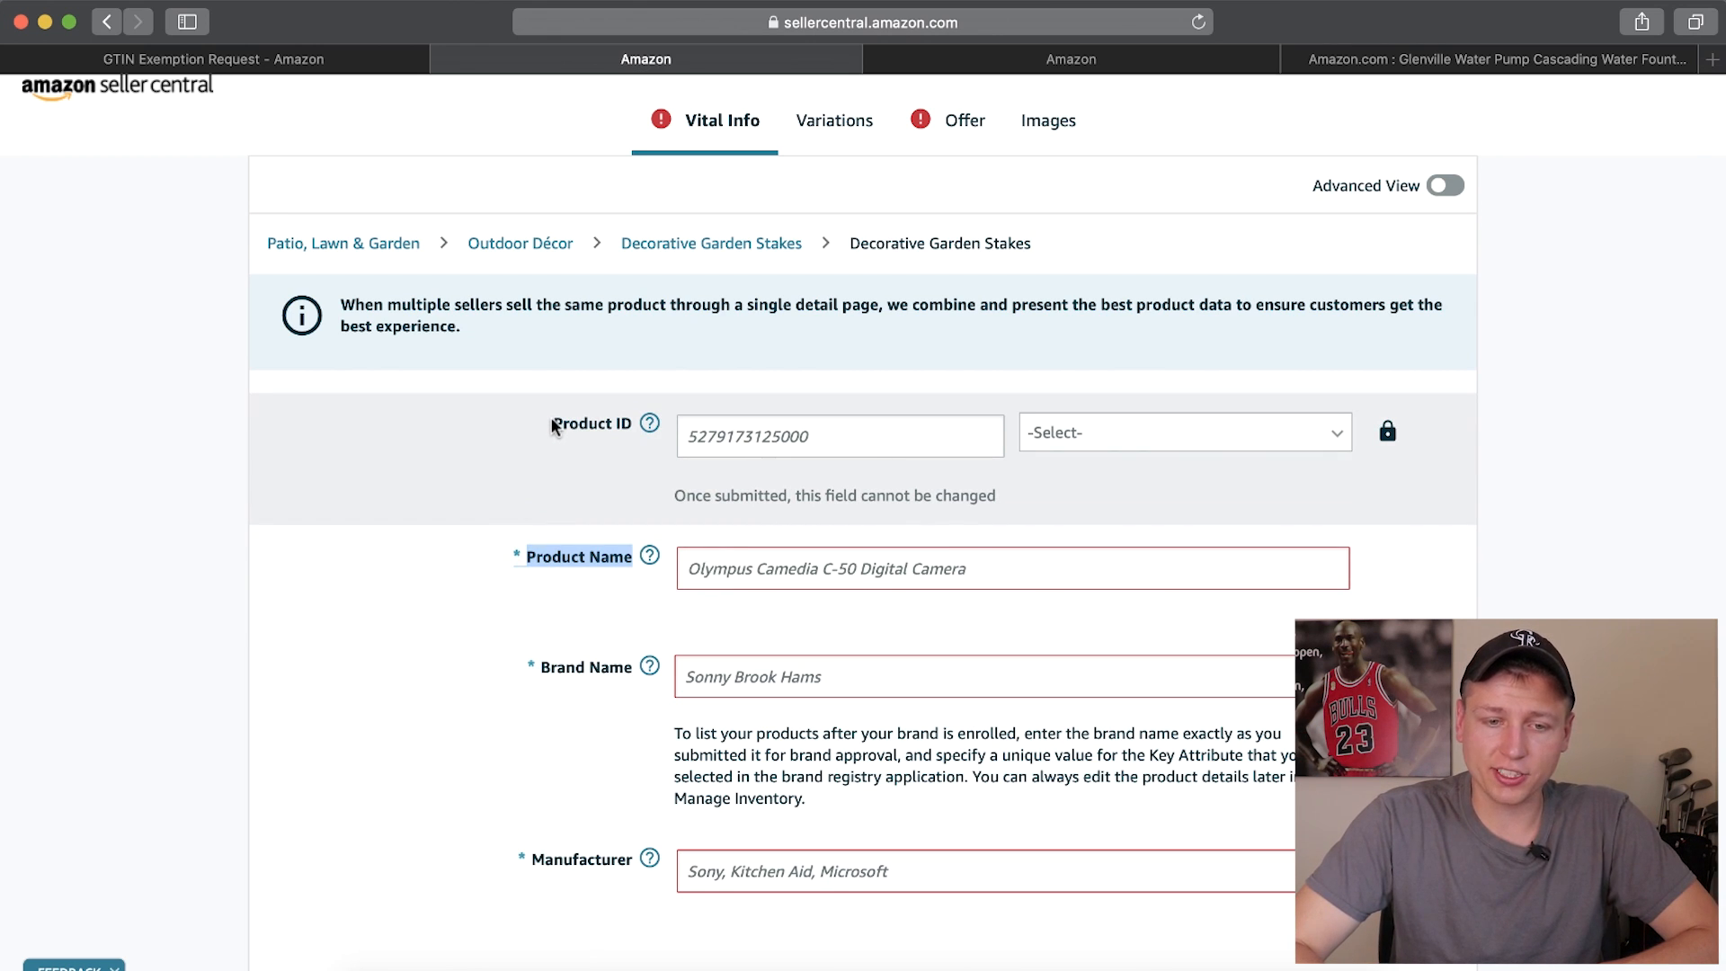
left_click(1130, 453)
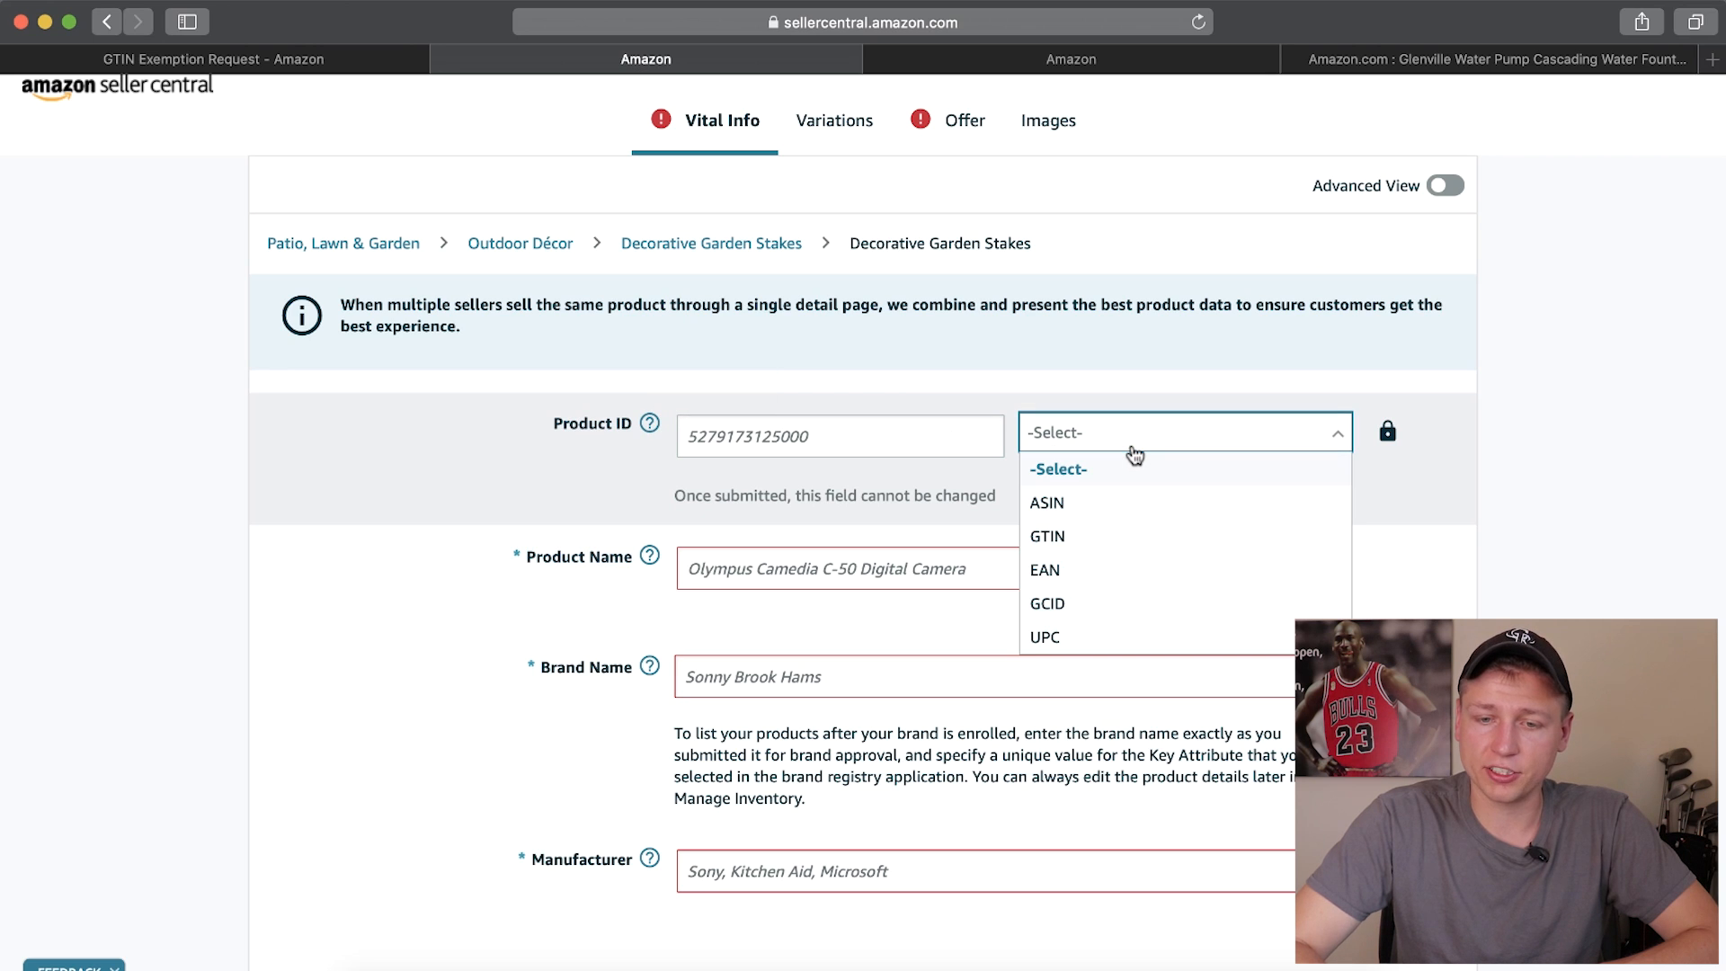
scroll(1111, 591, "down", 2)
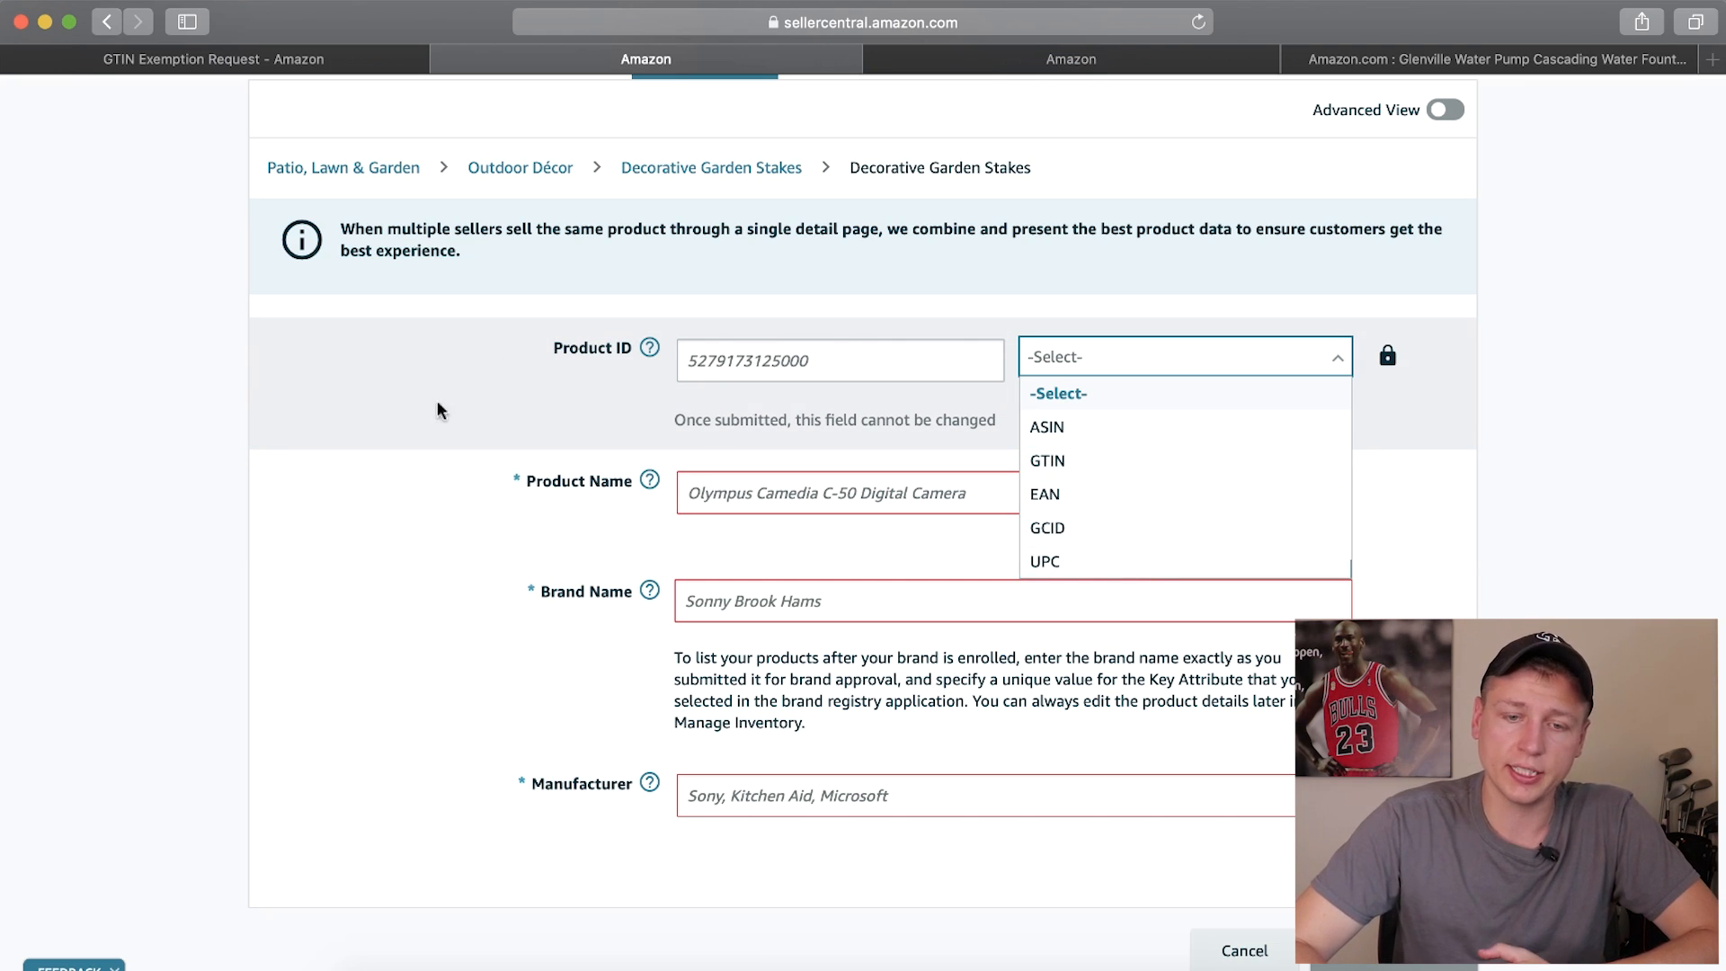
left_click(403, 532)
scroll(746, 360, "down", 1)
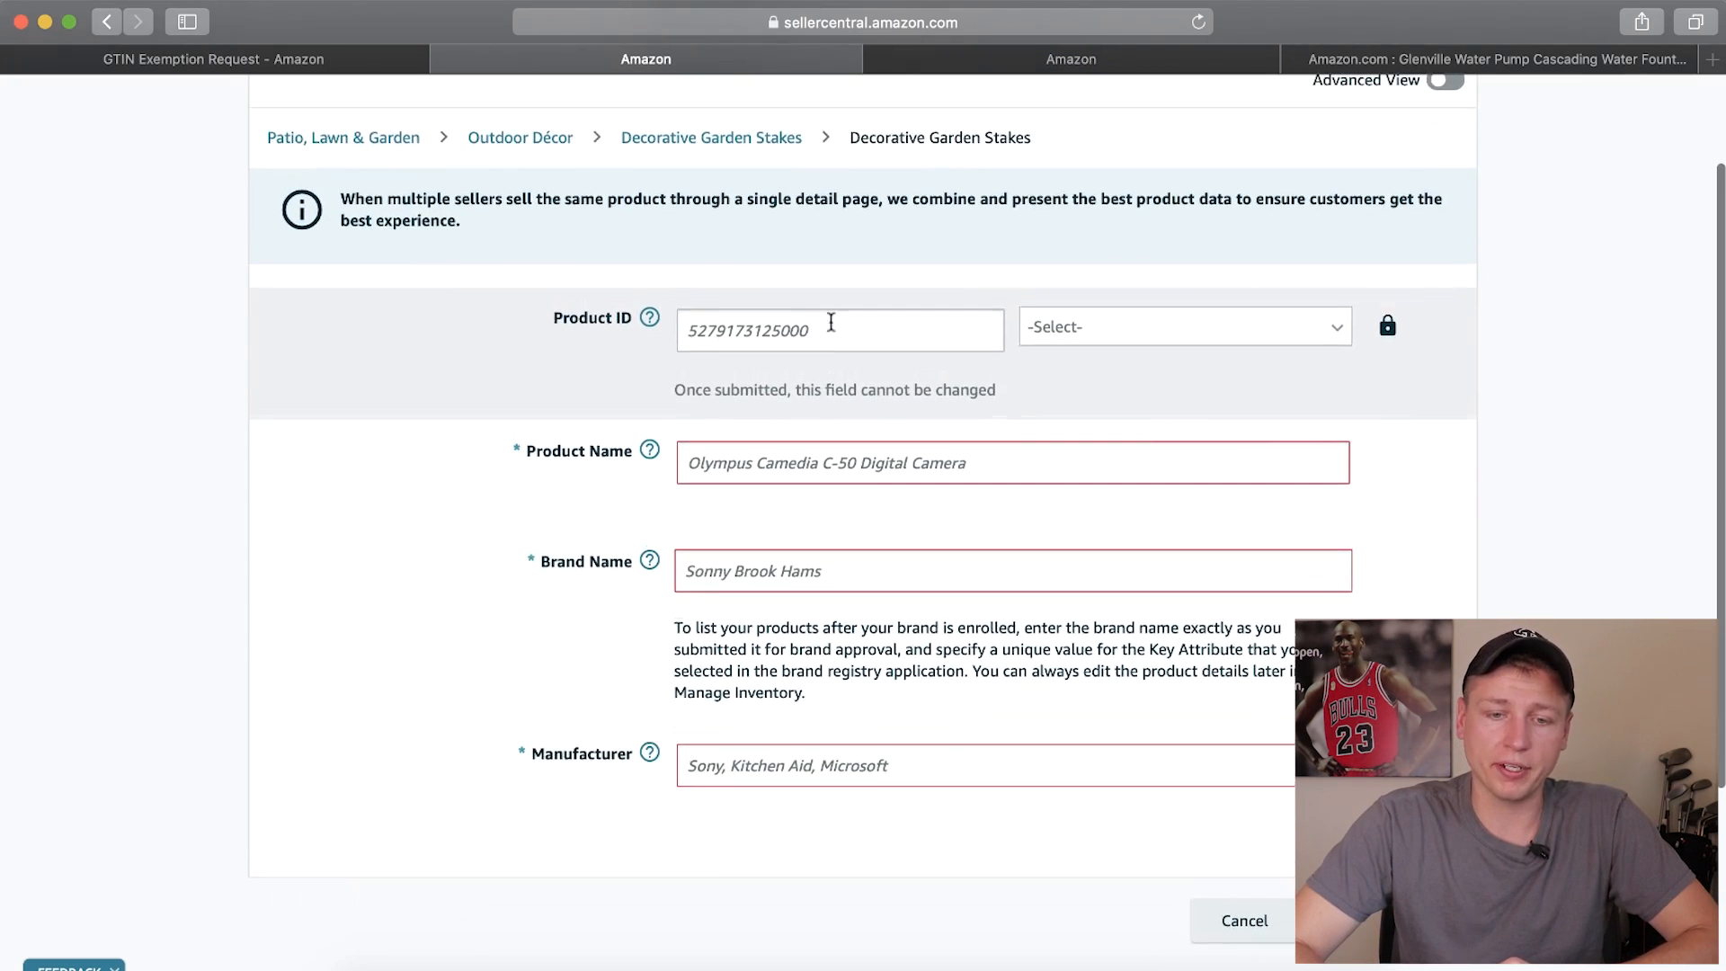
Fill in the product name "Garden Knome" and enter "Generic" as both the brand name and the manufacturer
left_click(724, 462)
type("G")
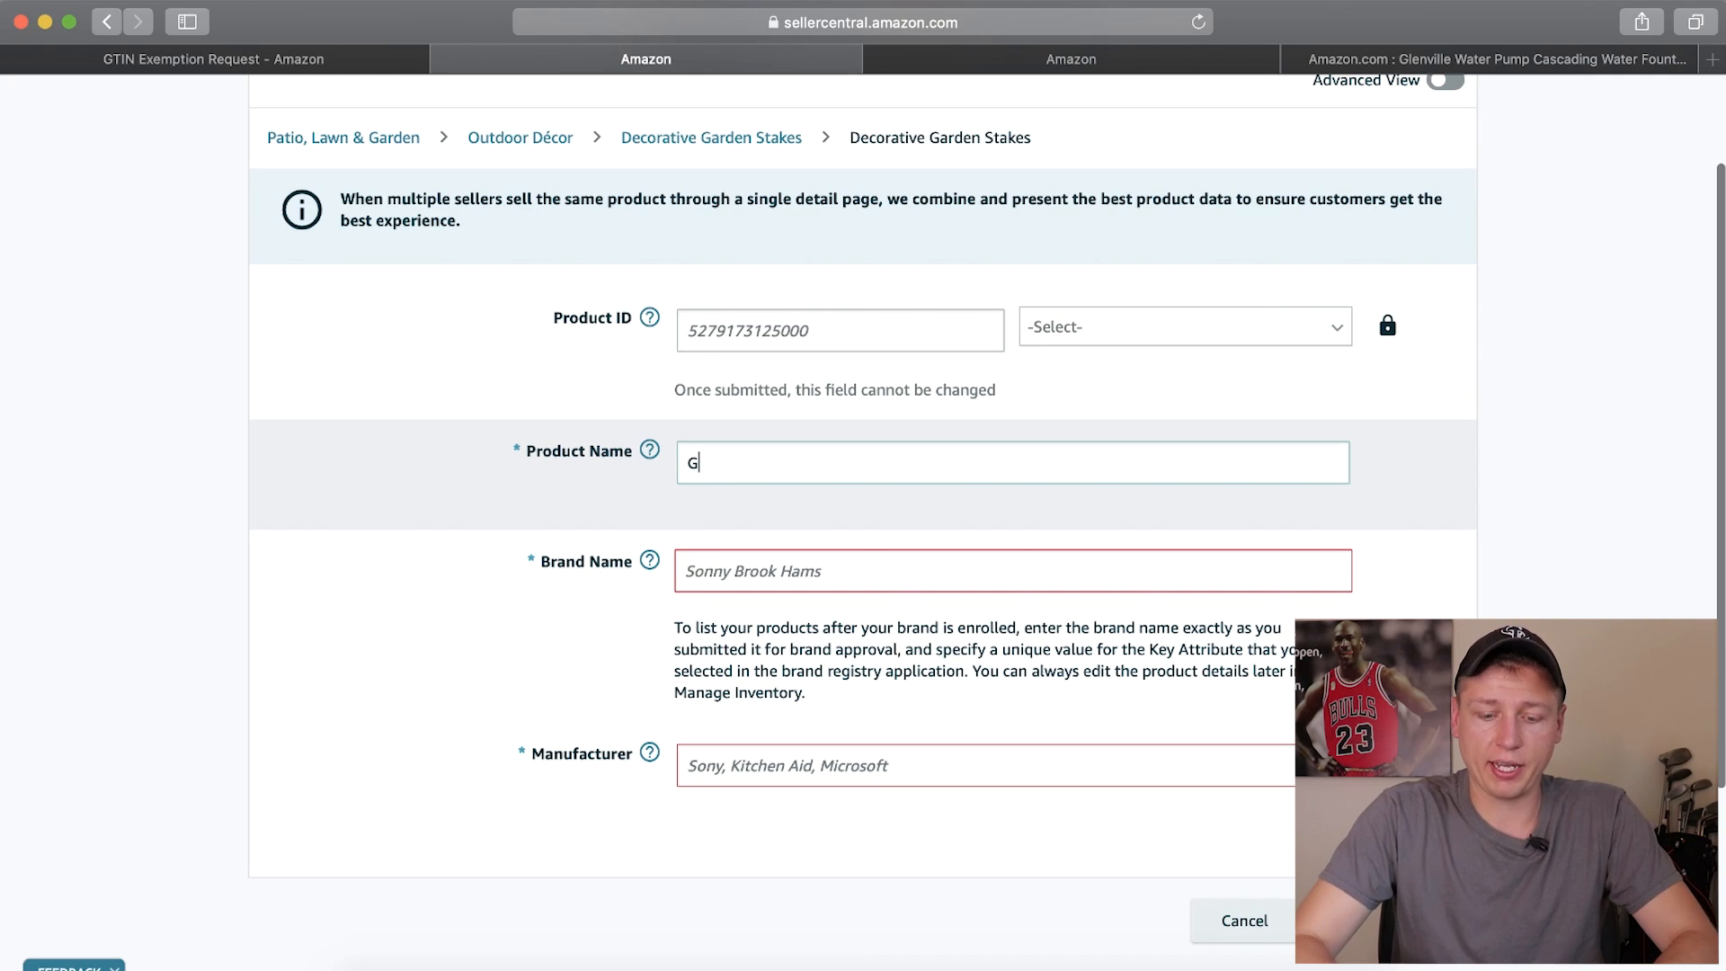
type("arden Knome")
key("Tab")
type("Gen")
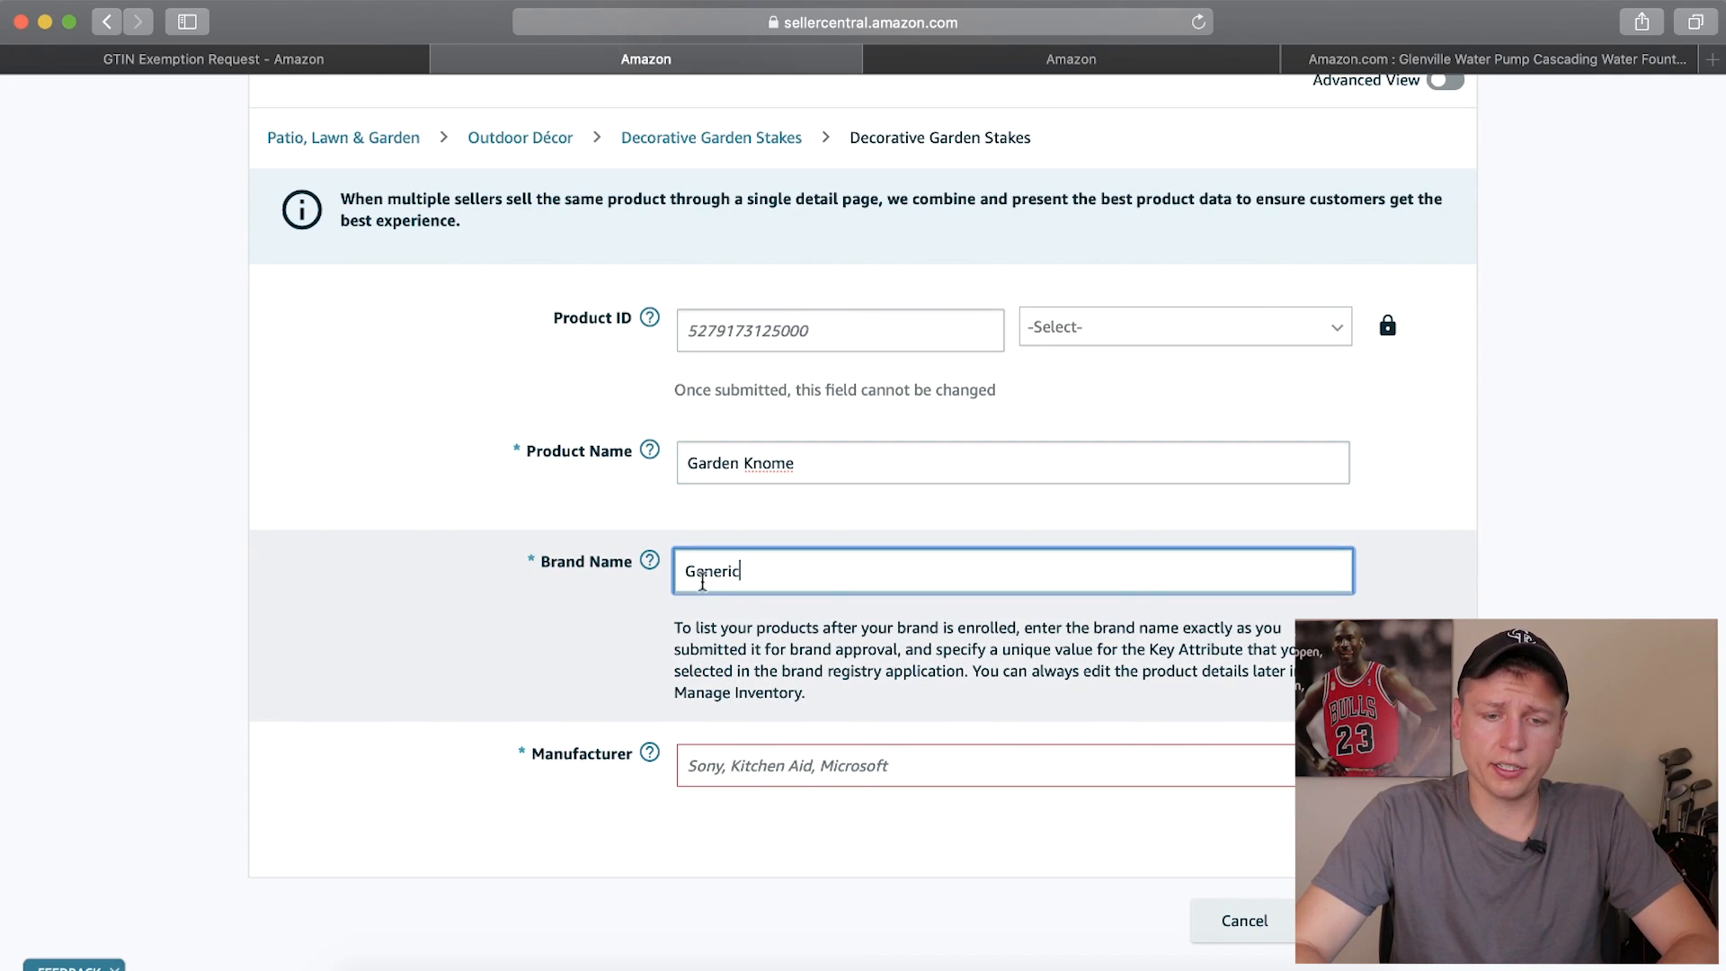
scroll(504, 585, "down", 3)
left_click(808, 653)
type("Generic")
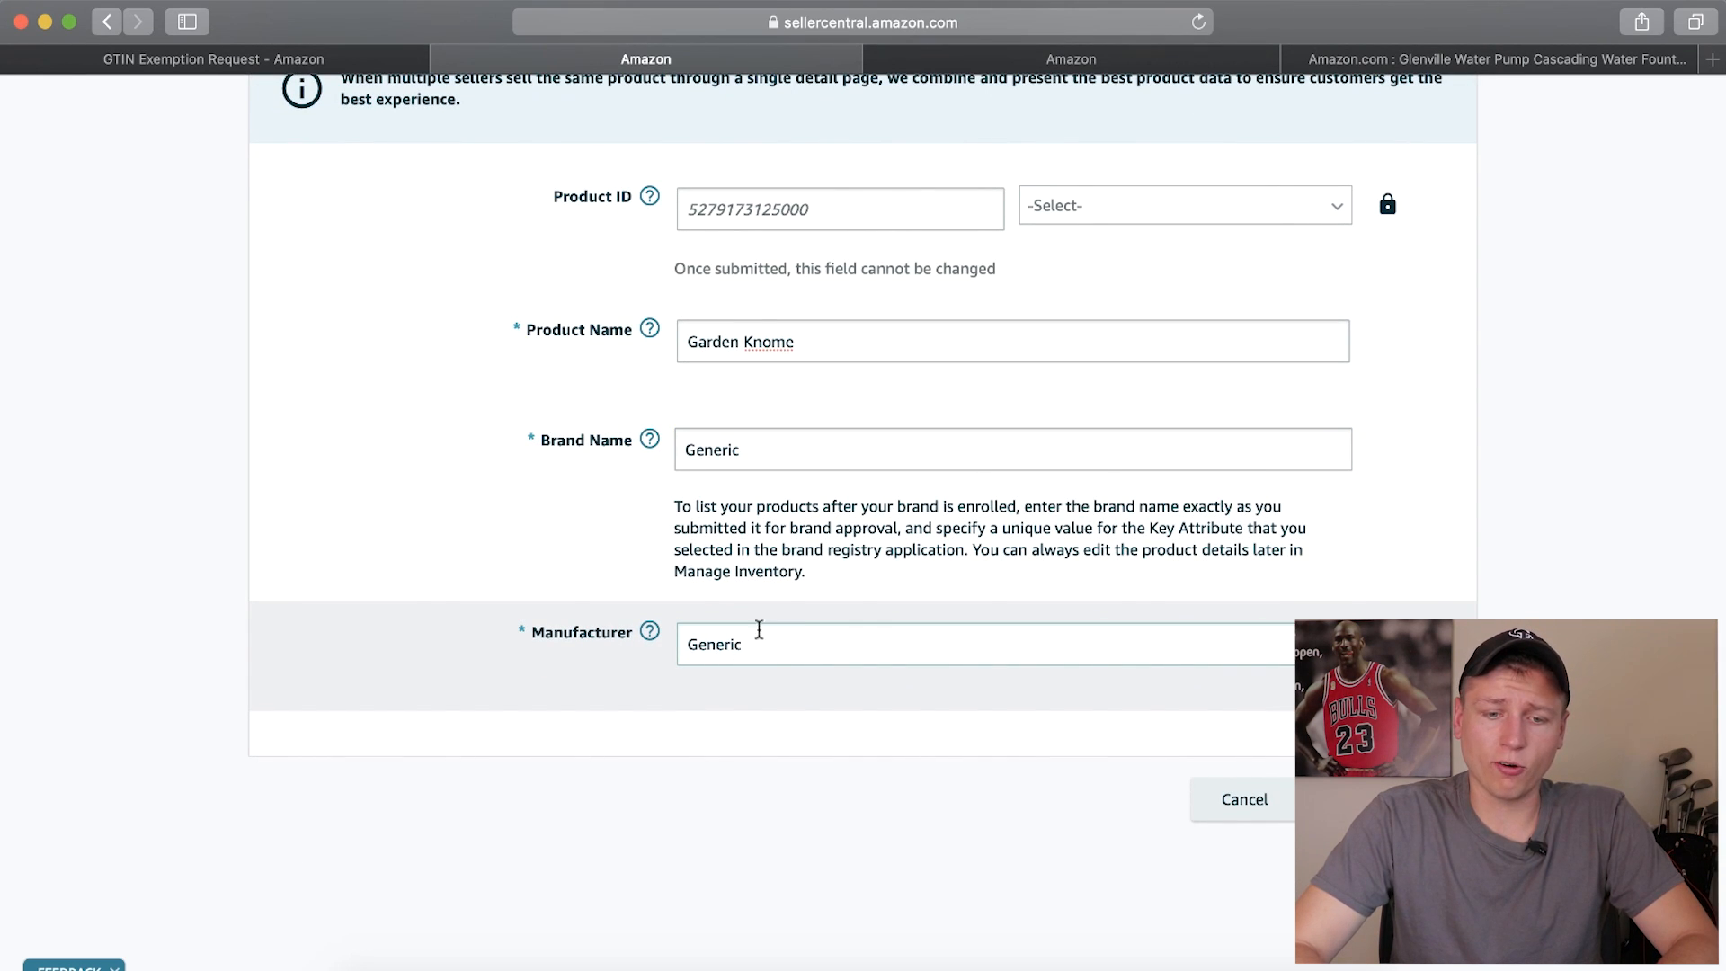
Turn on Advanced View for the listing and look over the additional vital info fields
scroll(766, 637, "up", 4)
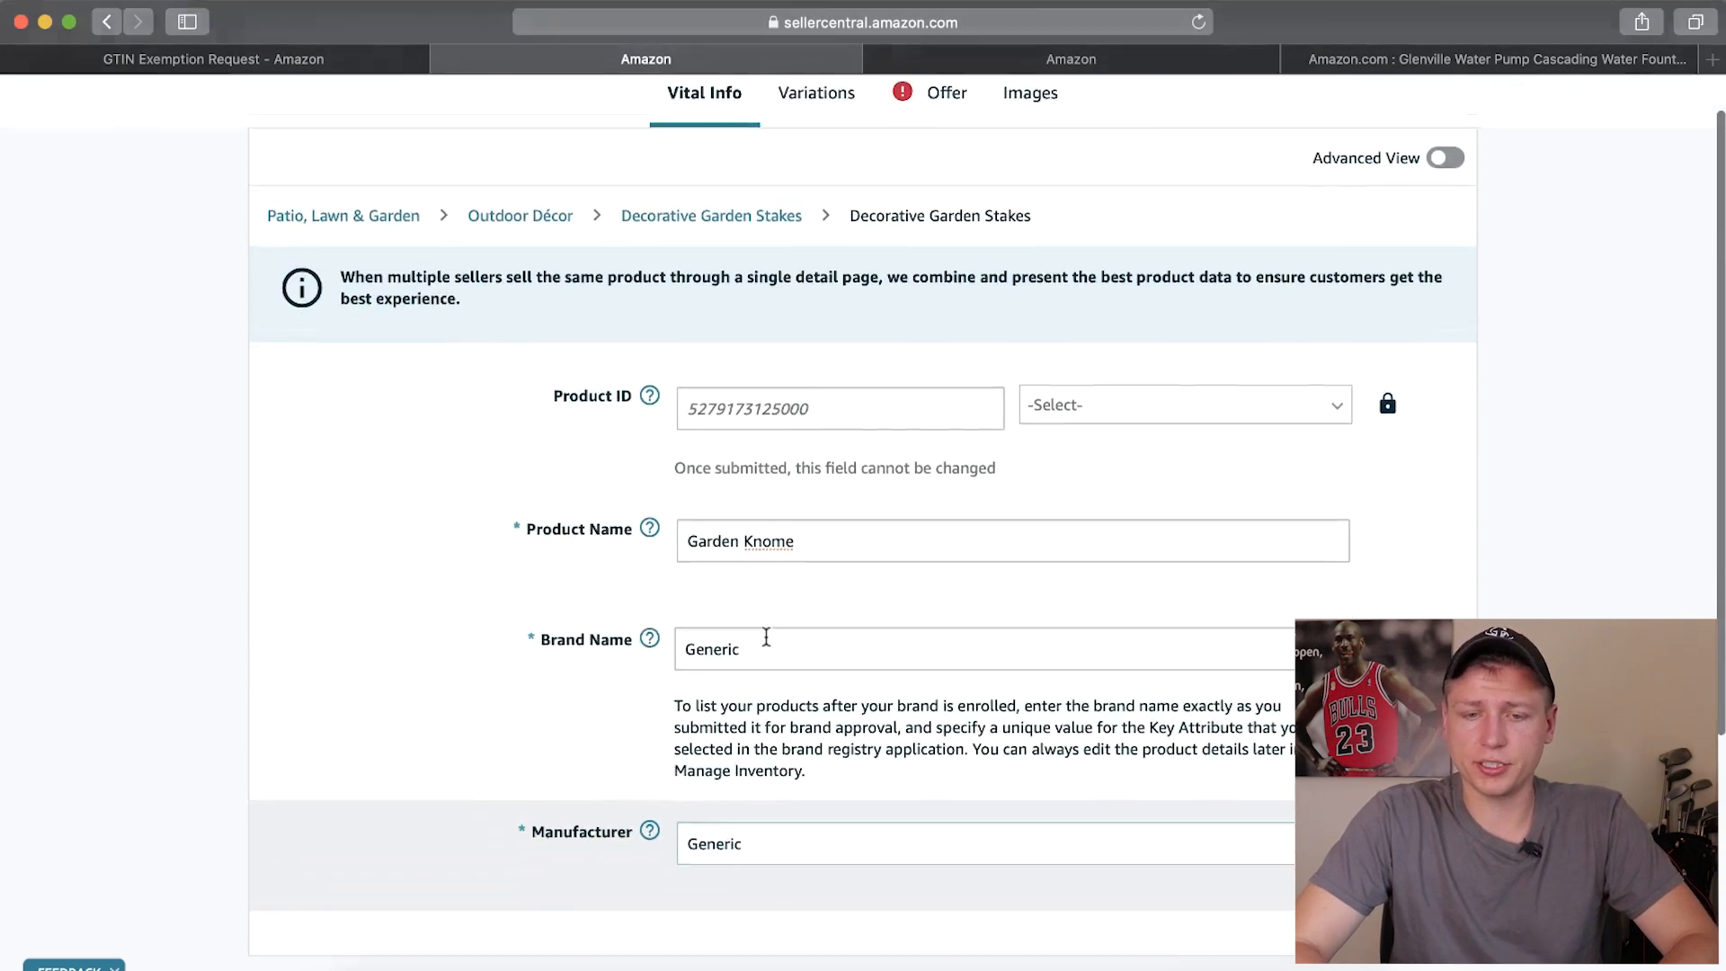
scroll(766, 637, "up", 1)
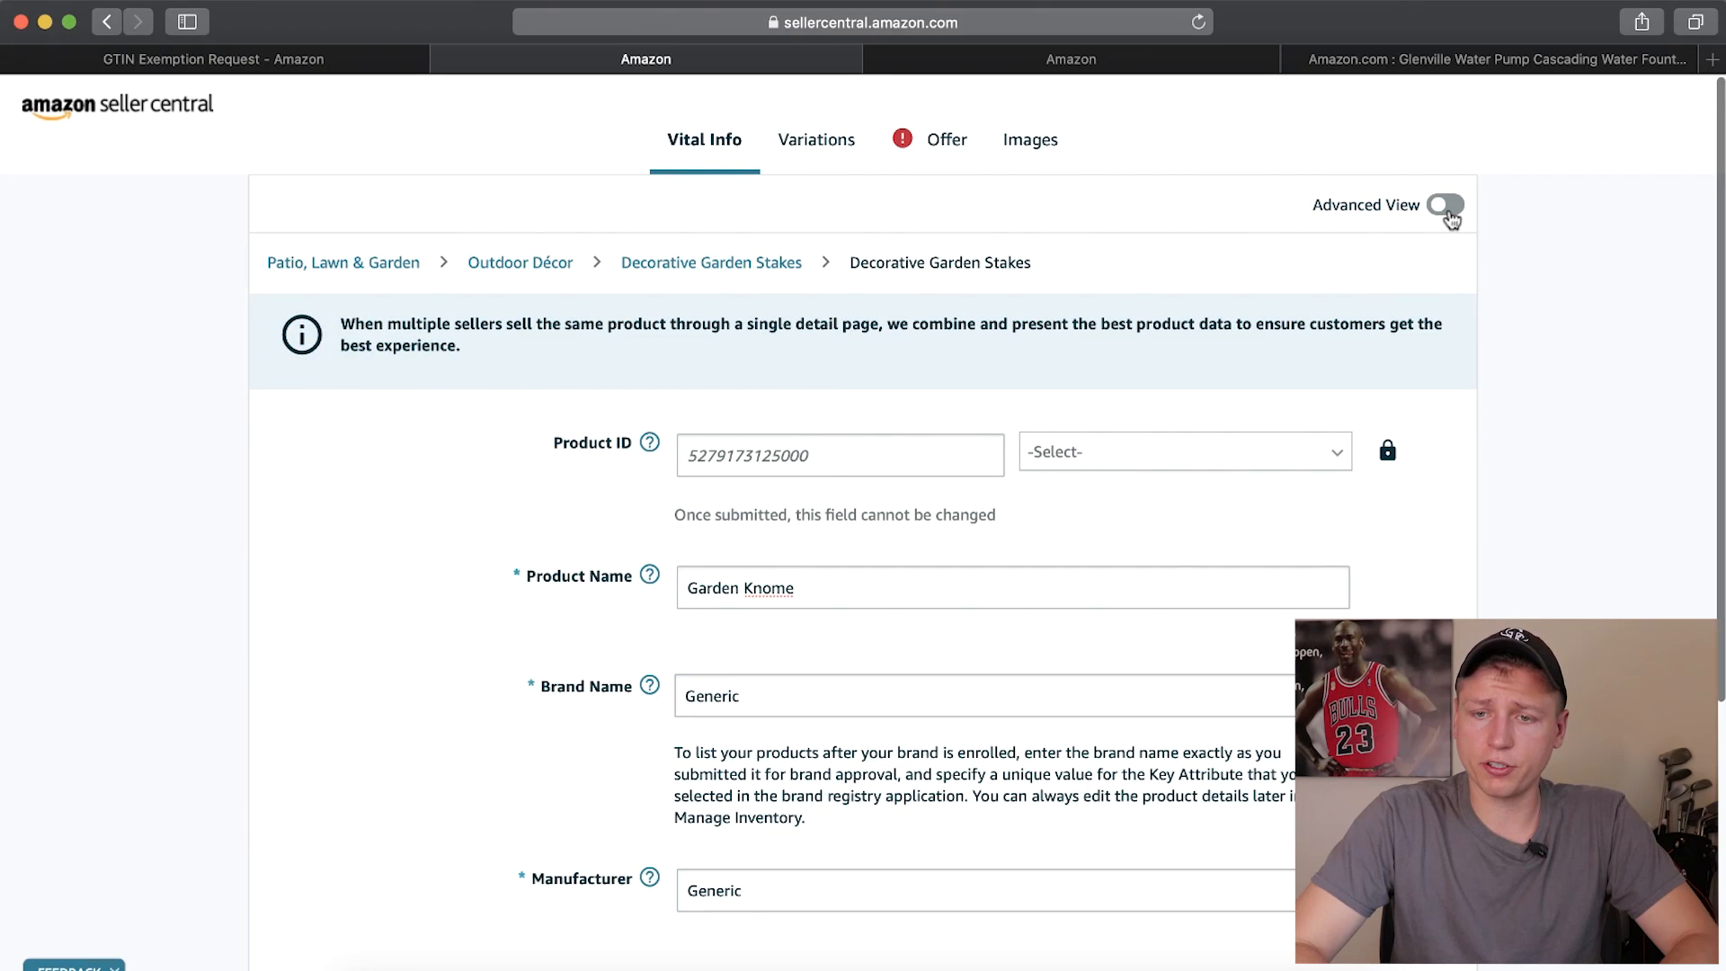
left_click(1445, 206)
scroll(925, 705, "down", 10)
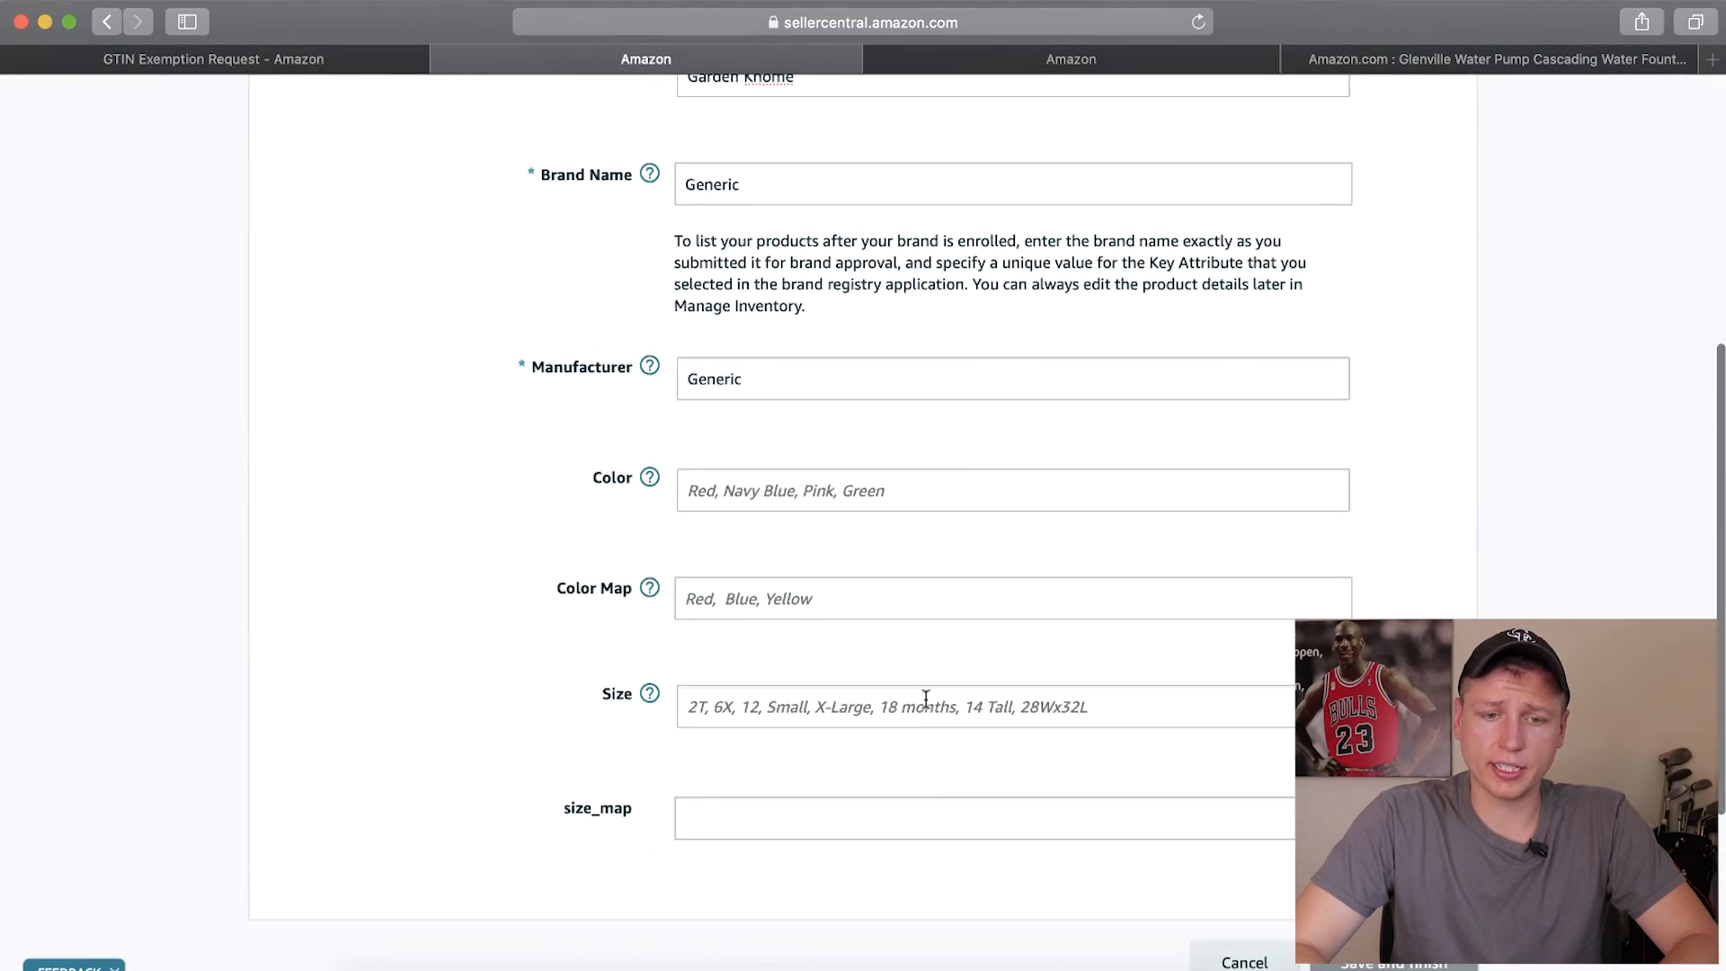
Set the condition to New in the listing's offer details, leaving the price empty
scroll(782, 462, "up", 10)
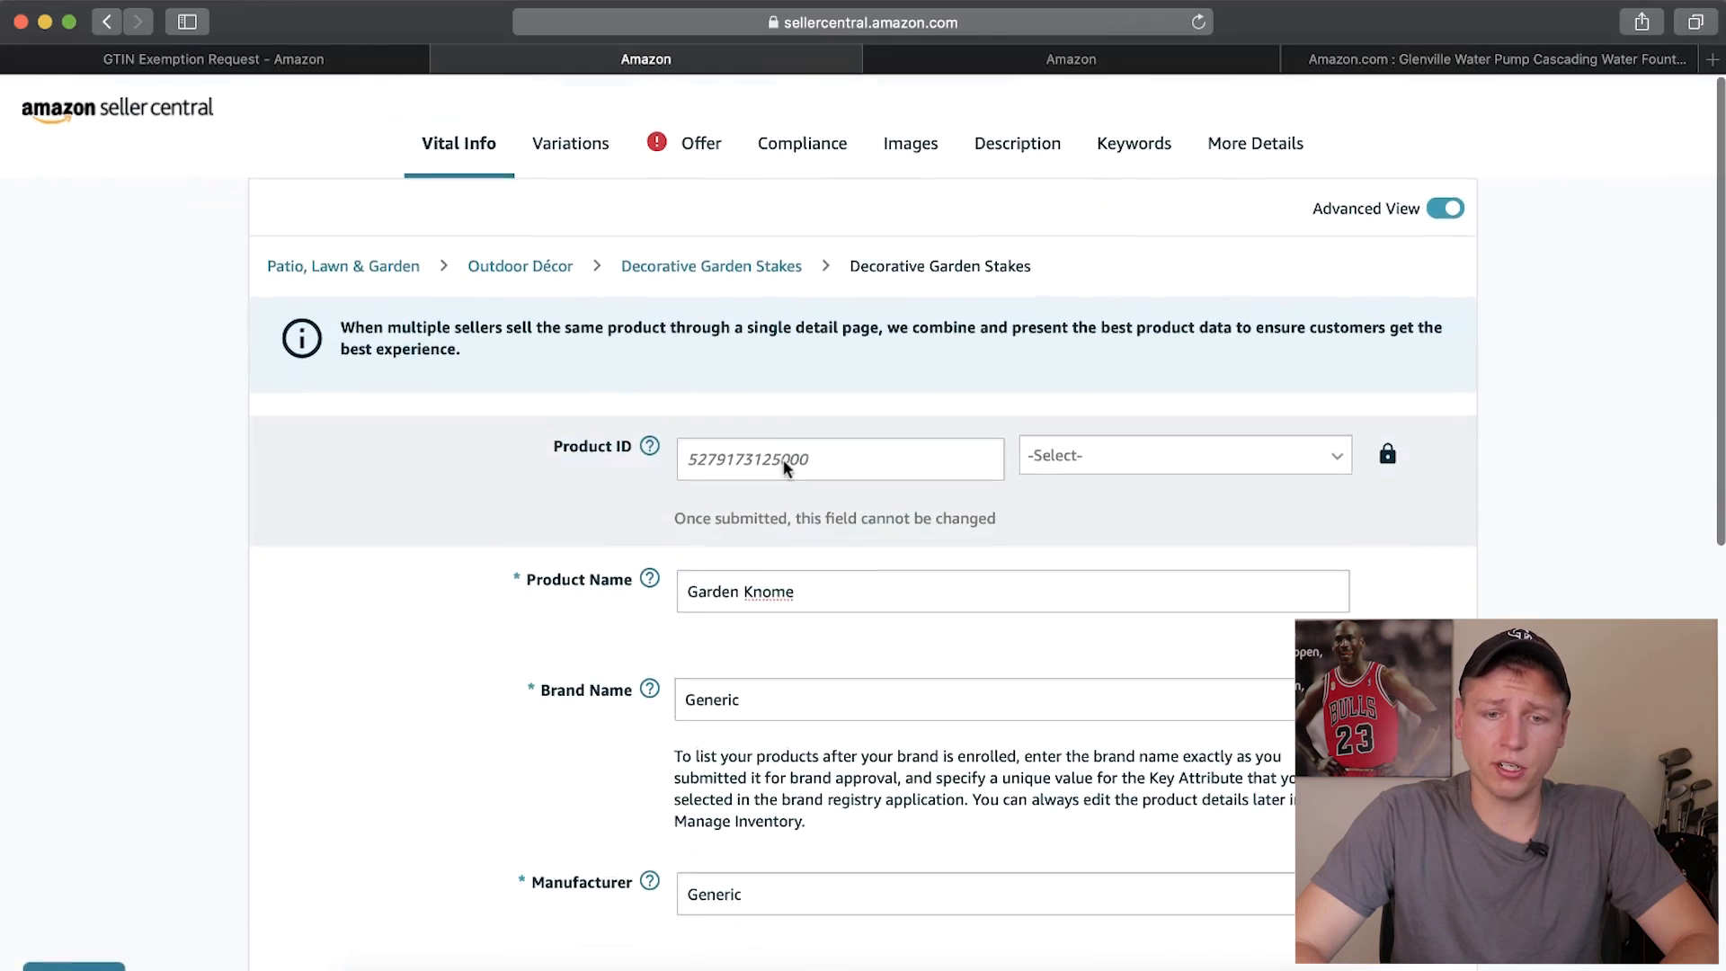
key("super+f")
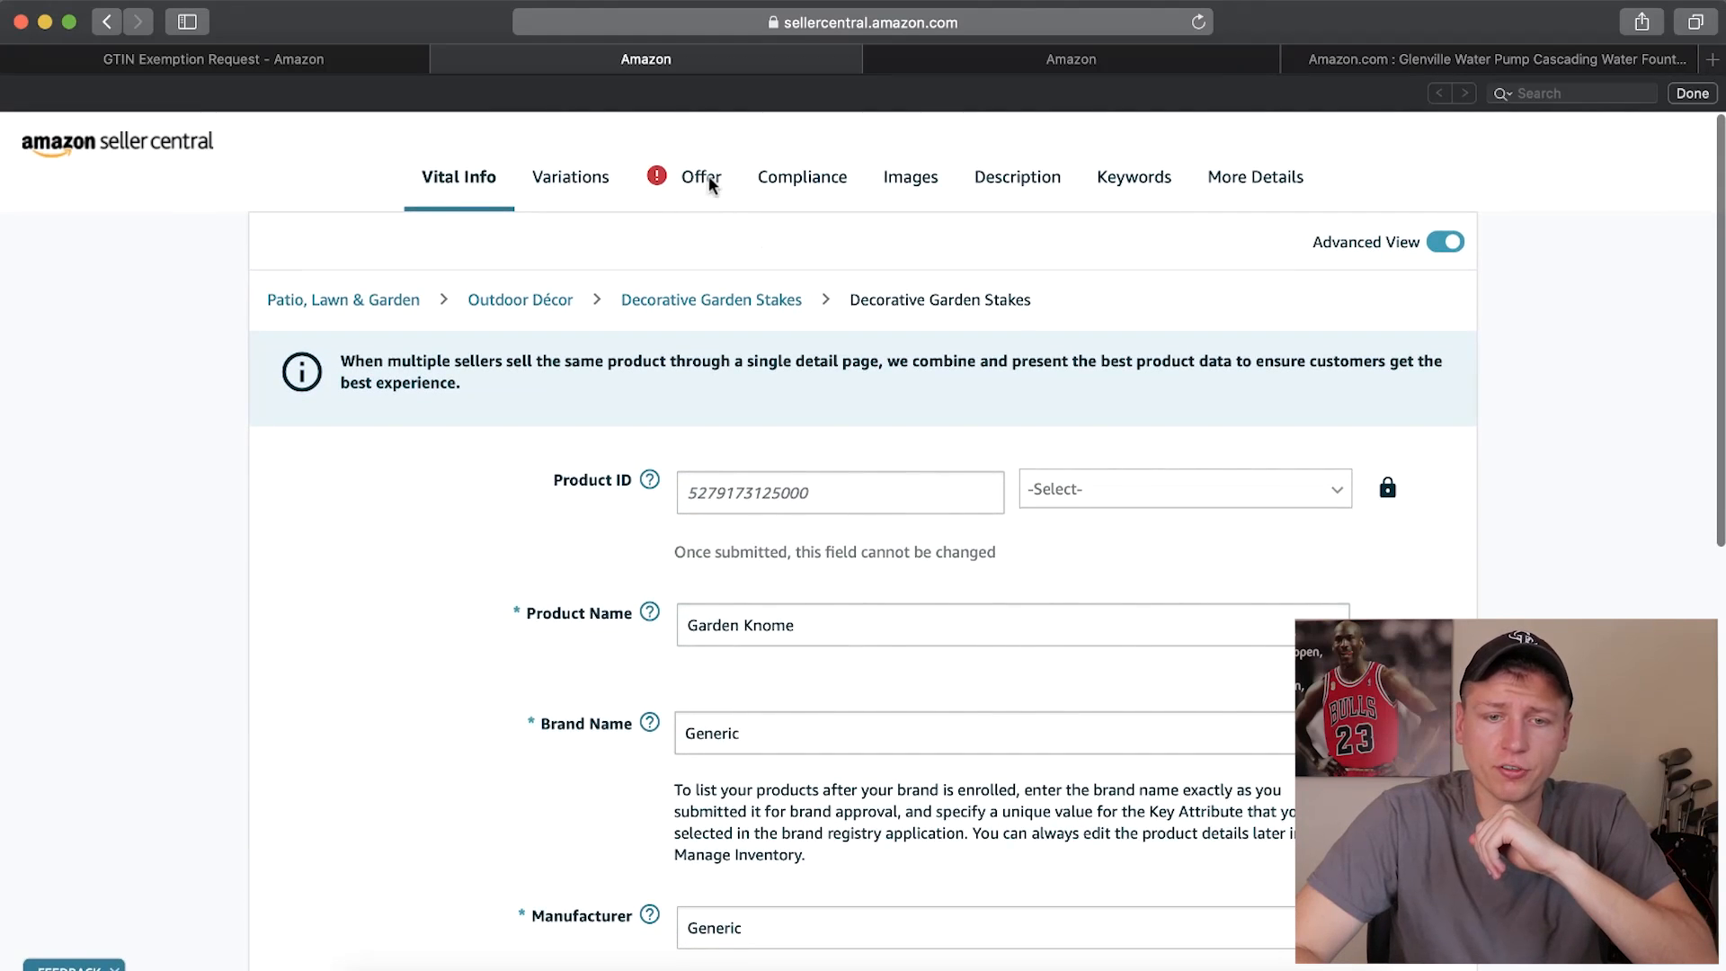
left_click(706, 178)
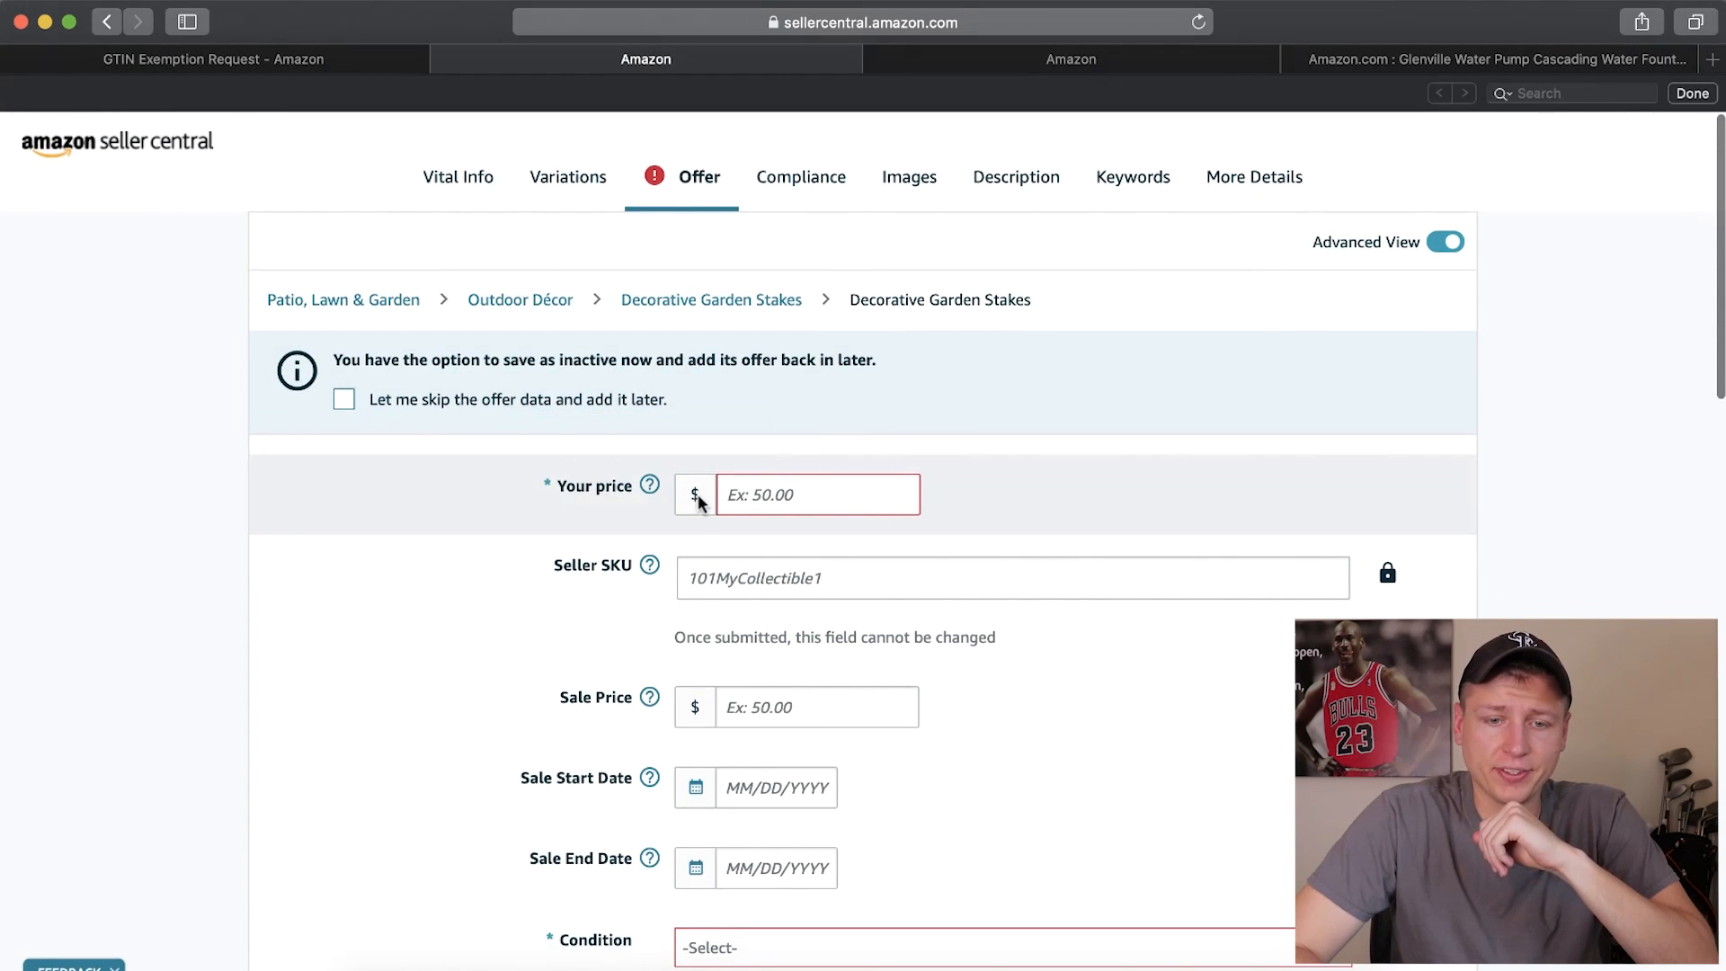
scroll(695, 500, "down", 10)
left_click(755, 450)
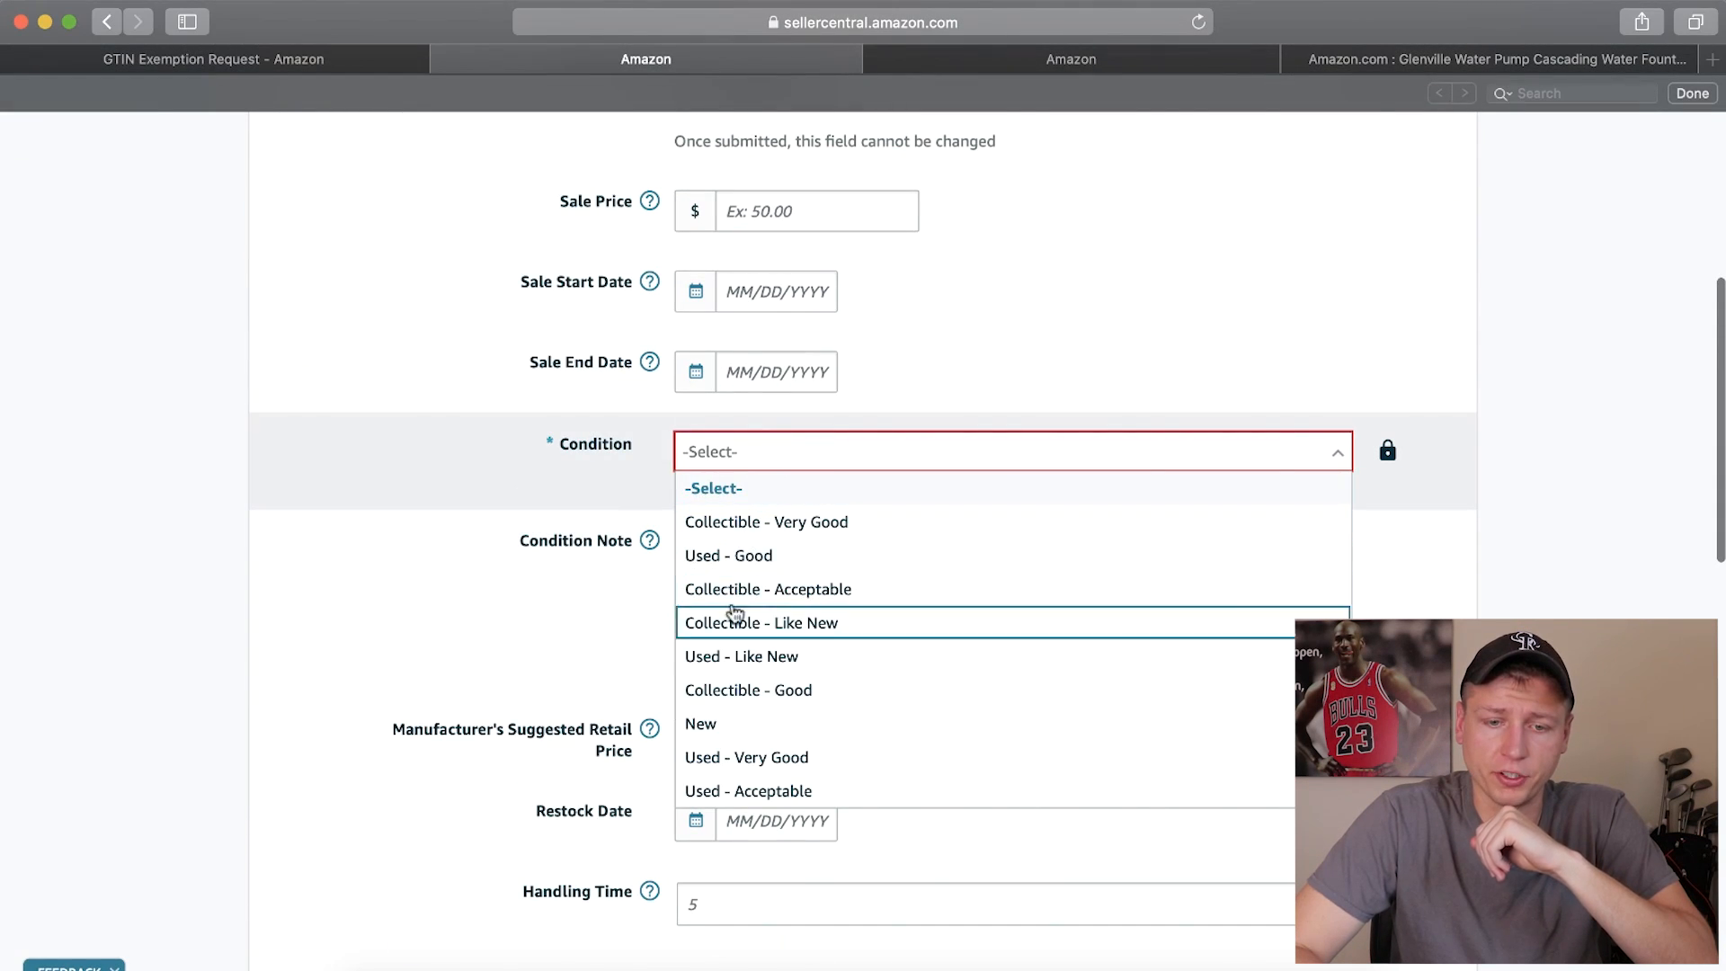
left_click(713, 724)
scroll(720, 359, "up", 4)
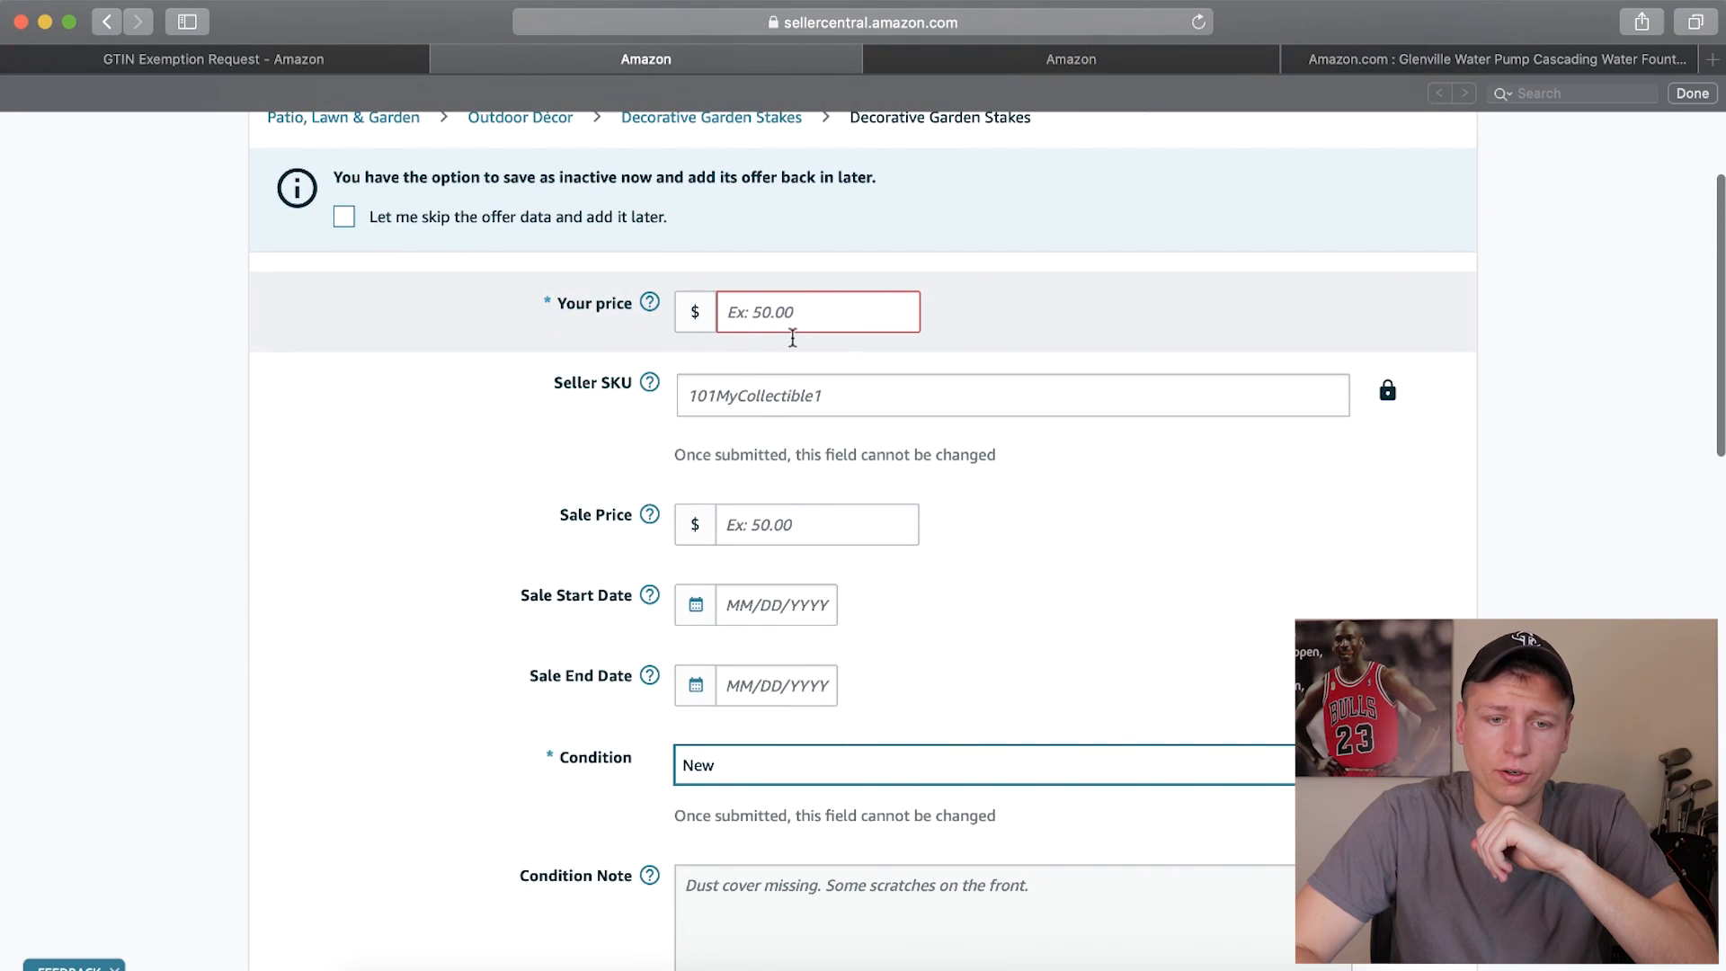
left_click(791, 319)
scroll(789, 324, "up", 3)
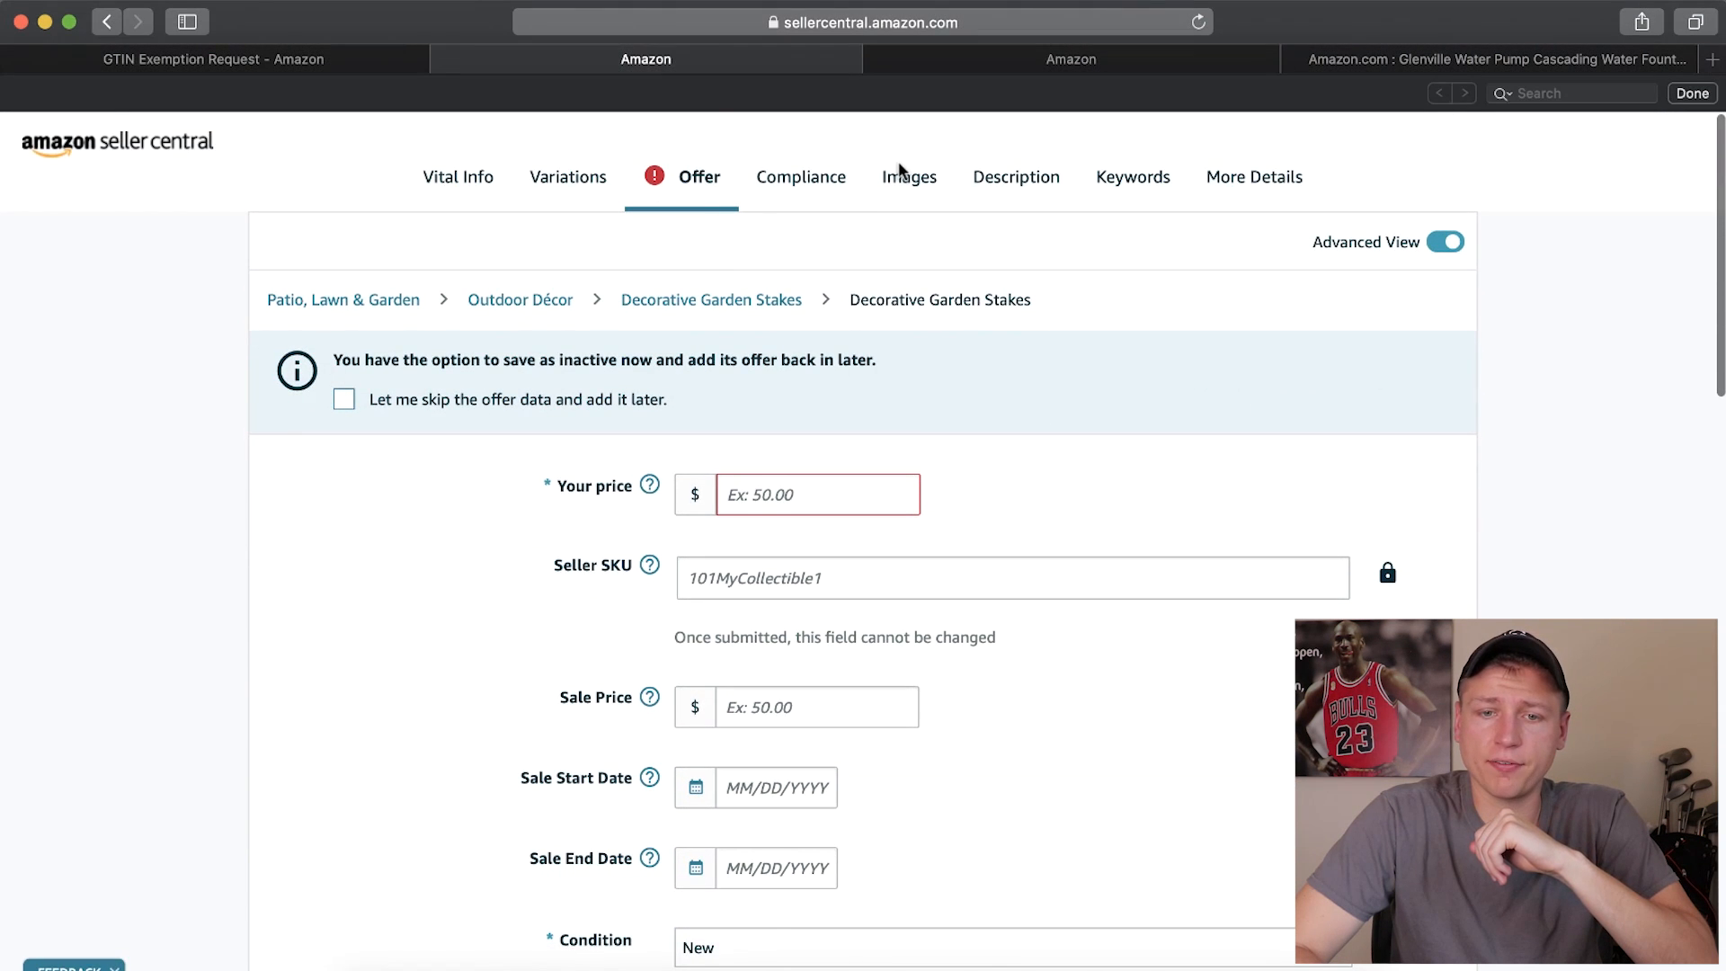
Look through the listing's images, description, keywords and variations sections
left_click(895, 185)
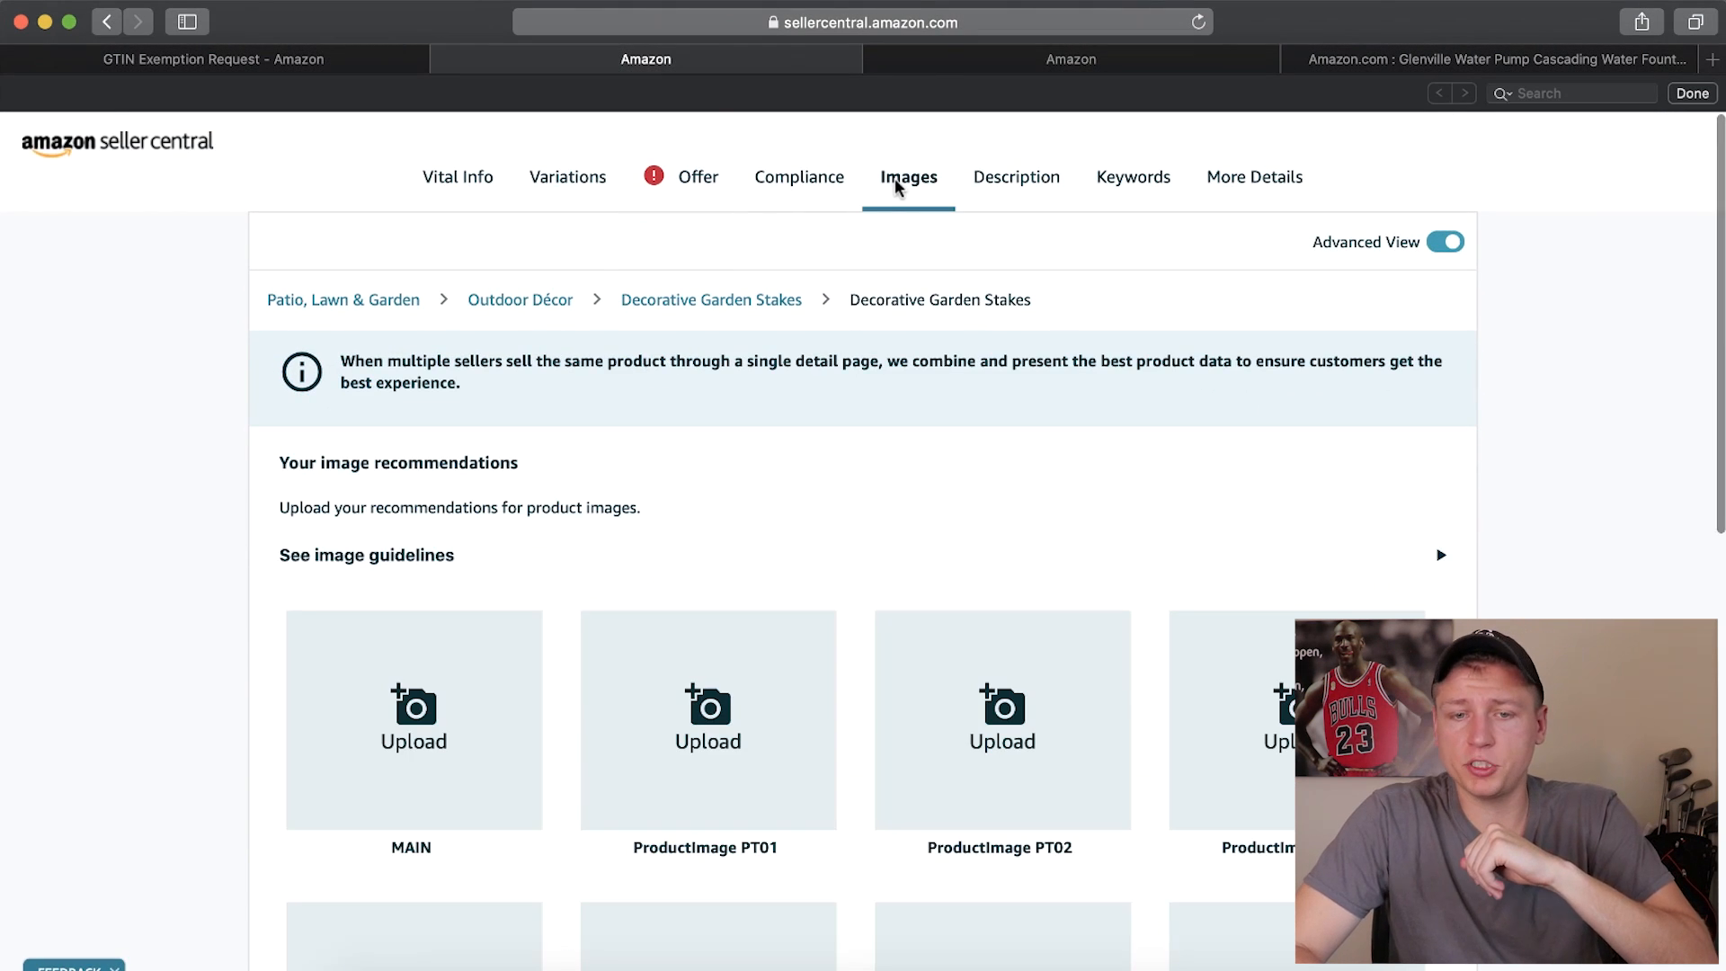
left_click(1030, 183)
left_click(1138, 189)
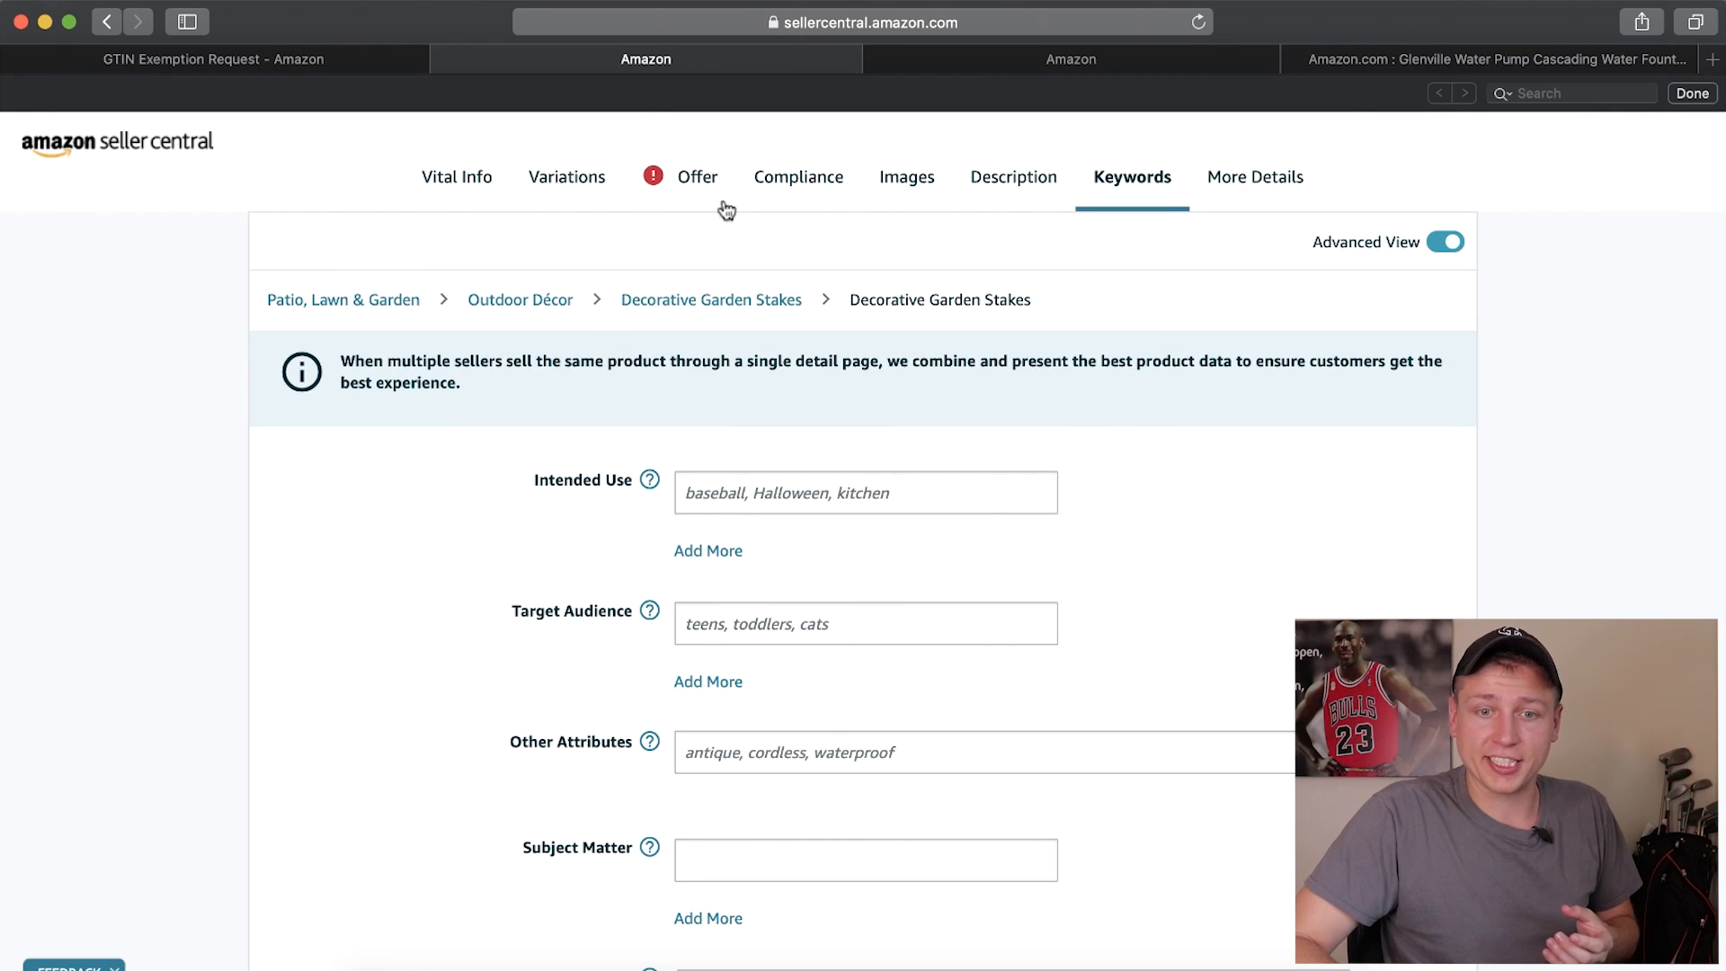
left_click(565, 179)
Return to the listing's vital info and review the brand name entry alongside the product ID and product name
left_click(474, 185)
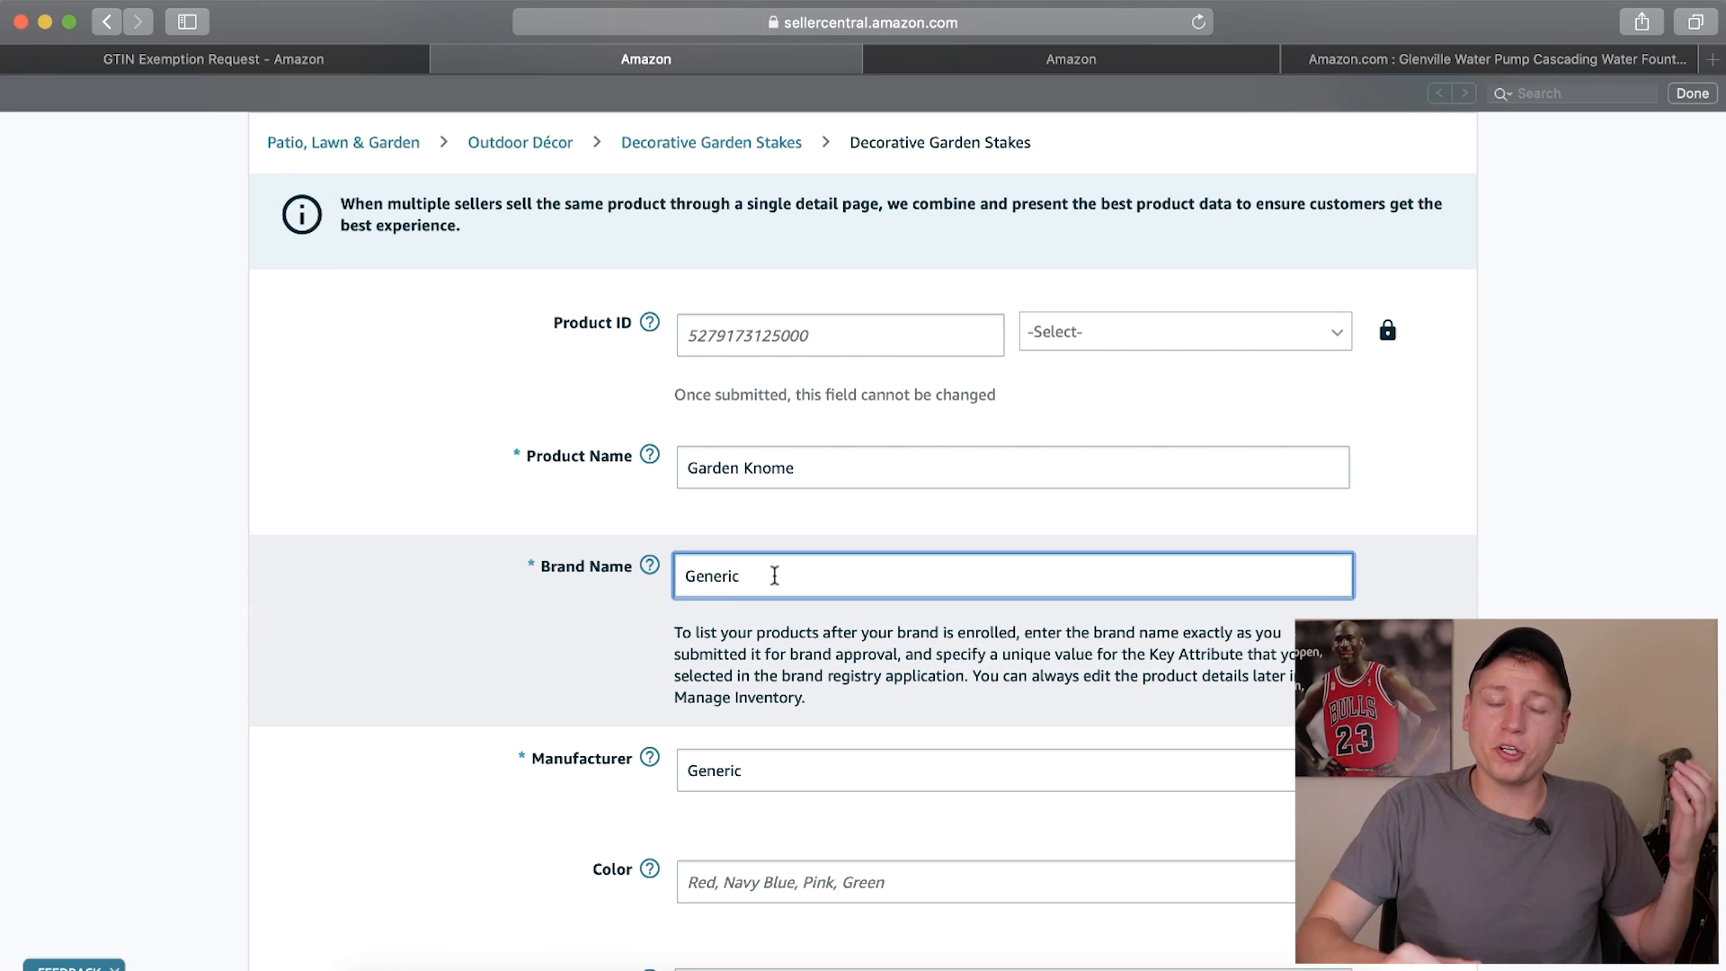
scroll(775, 575, "down", 1)
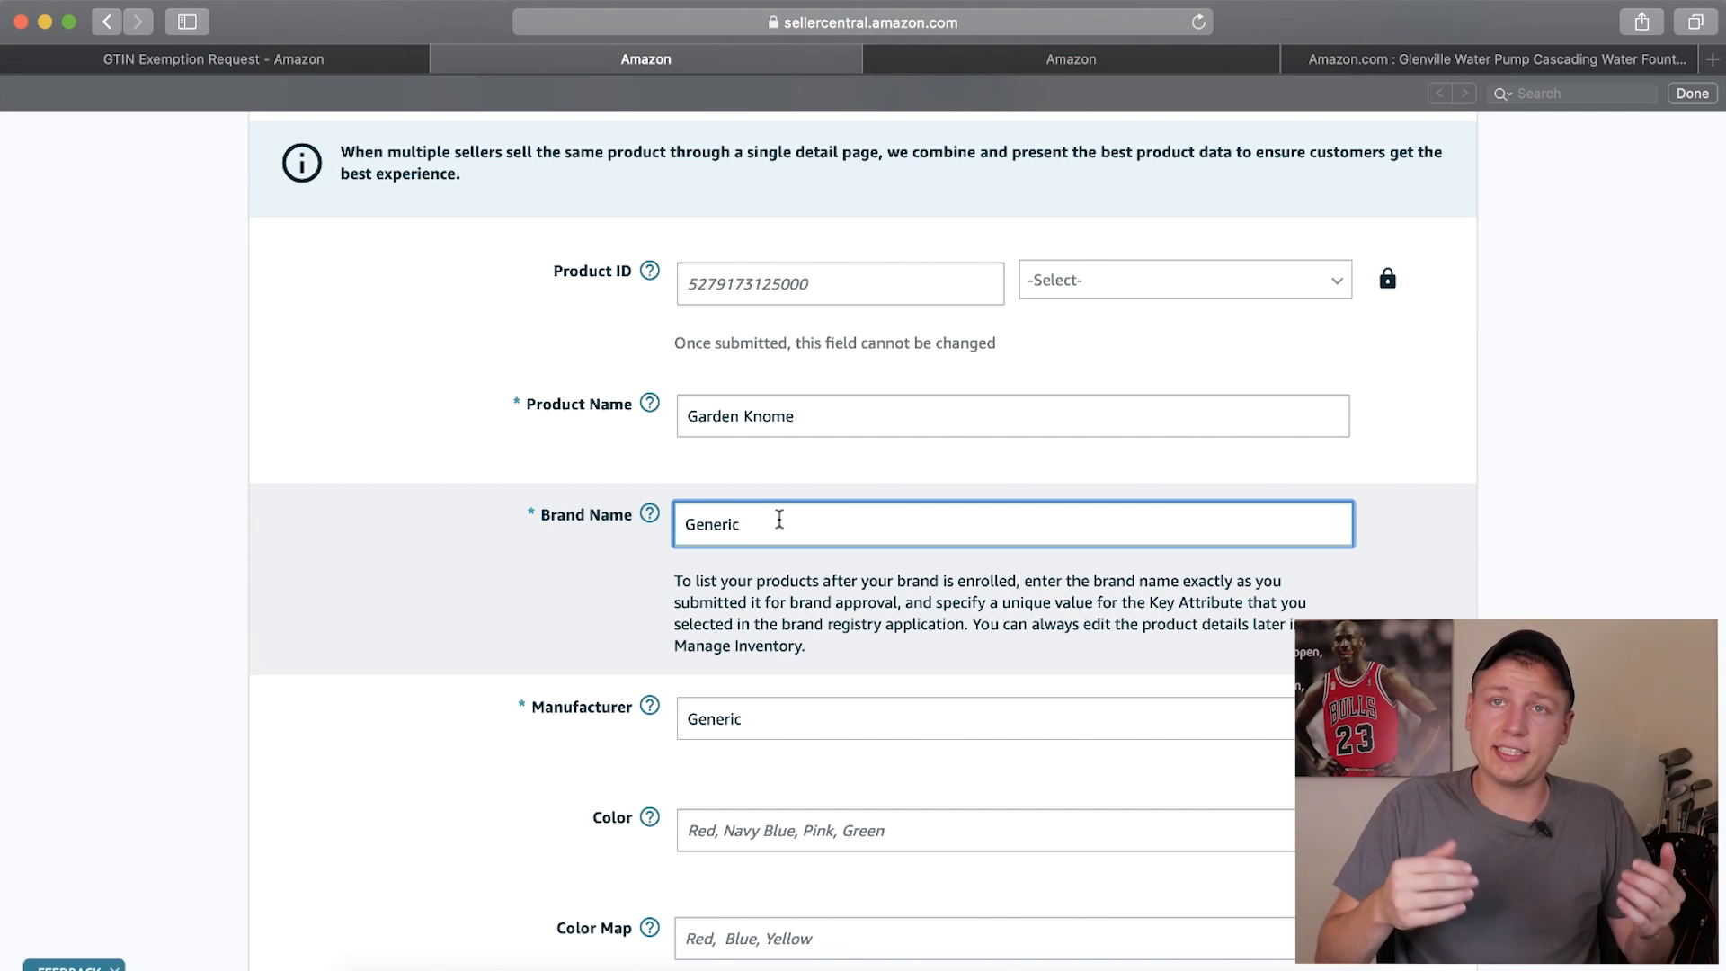
scroll(779, 520, "down", 1)
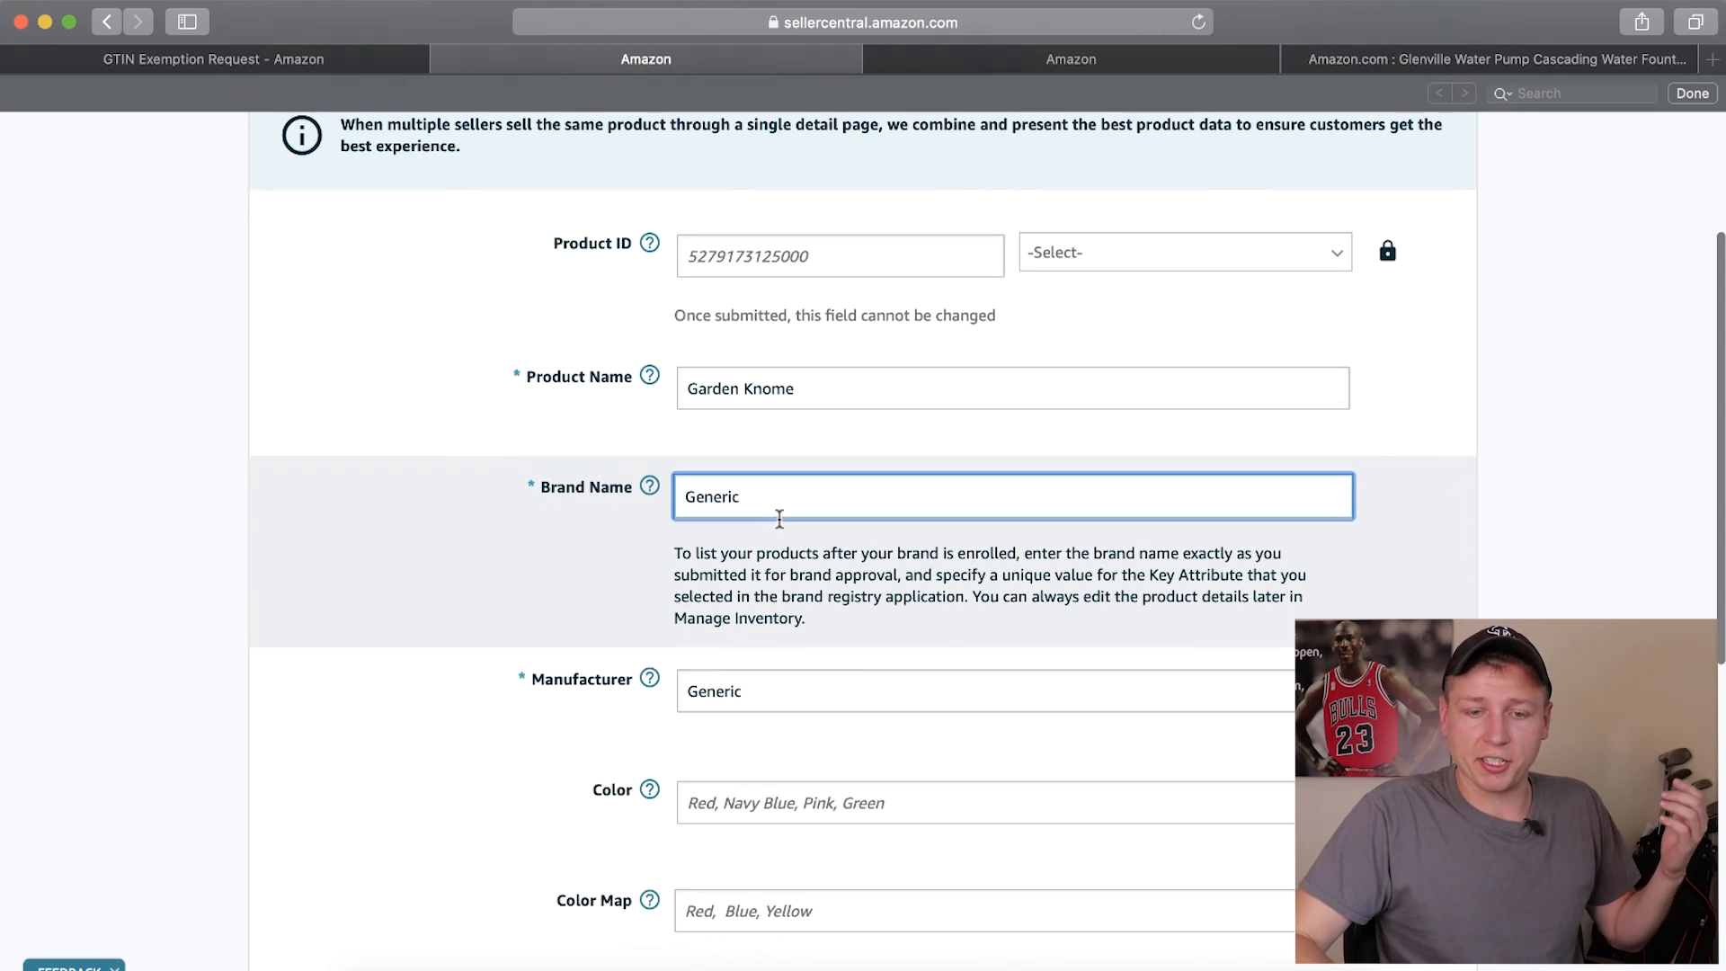
left_click_drag(633, 477, 544, 477)
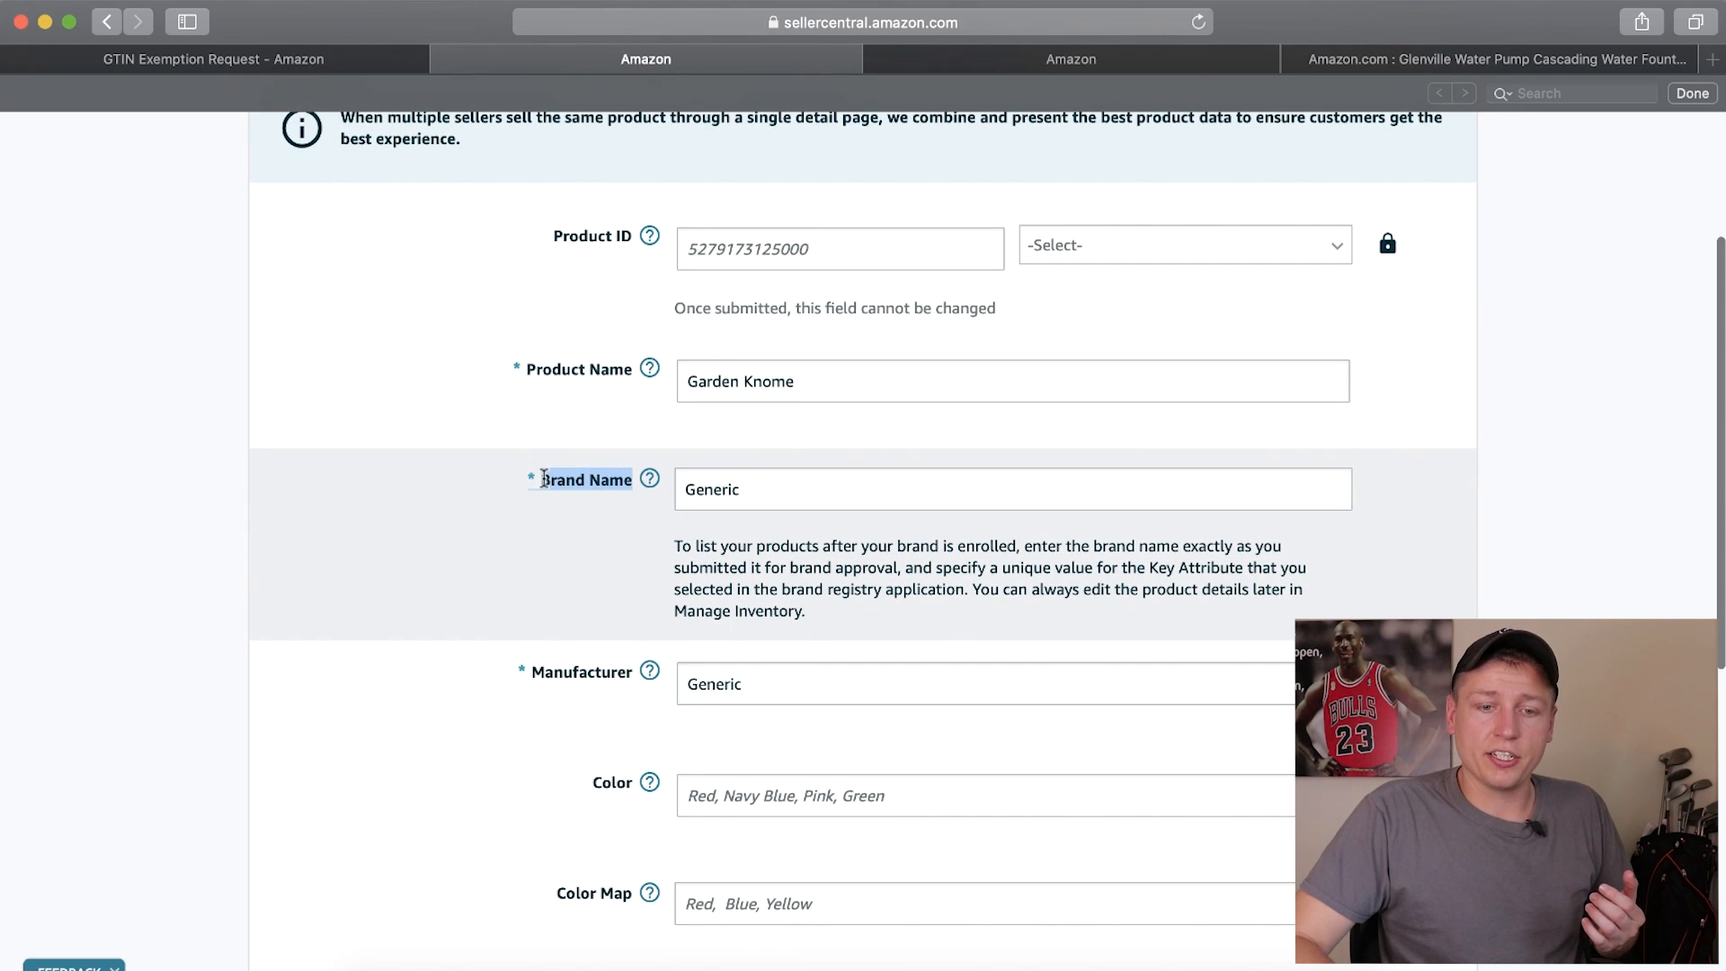
left_click(759, 497)
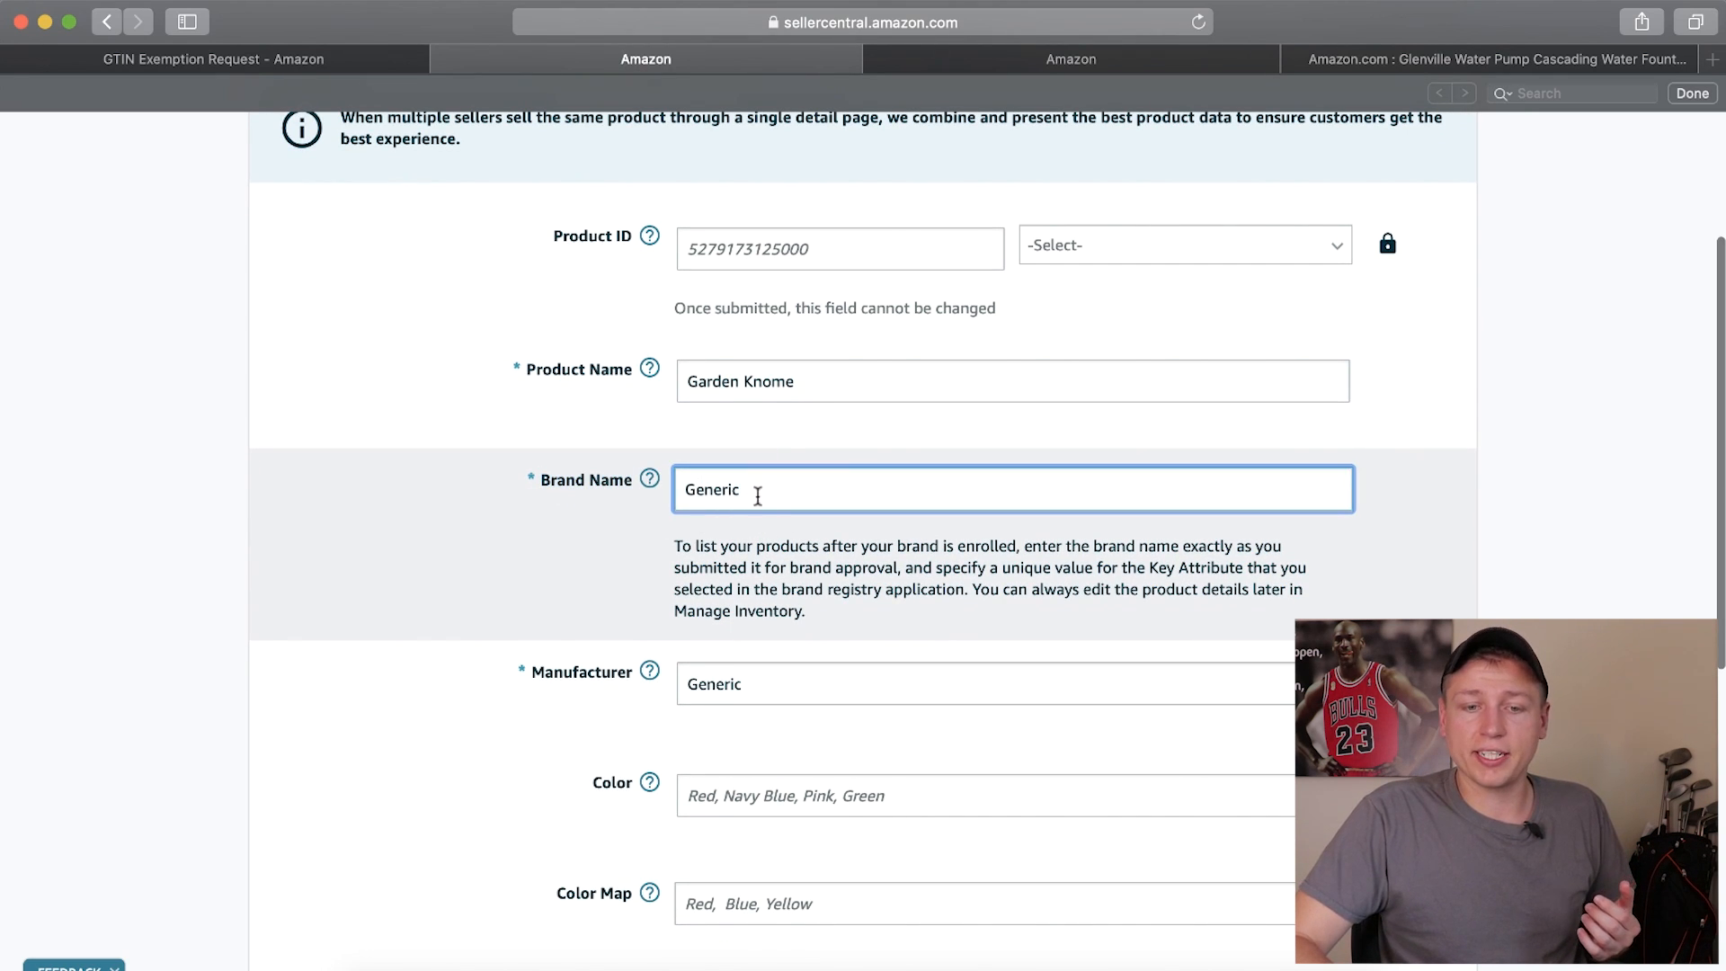
scroll(713, 500, "up", 3)
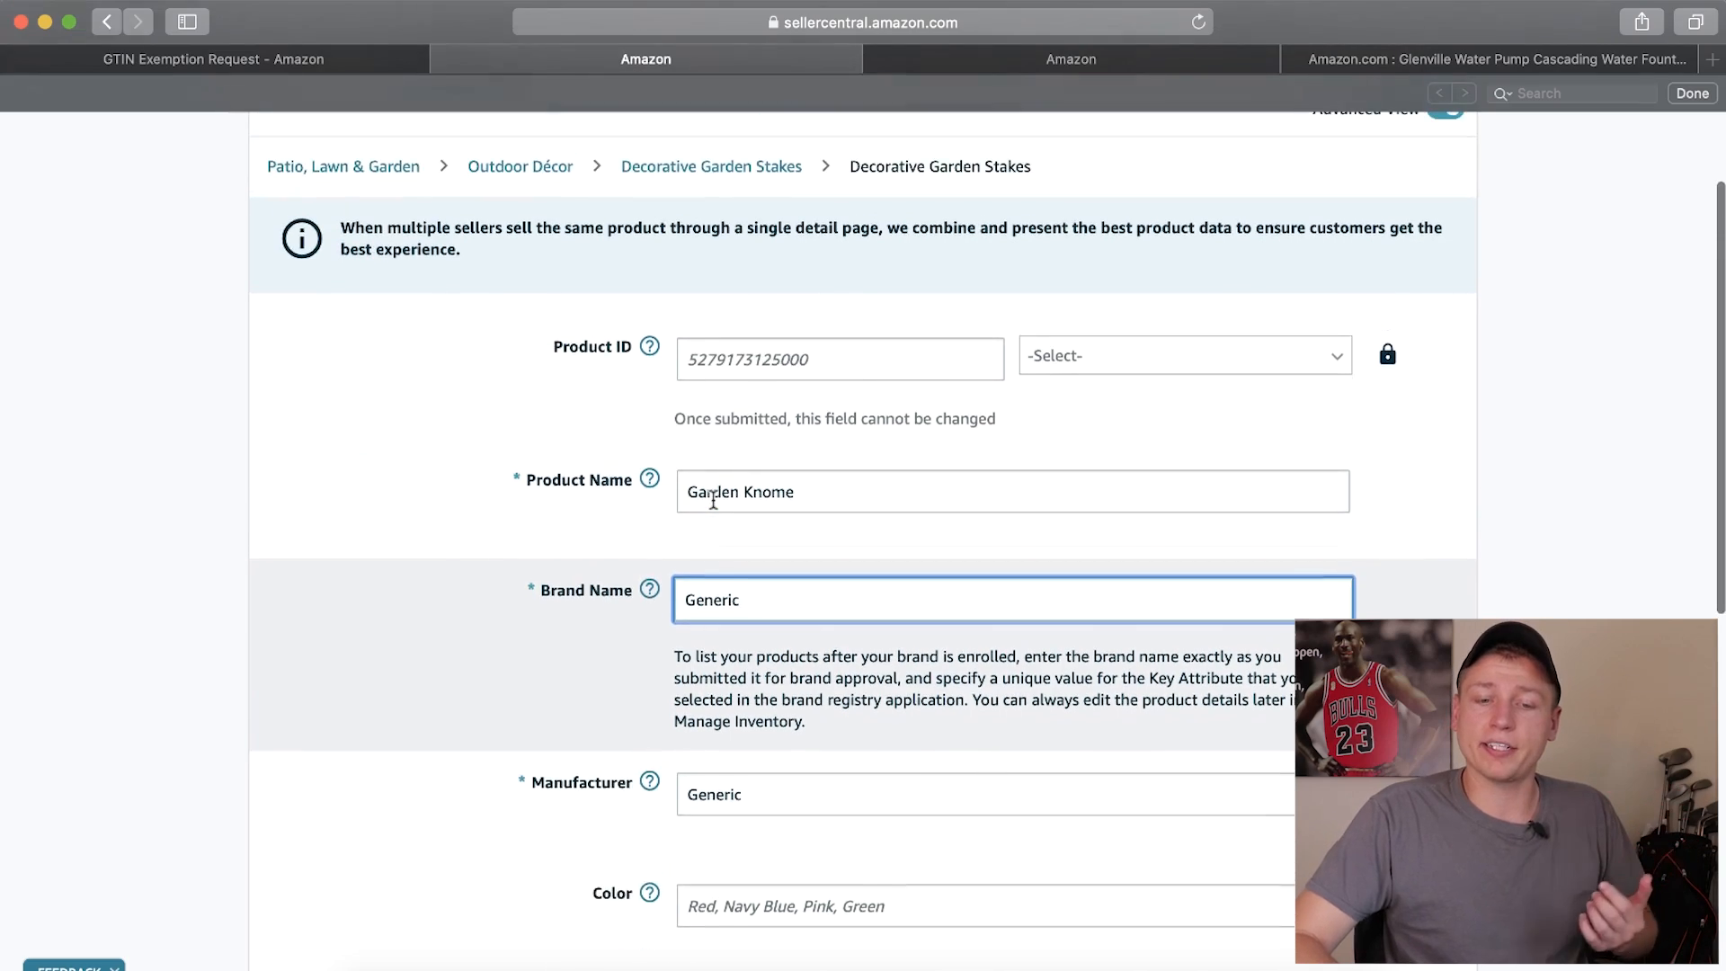